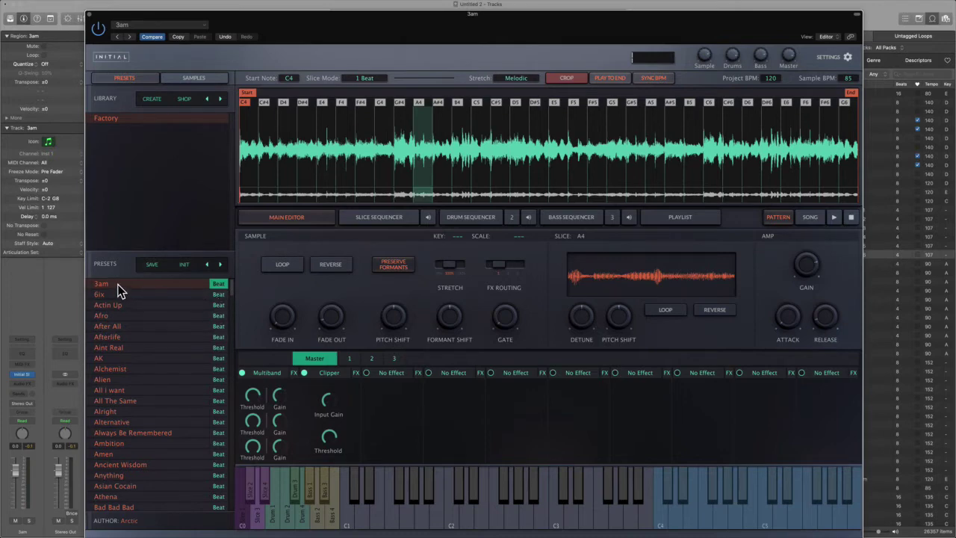
Browse the factory sample folders and reload the 3am preset together with its beat.
click(191, 79)
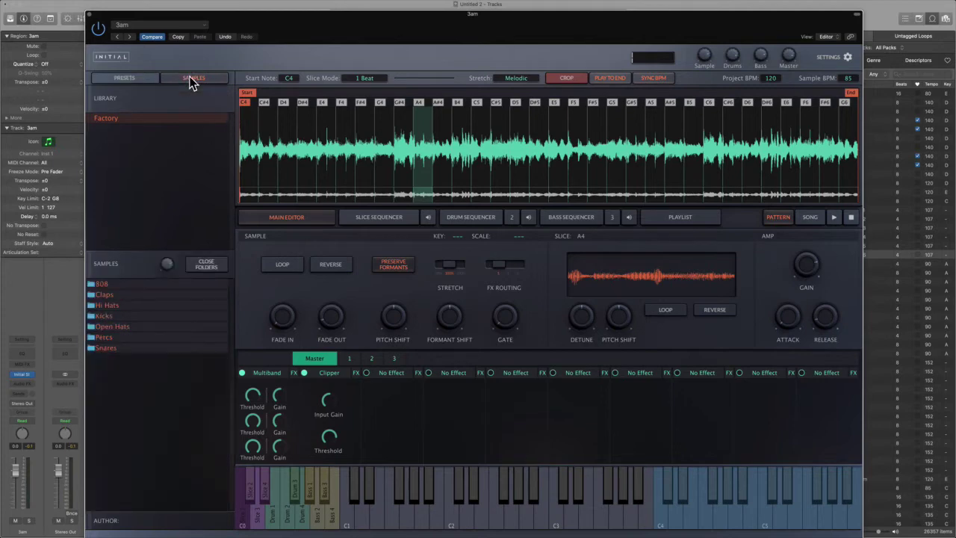
click(129, 80)
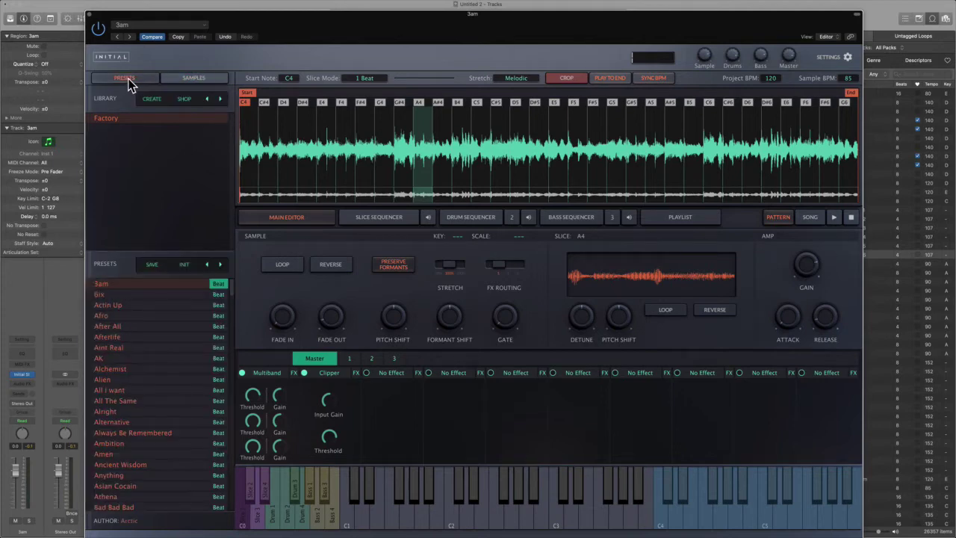
click(218, 290)
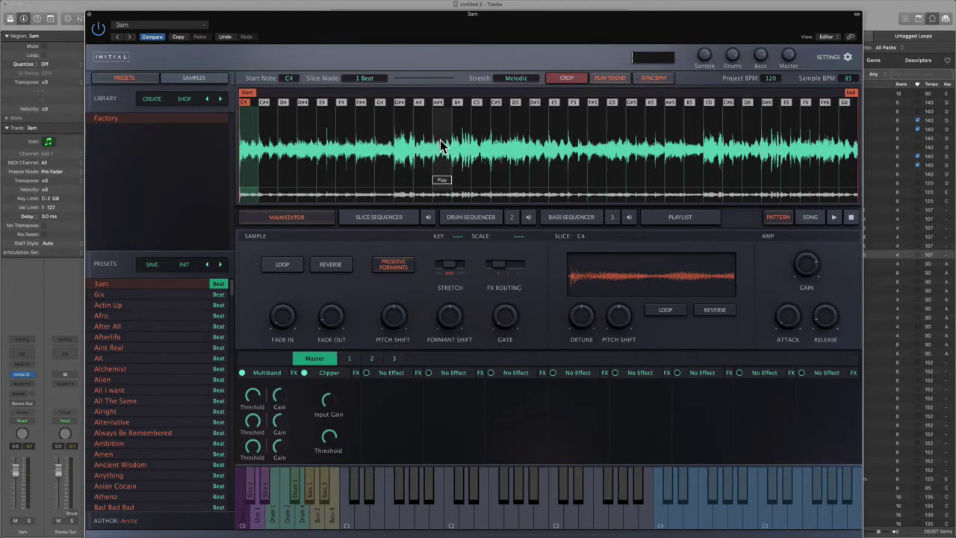
Inspect the slice, drum and bass sequencer patterns of the 3am preset, and return to the main editor.
click(401, 221)
click(473, 218)
click(566, 219)
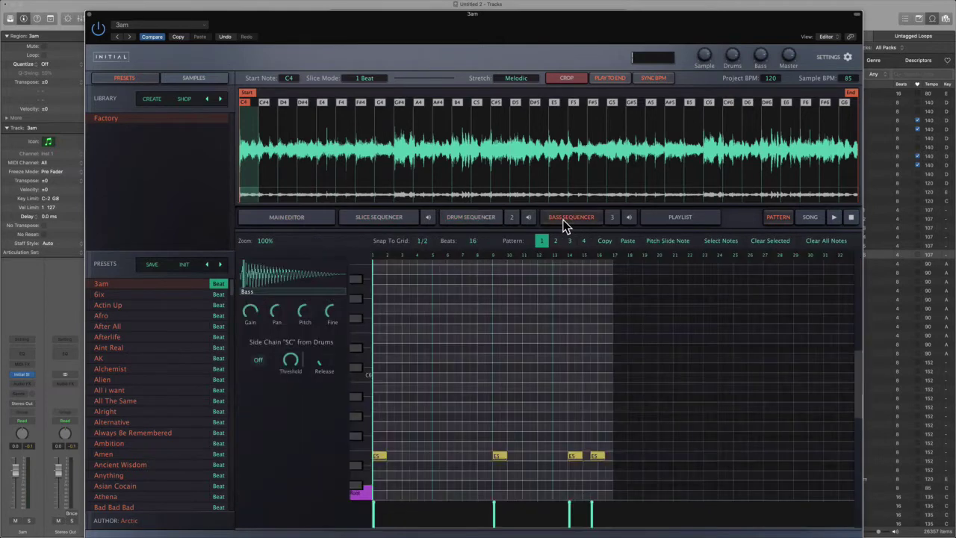
click(284, 217)
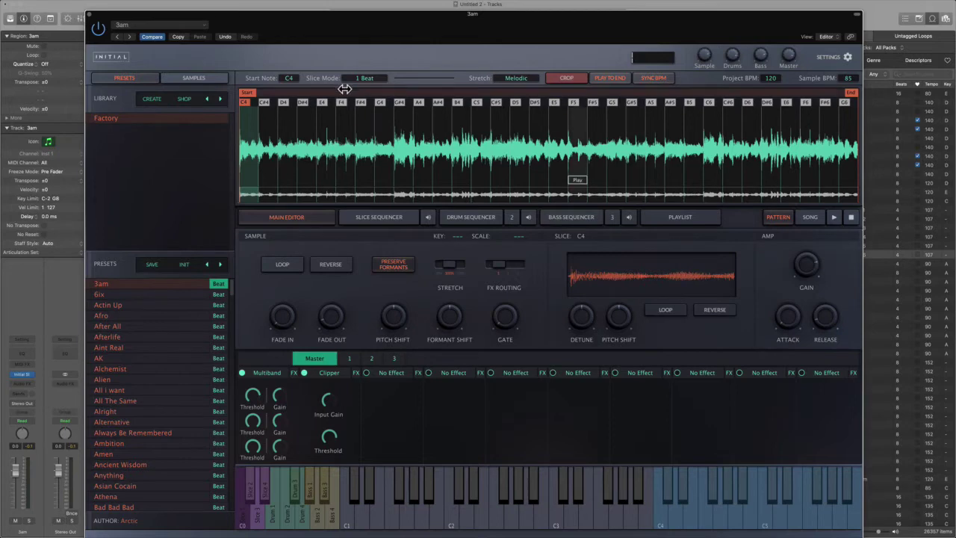
Try loading a different audio sample into the sampler, and restore the 3am preset with its beat.
drag(478, 35, 477, 118)
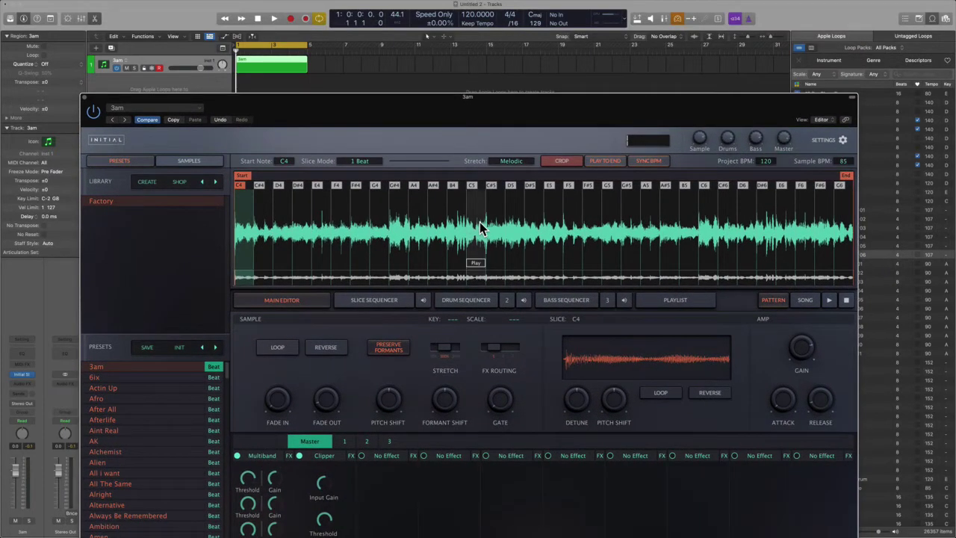
drag(479, 222, 465, 207)
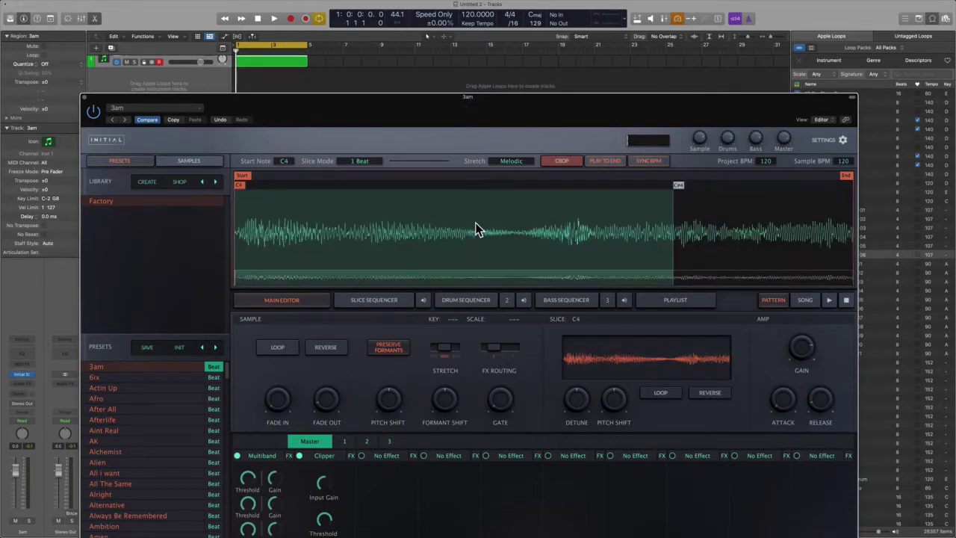
click(215, 366)
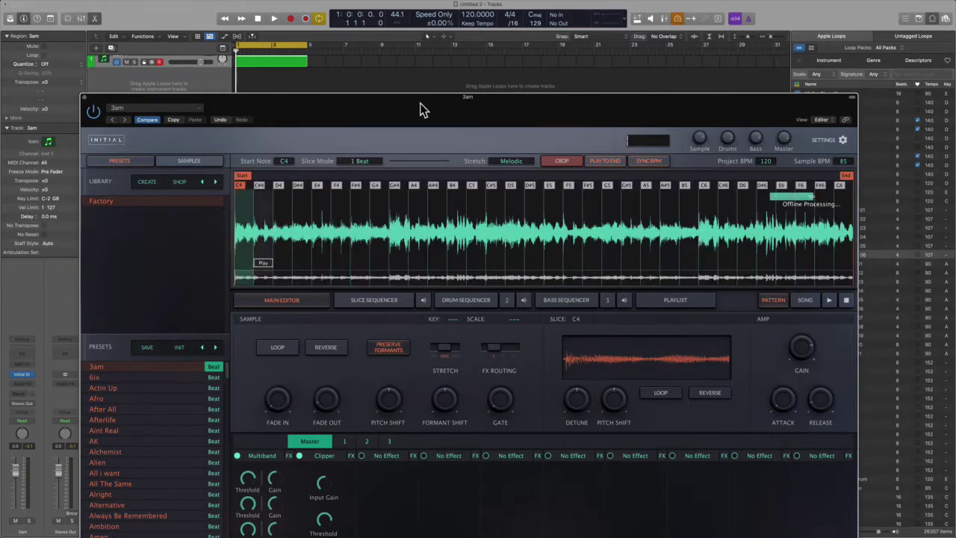
drag(420, 110, 429, 20)
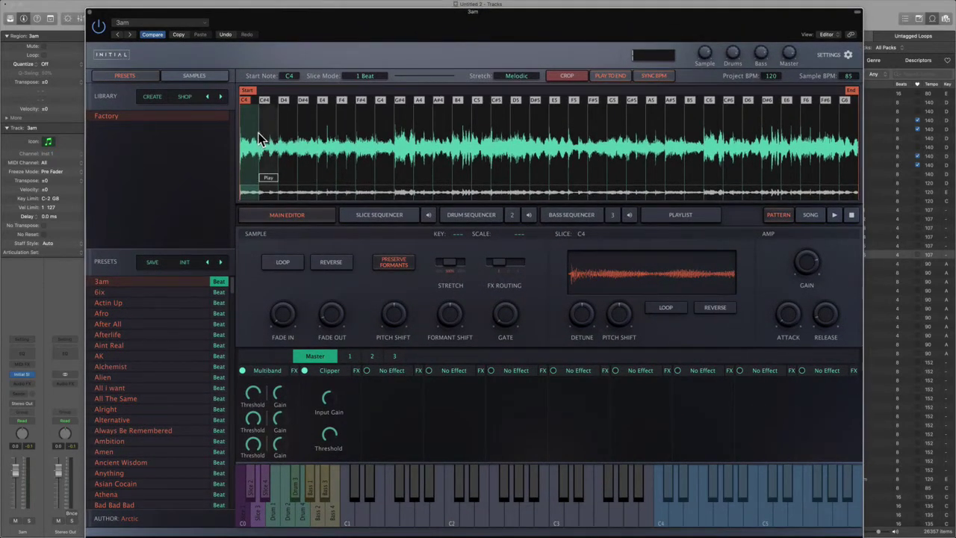
Try the 2 Beats slice mode, return it to 1 Beat, and keep the Melodic stretch algorithm.
click(379, 76)
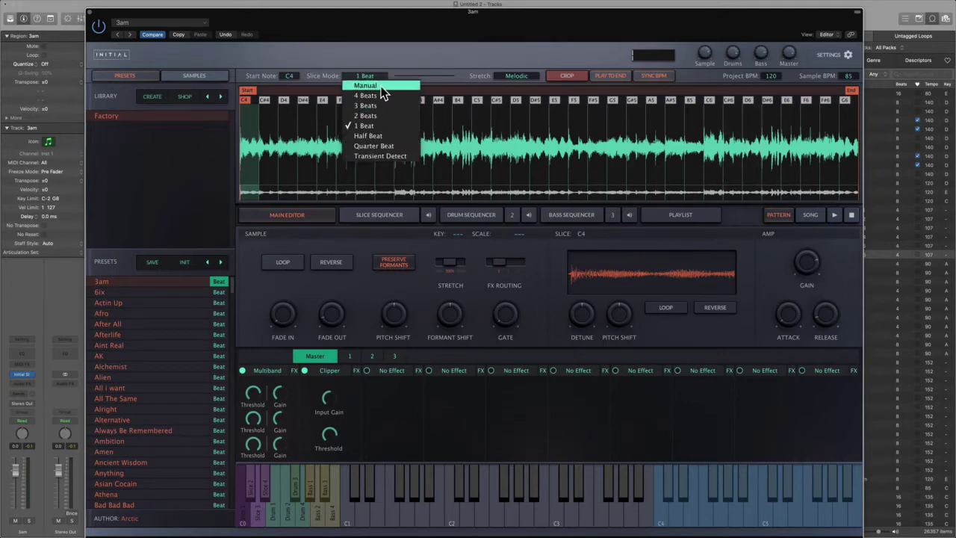
click(377, 116)
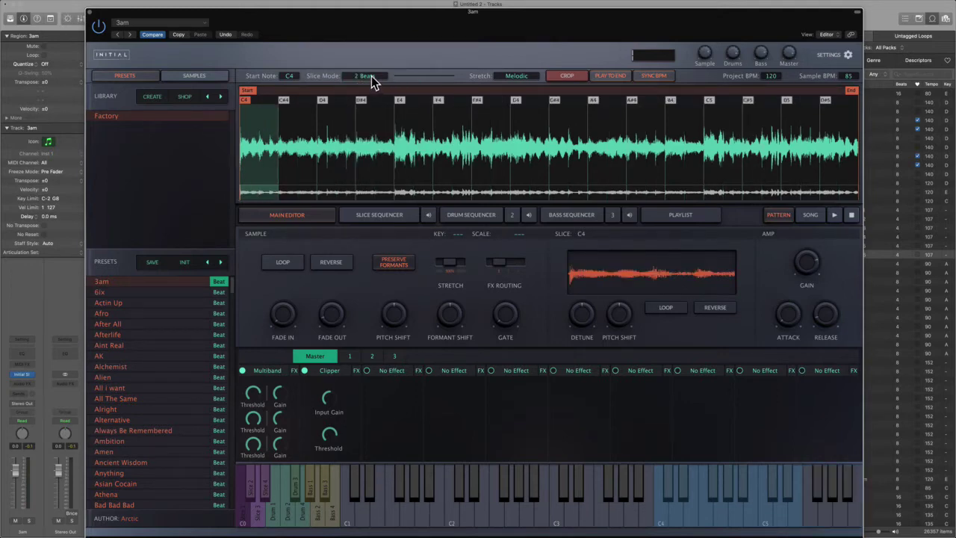
click(371, 75)
click(372, 126)
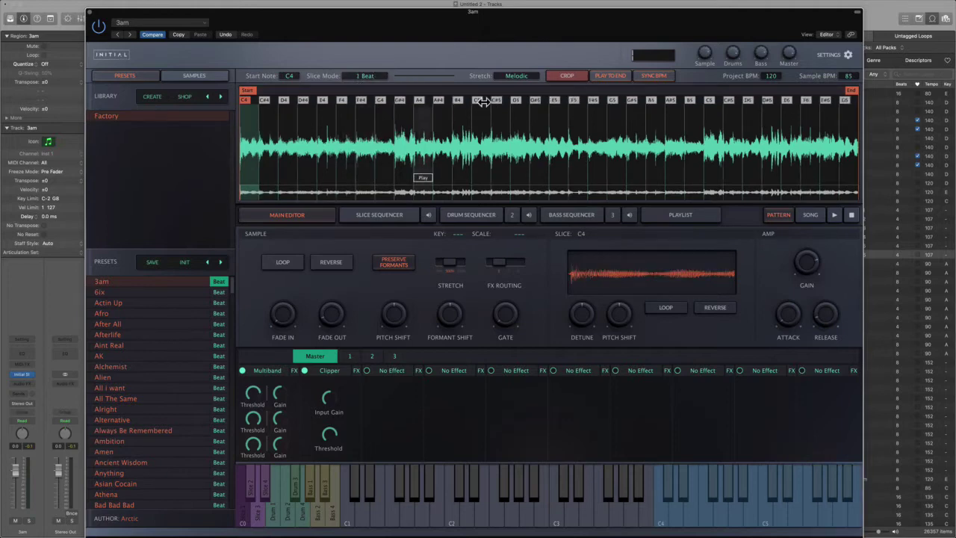
click(516, 75)
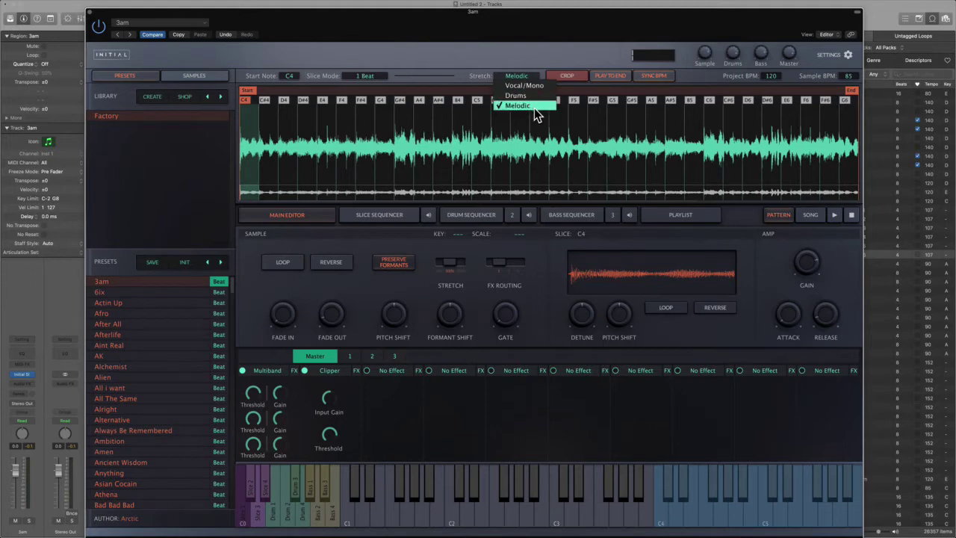
click(535, 106)
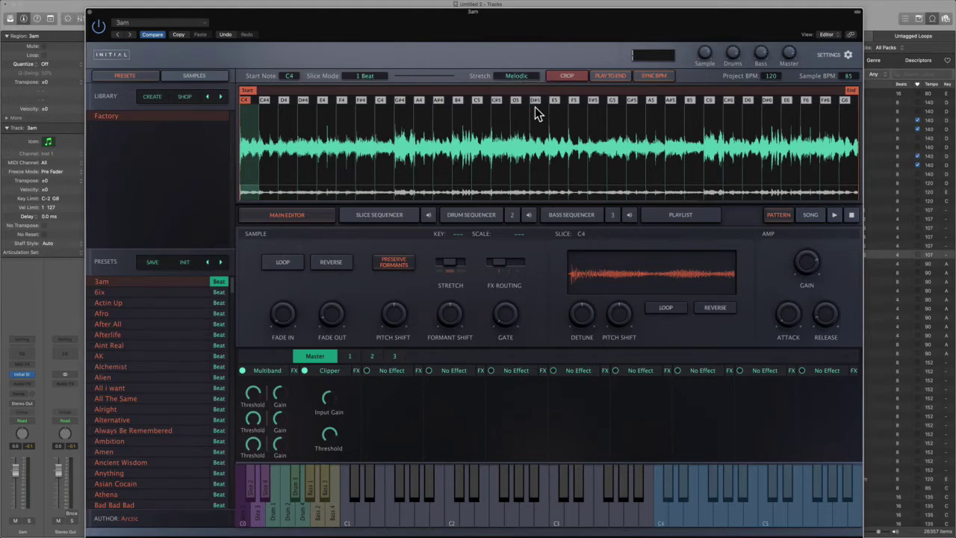
click(608, 77)
Try the whole sample in reverse and restore its normal playback direction.
mouse_move(796, 61)
click(333, 271)
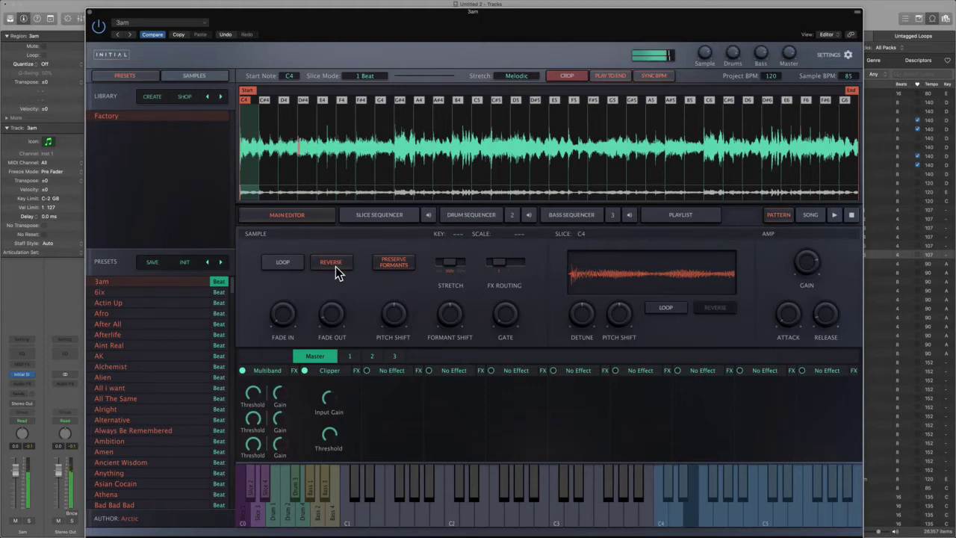
click(335, 266)
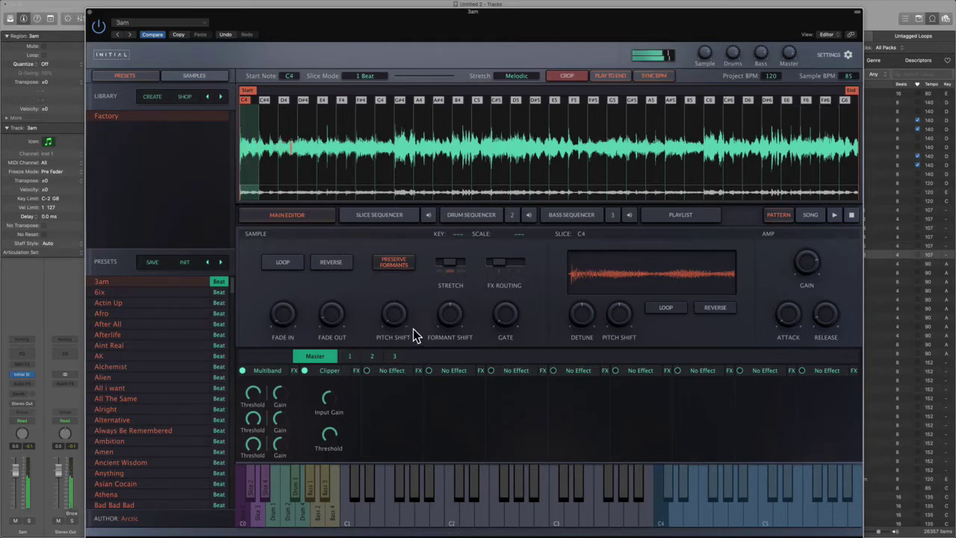
Lower the whole sample's formant shift to -12 semitones.
mouse_move(398, 327)
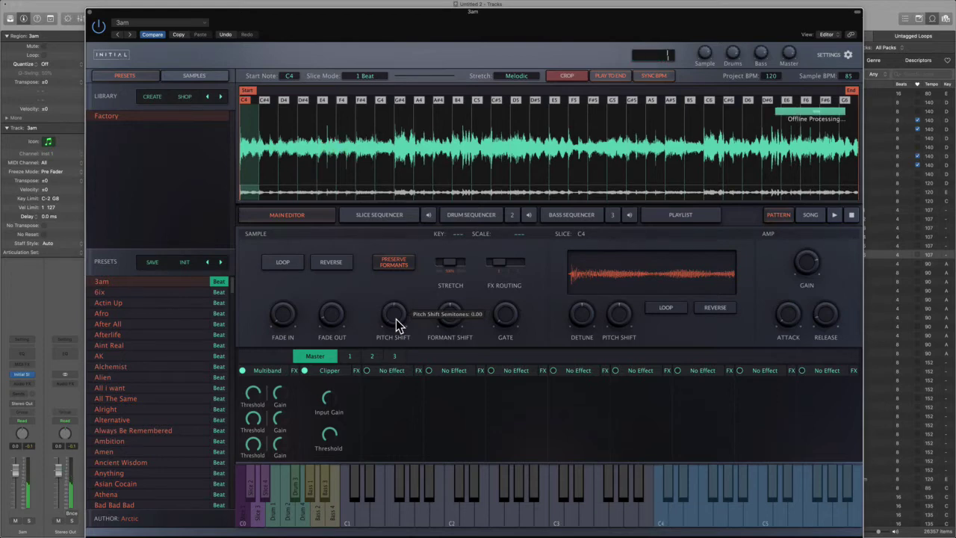
mouse_move(451, 330)
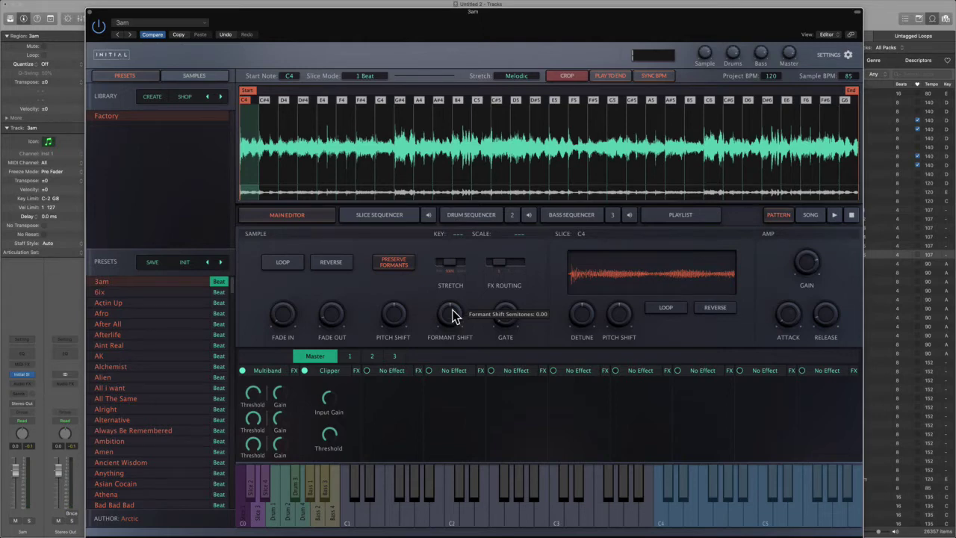
drag(452, 315, 460, 390)
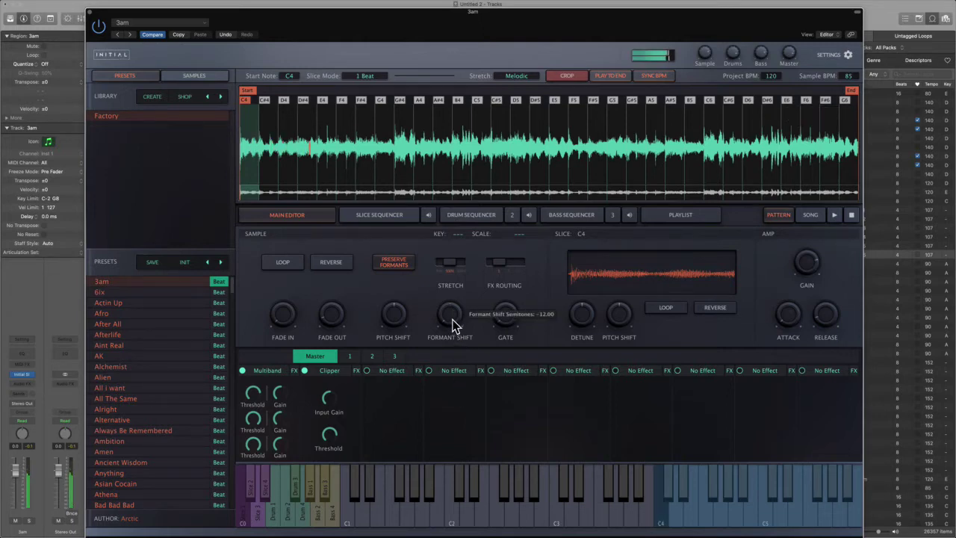
mouse_move(466, 279)
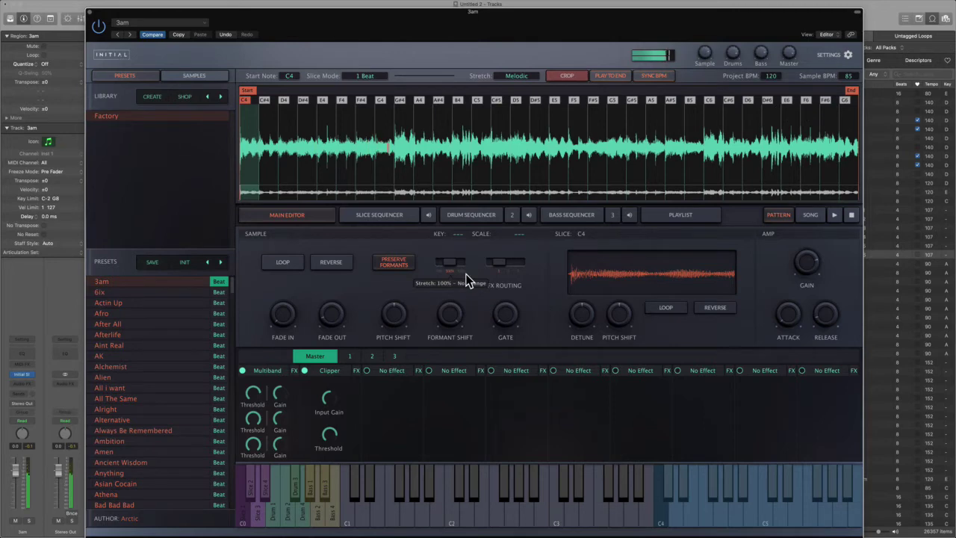
mouse_move(460, 307)
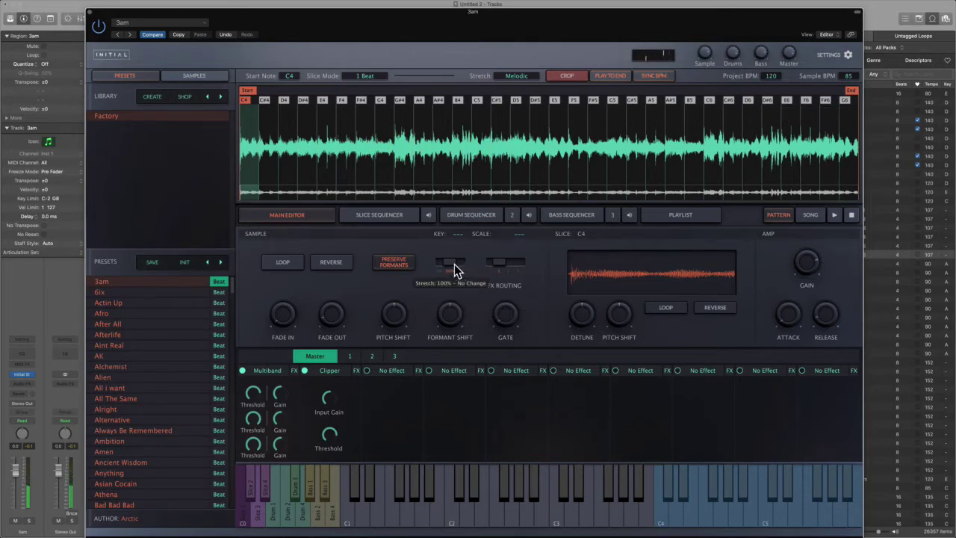
Try a 200% Double Time stretch and a raised gate on the sample, restoring both settings.
drag(454, 264, 478, 264)
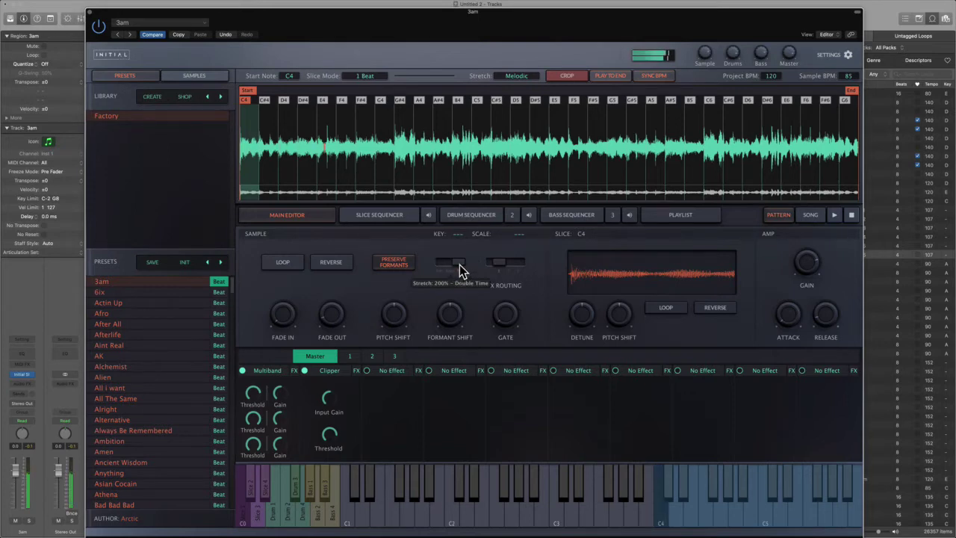
drag(462, 270, 420, 262)
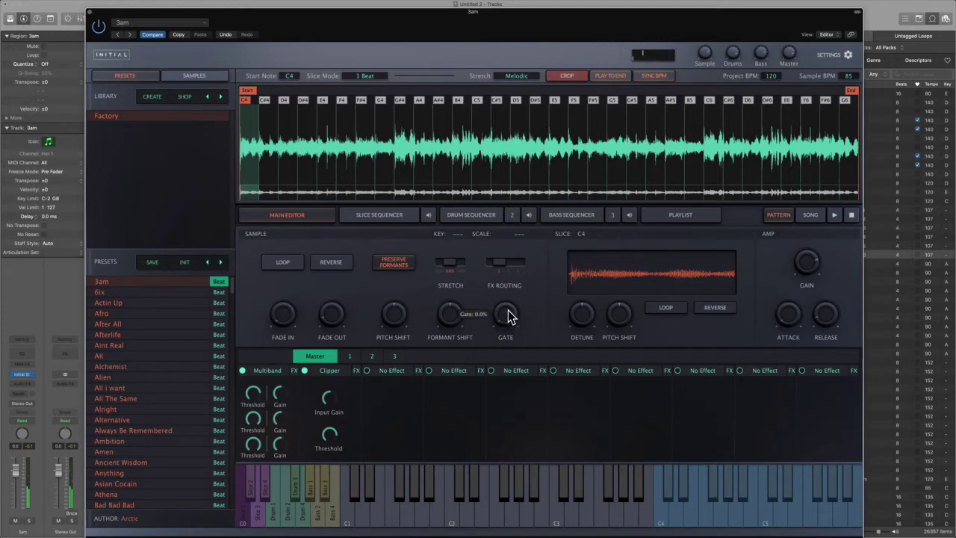
drag(505, 314, 504, 289)
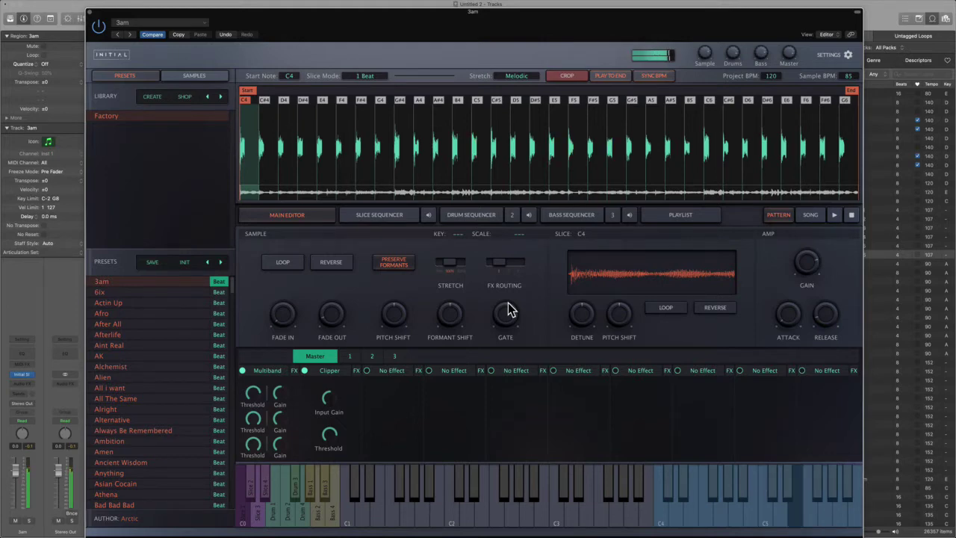
mouse_move(509, 303)
mouse_down()
mouse_move(508, 202)
mouse_move(508, 313)
mouse_up()
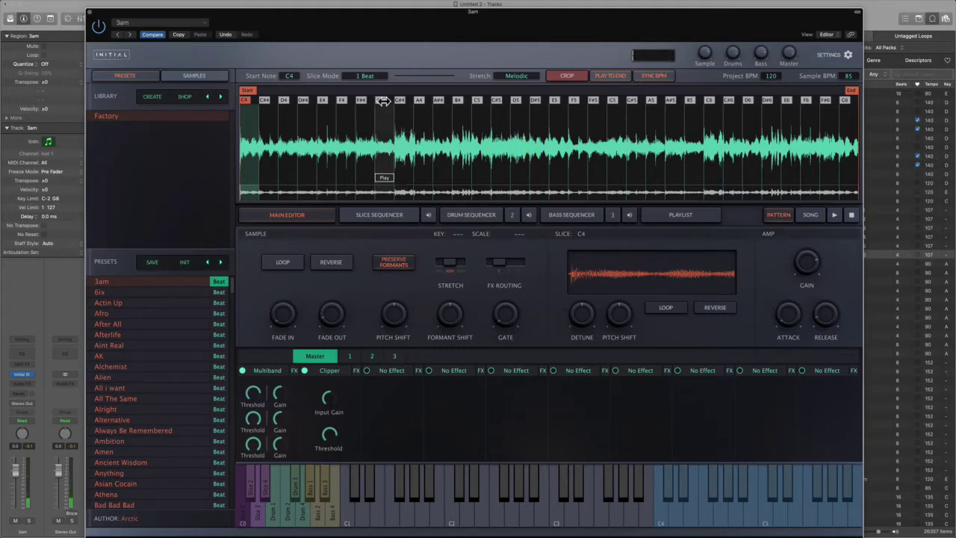
Select the G#4 slice and try a pitch shift of 9 semitones on it before lowering it again.
click(383, 120)
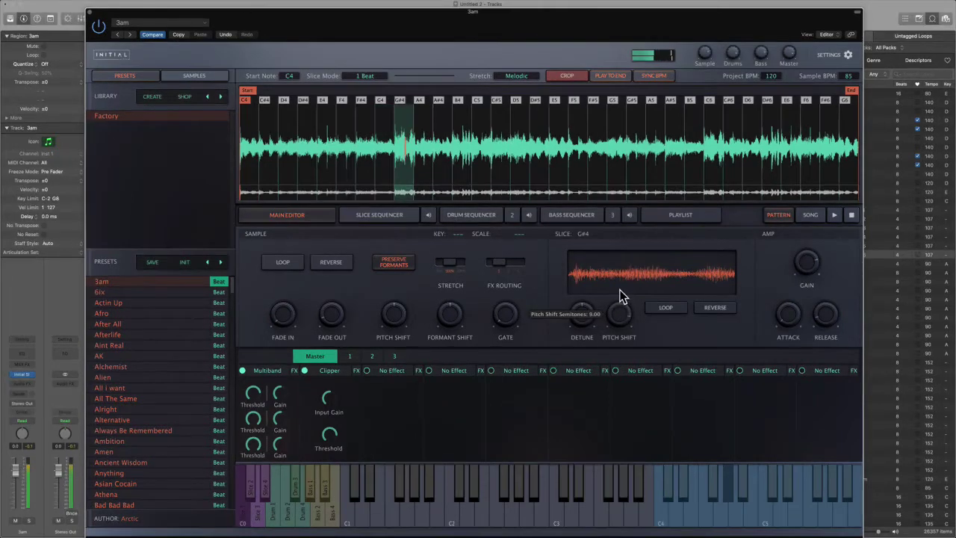
drag(623, 297, 627, 322)
Try looping the G#4 slice, switch the loop off, and enable reverse playback for the slice.
click(667, 312)
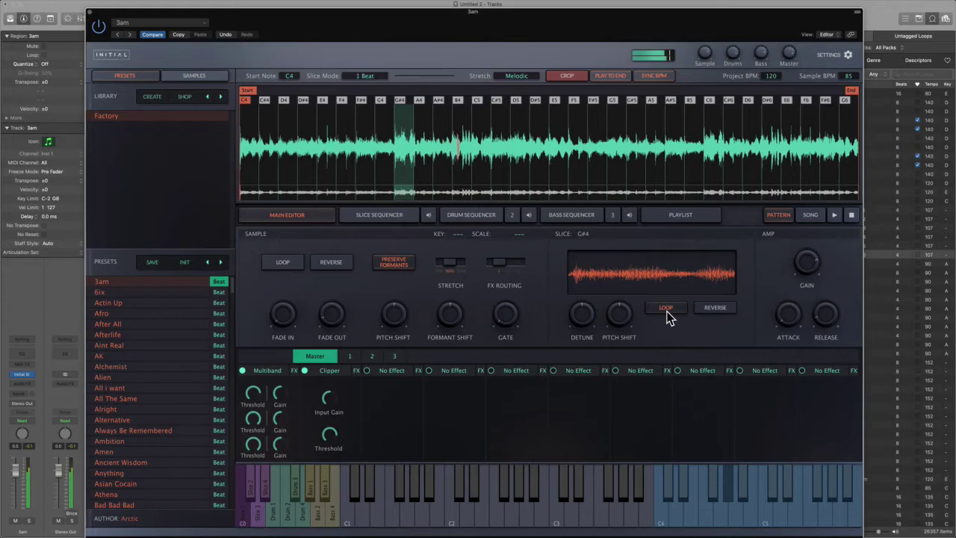
click(666, 314)
click(714, 307)
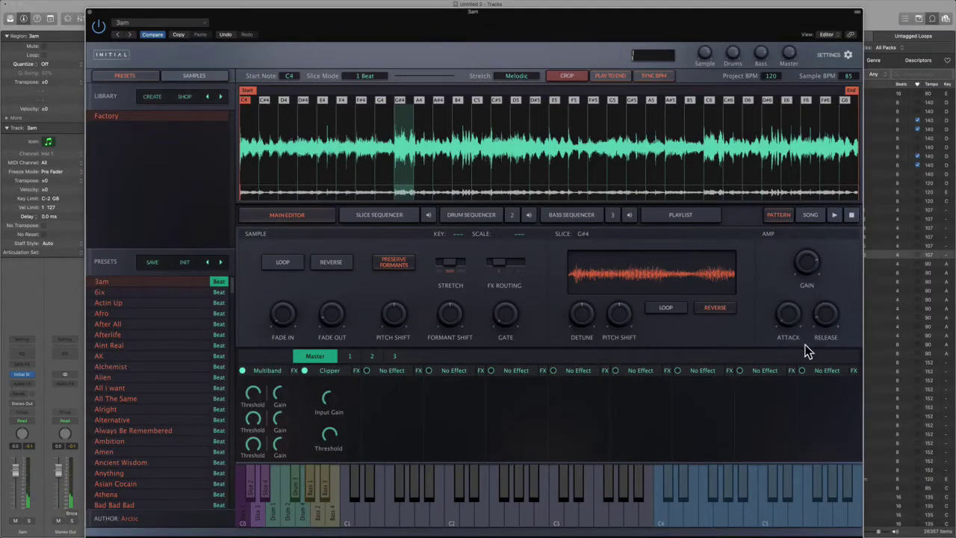
Reduce the amp release time and set the sample gain to -2.09 dB.
mouse_move(830, 319)
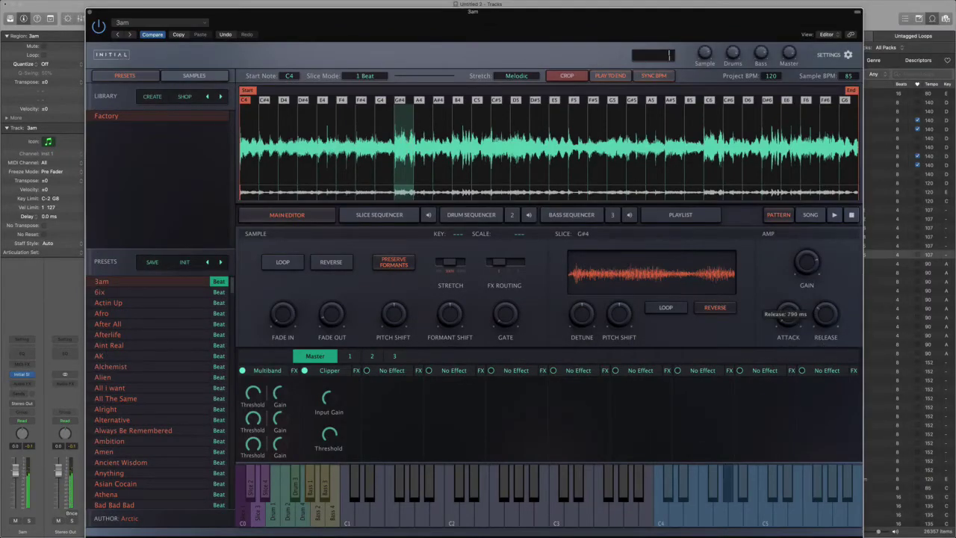
mouse_move(825, 314)
mouse_down()
mouse_move(825, 296)
mouse_move(827, 328)
mouse_up()
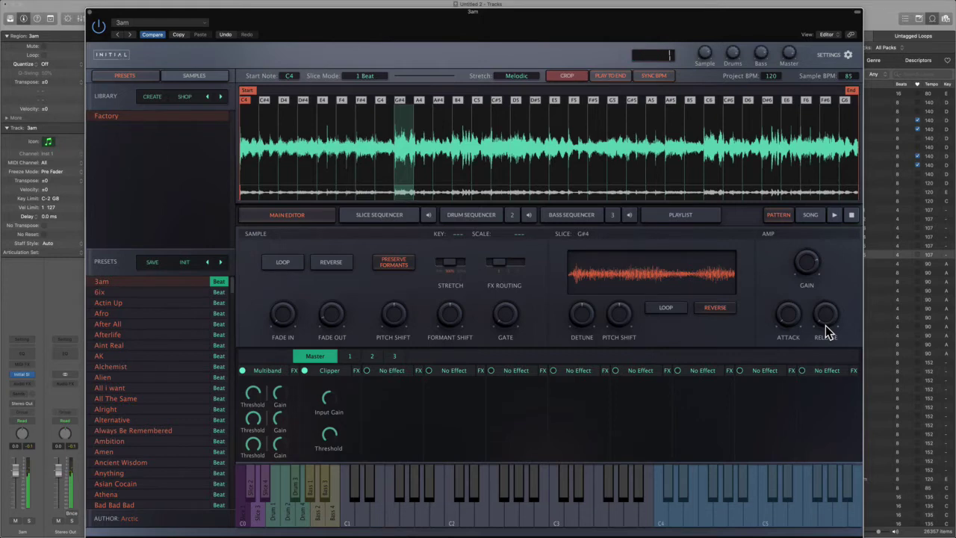
mouse_move(809, 263)
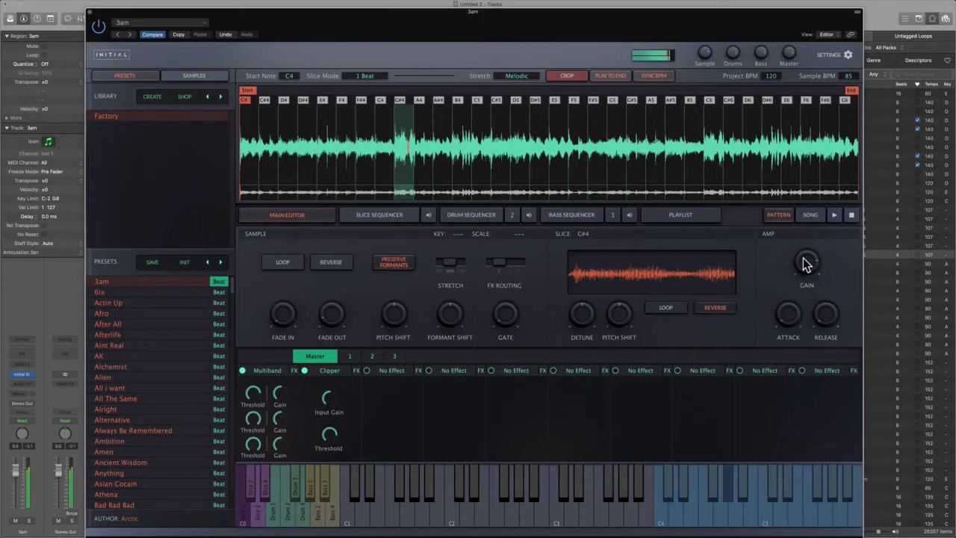
scroll(803, 262, up, 1)
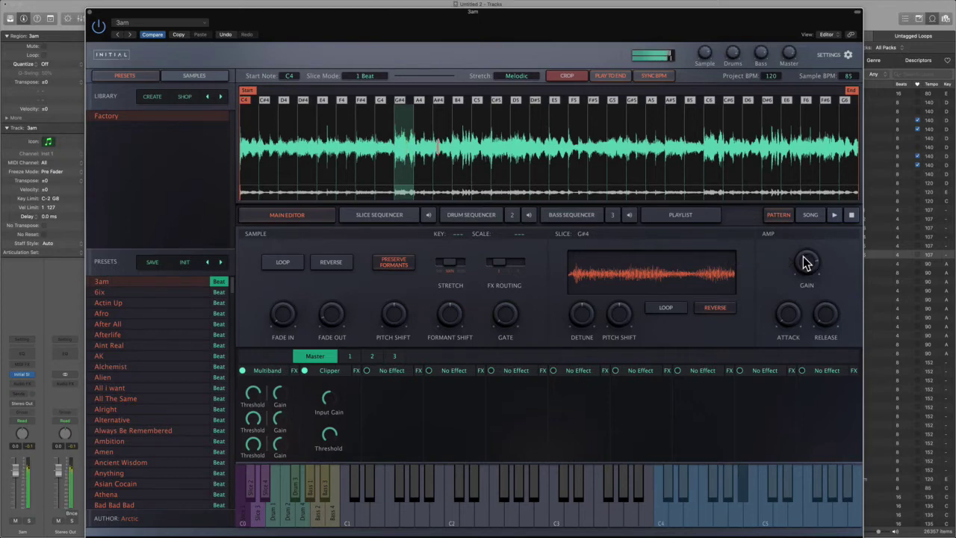
scroll(814, 261, up, 1)
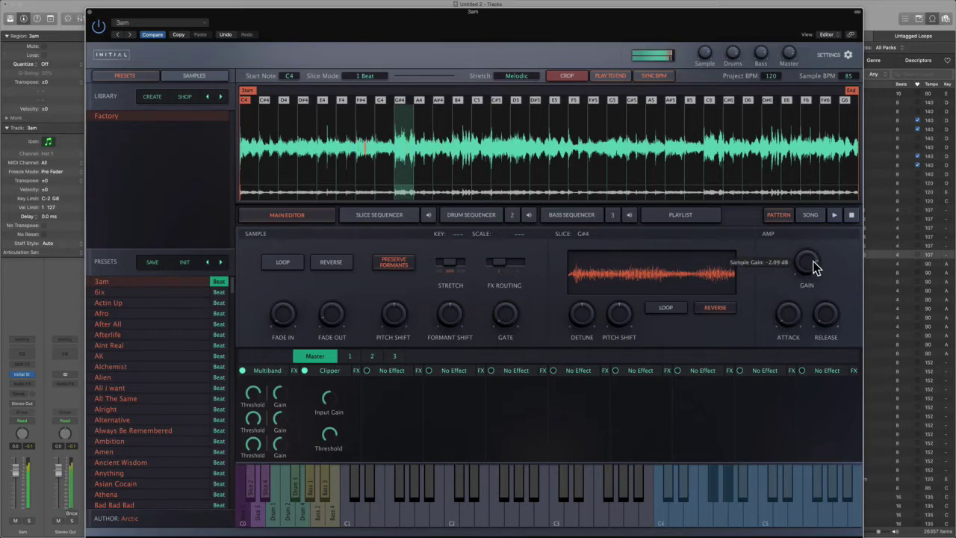
Select the A#4 slice in the sample waveform.
click(446, 143)
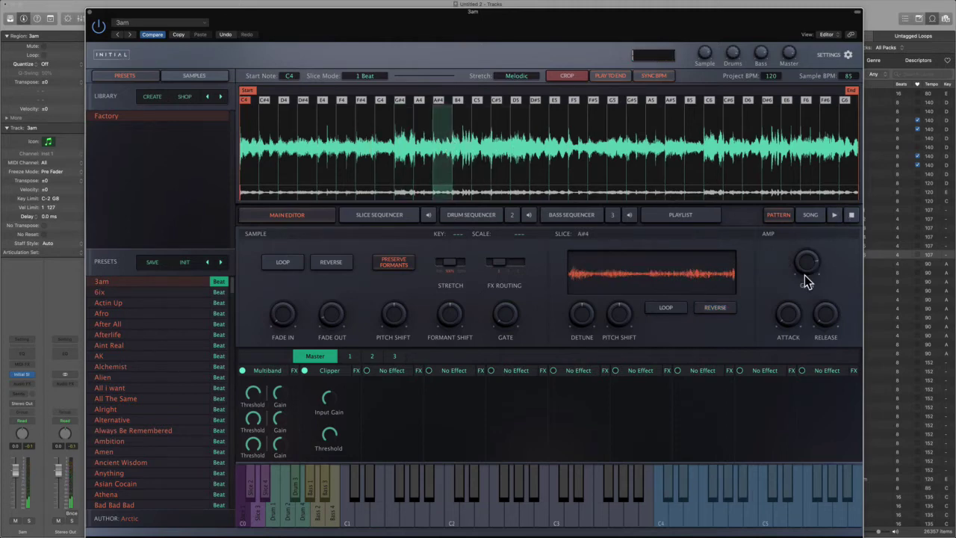
click(810, 215)
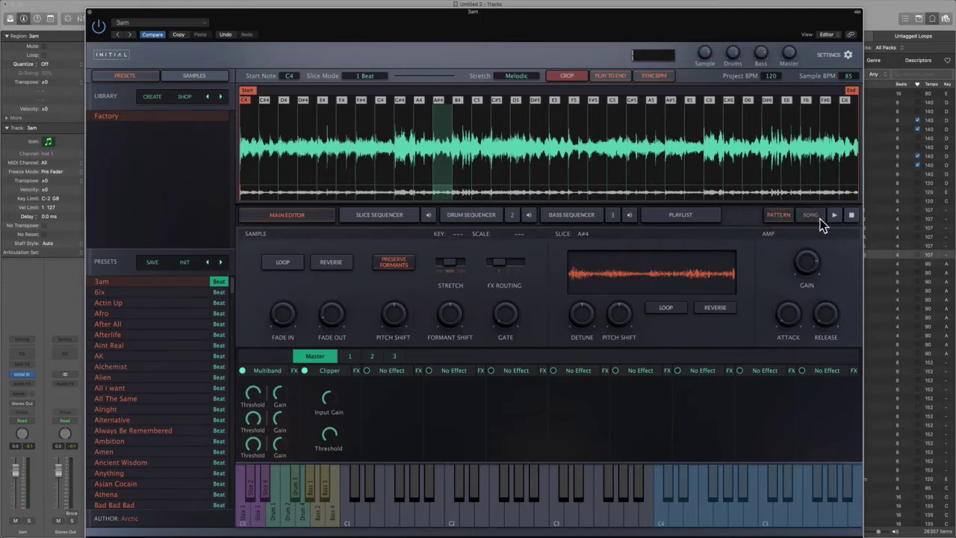
Play the 3am preset's pattern to hear it and stop playback.
click(834, 215)
click(835, 216)
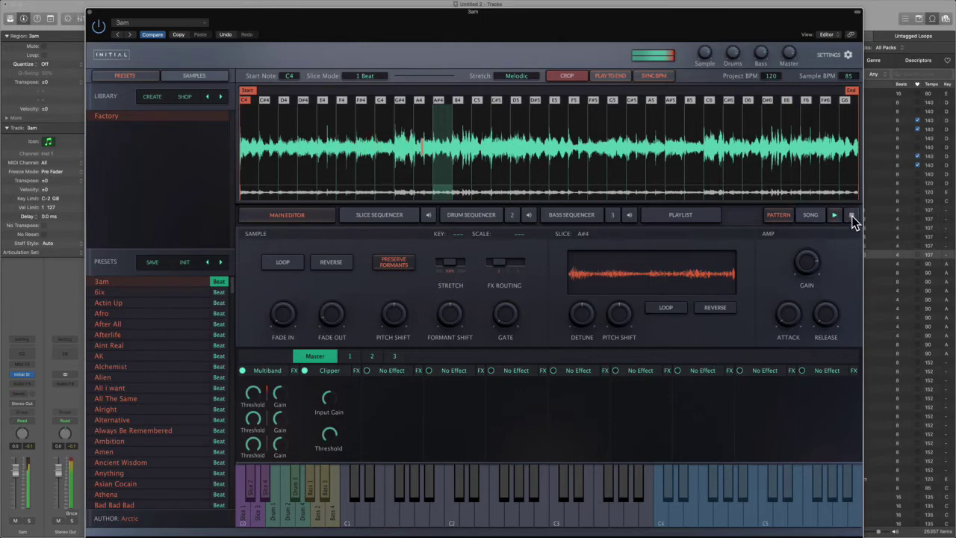
click(852, 216)
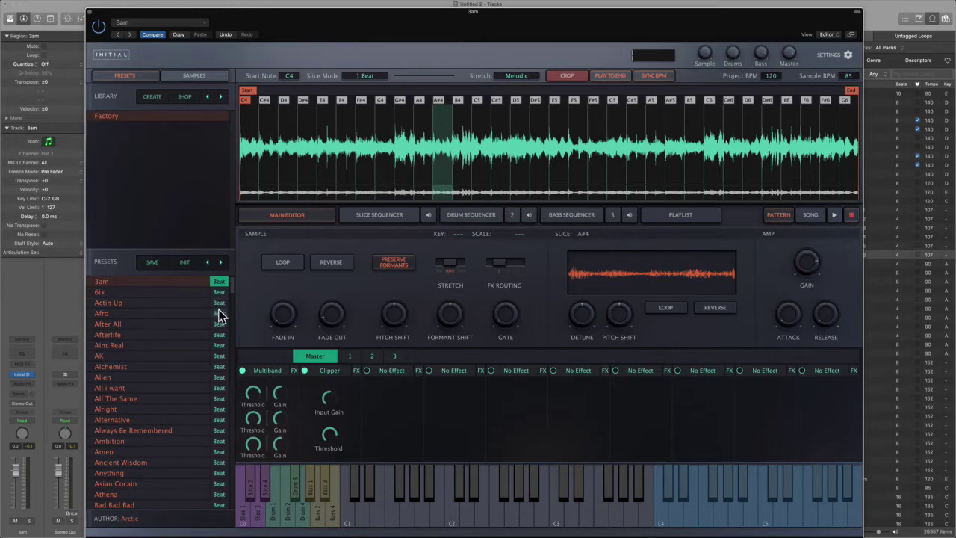
Load the Actin Up preset and audition a slice in its sample waveform.
click(121, 308)
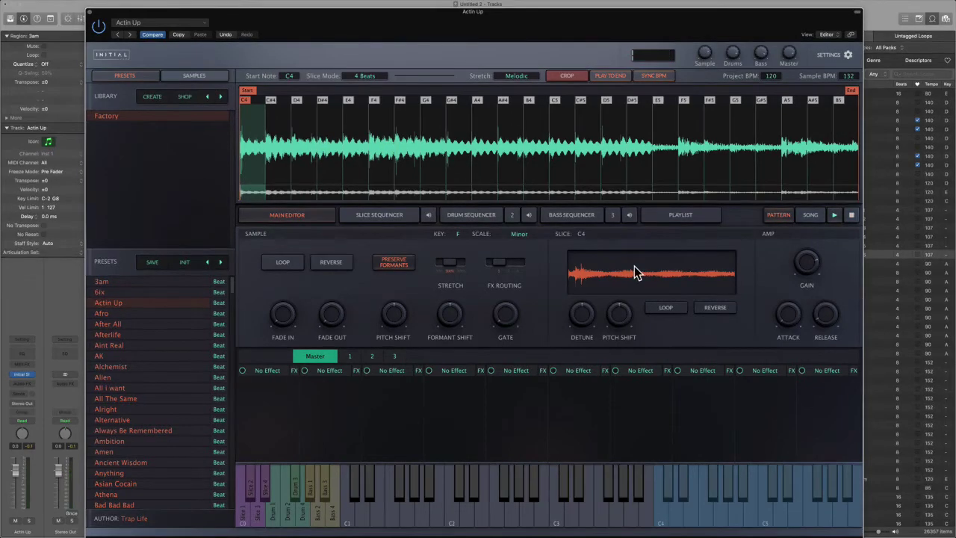
click(372, 185)
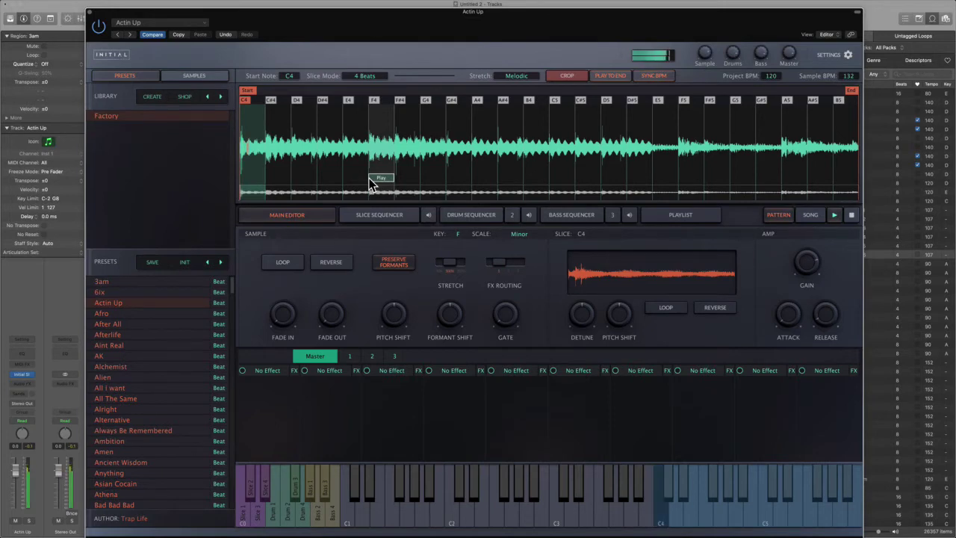
Check the drum and bass sequencers, draw an 8-beat C#4 note in the slice sequencer's pattern 1, and play it.
click(379, 216)
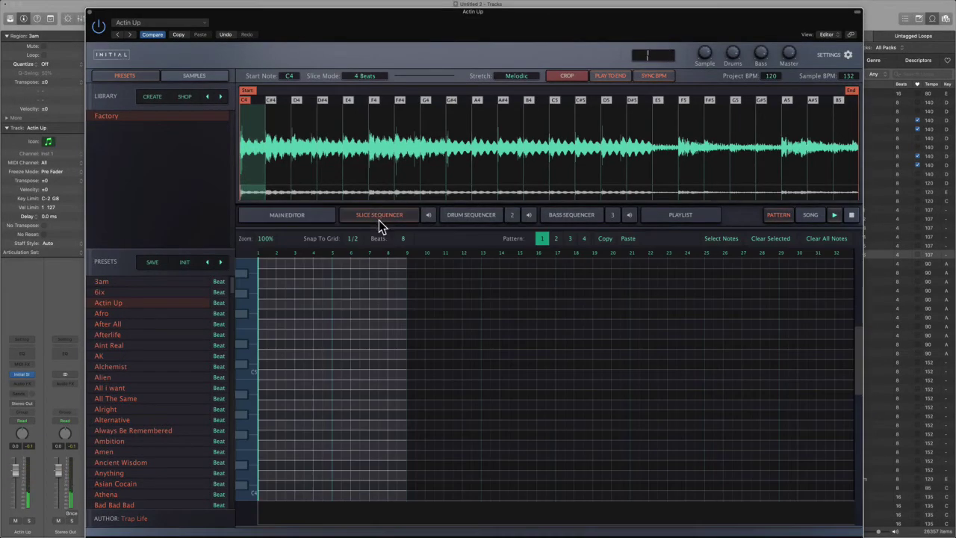
click(456, 216)
click(580, 215)
click(389, 217)
click(265, 495)
drag(275, 494, 416, 497)
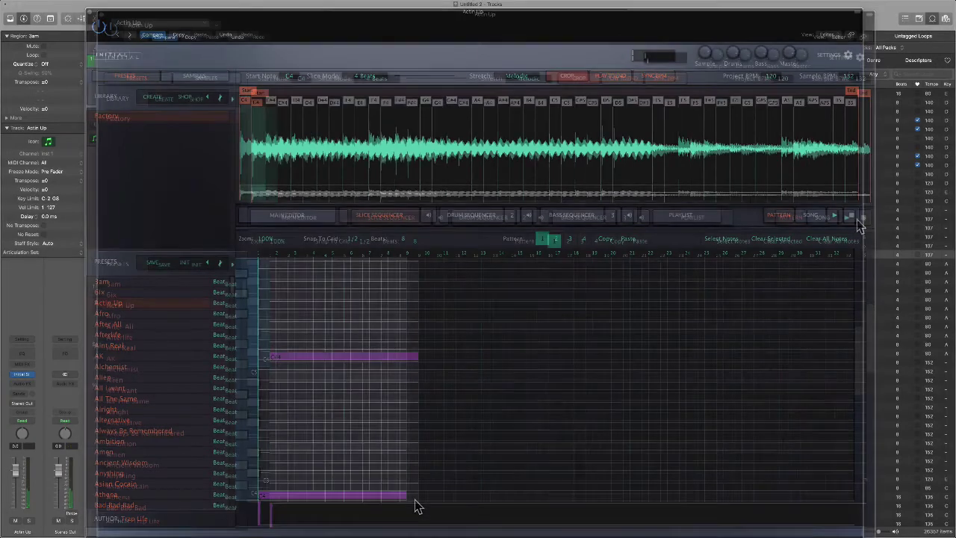
click(846, 217)
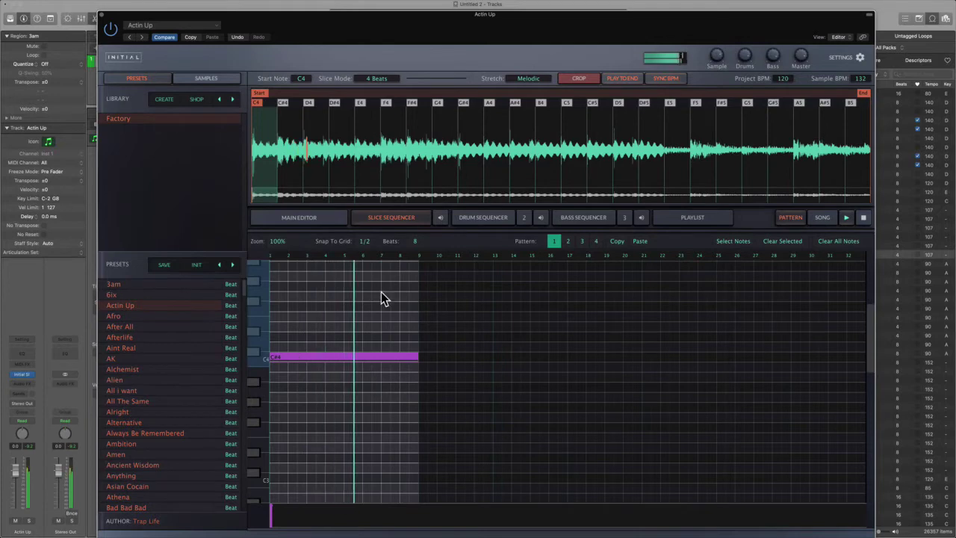
Look through the slice sequencer's zoom and snap-to-grid options and stop playback.
click(282, 243)
click(288, 266)
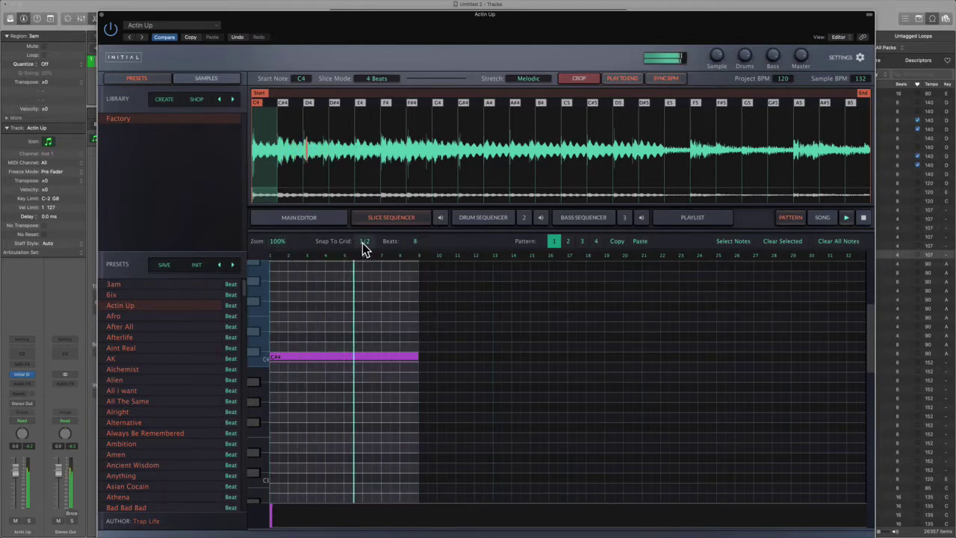
click(363, 241)
click(404, 294)
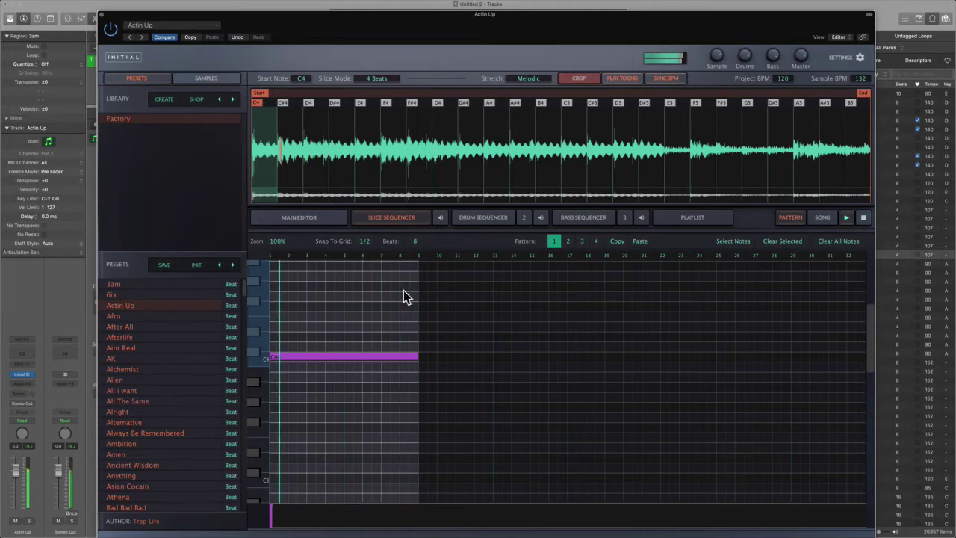
key(space)
In the drum sequencer, place hits on beats 1 and 4 of the first drum lane and play the pattern.
click(486, 221)
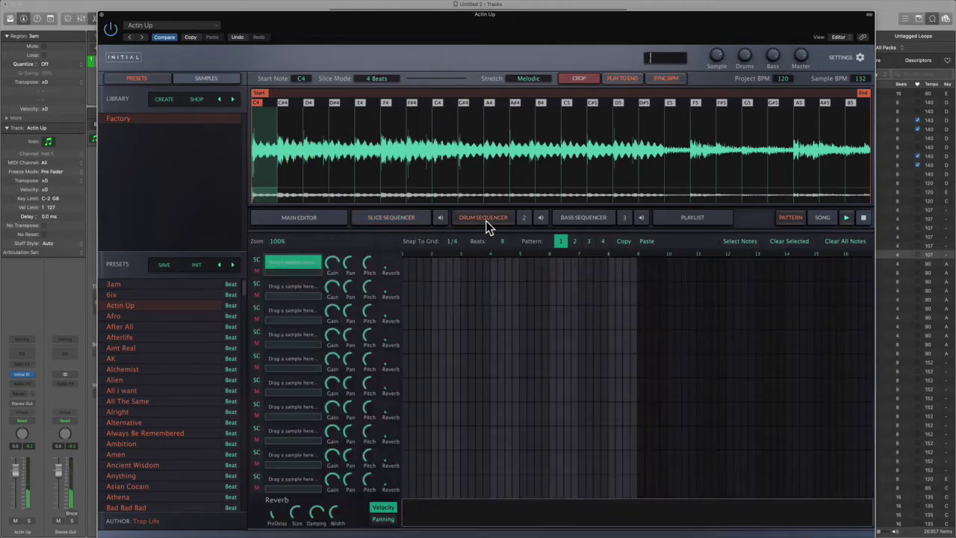
click(407, 267)
click(846, 221)
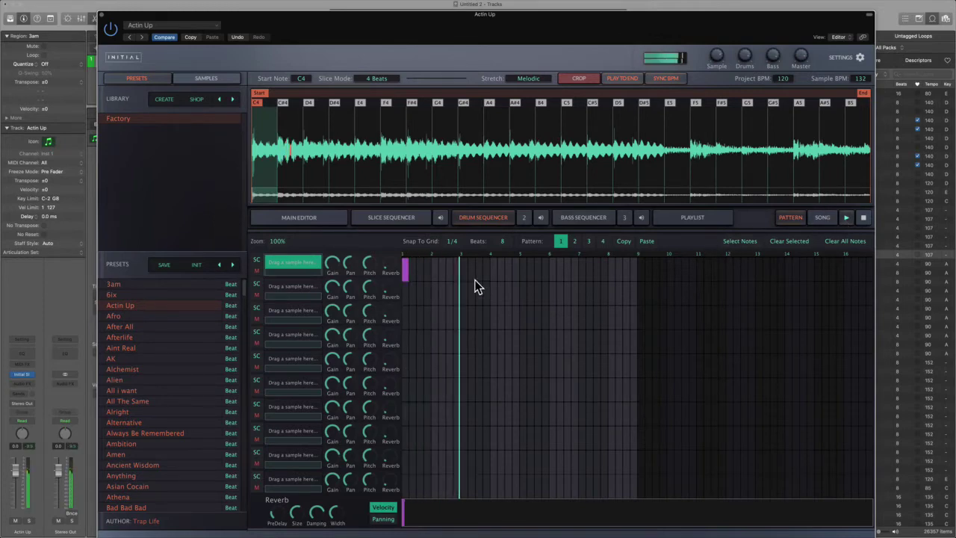
click(493, 268)
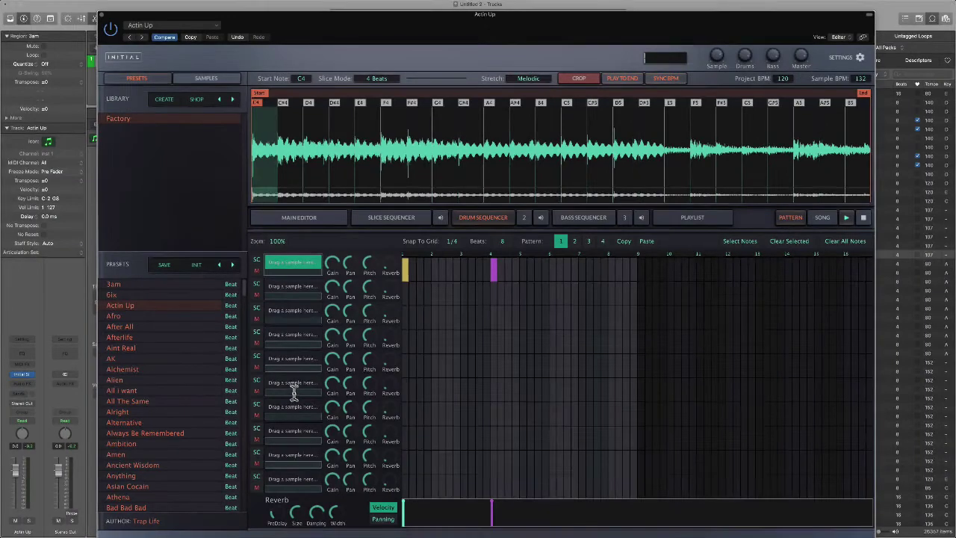
Load the Air.wav hi-hat from the factory samples onto the second drum lane.
click(208, 78)
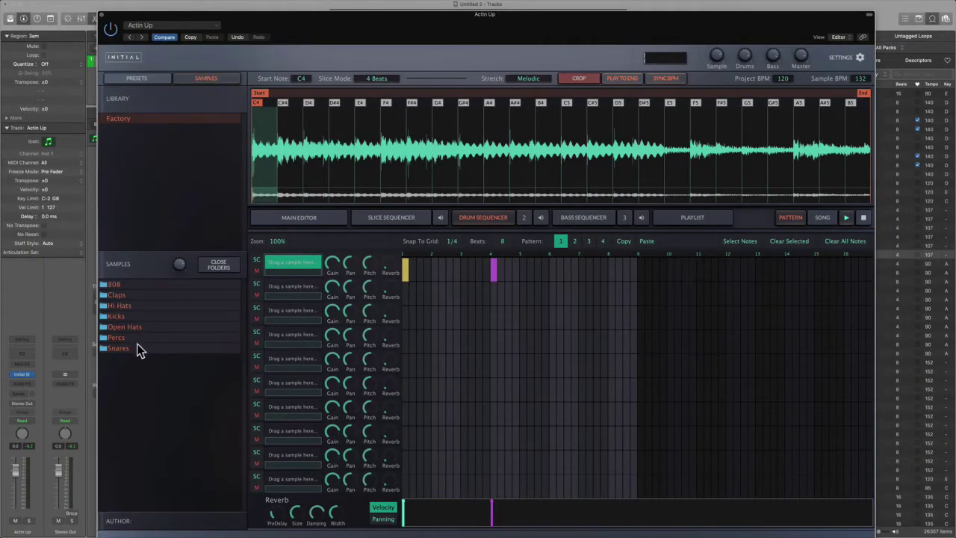
click(123, 307)
drag(122, 316, 292, 289)
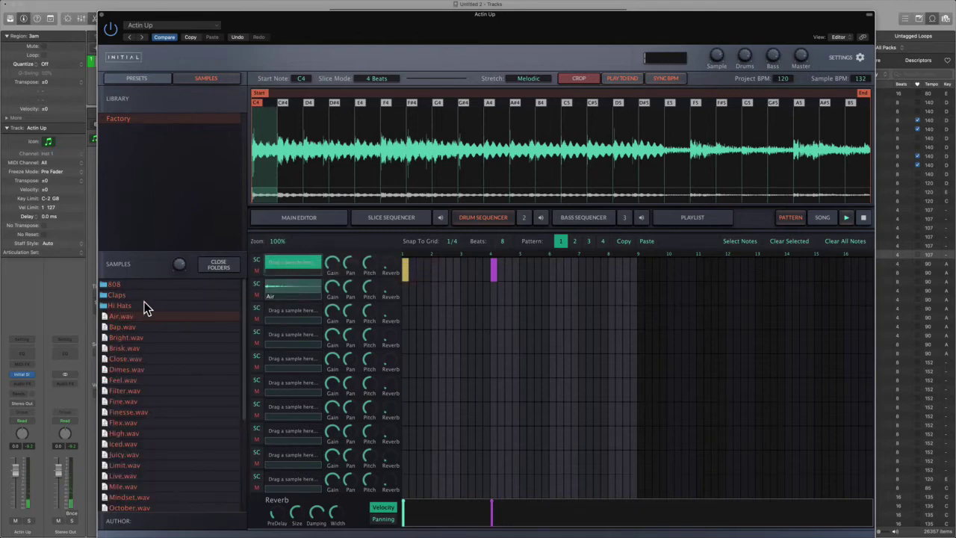
Load the Clean clap sample onto the third drum lane and collapse the Claps and Hi Hats folders.
click(125, 295)
drag(132, 316, 312, 313)
click(128, 295)
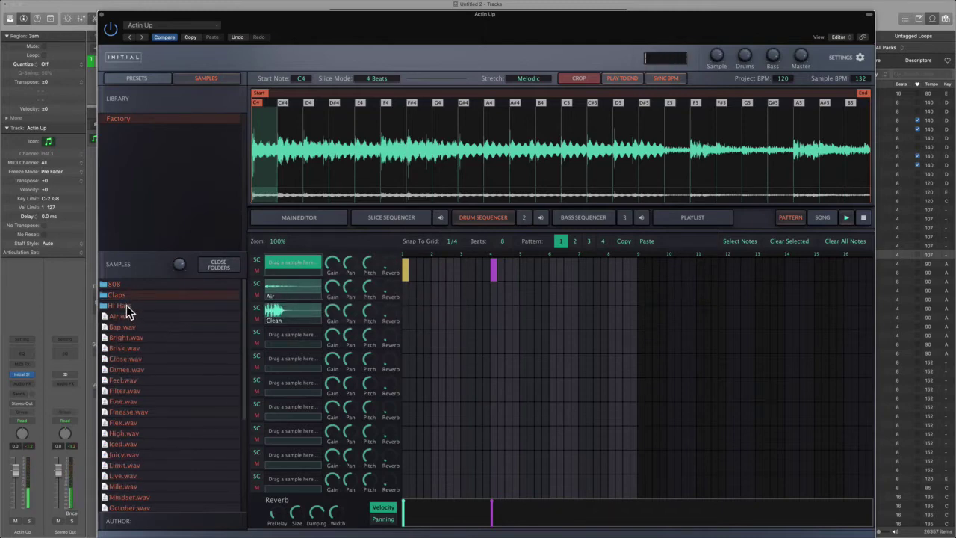
click(126, 305)
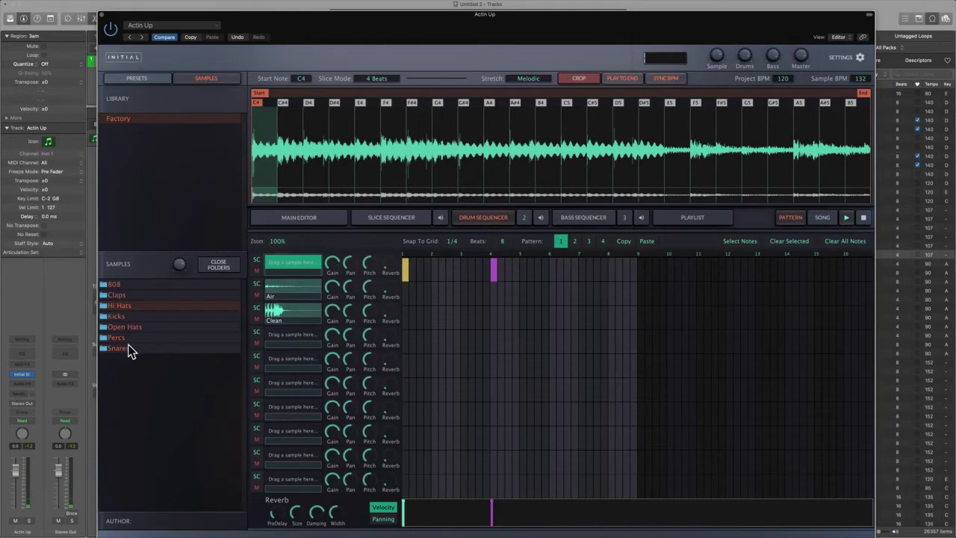
Load the Backyard.wav kick sample onto the first drum lane.
click(128, 317)
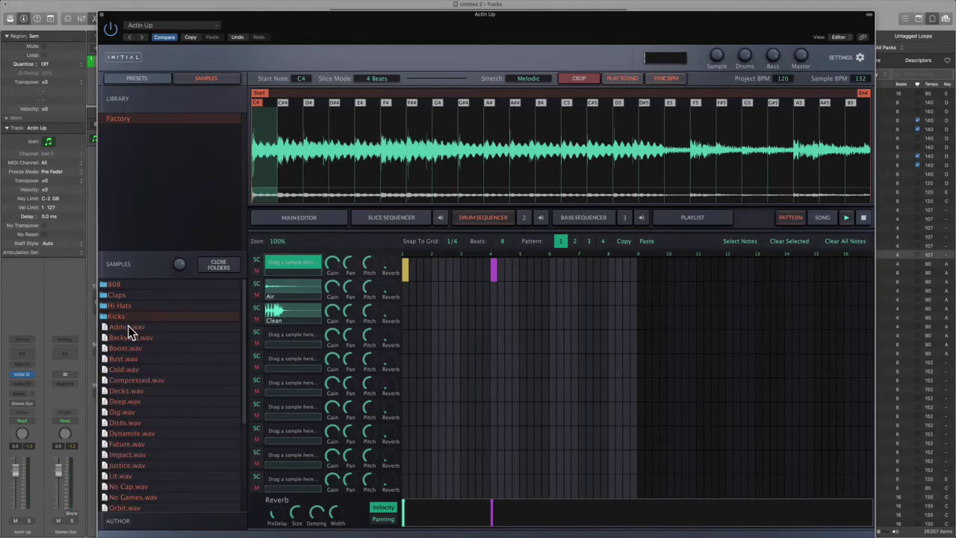
click(130, 330)
drag(130, 338, 282, 267)
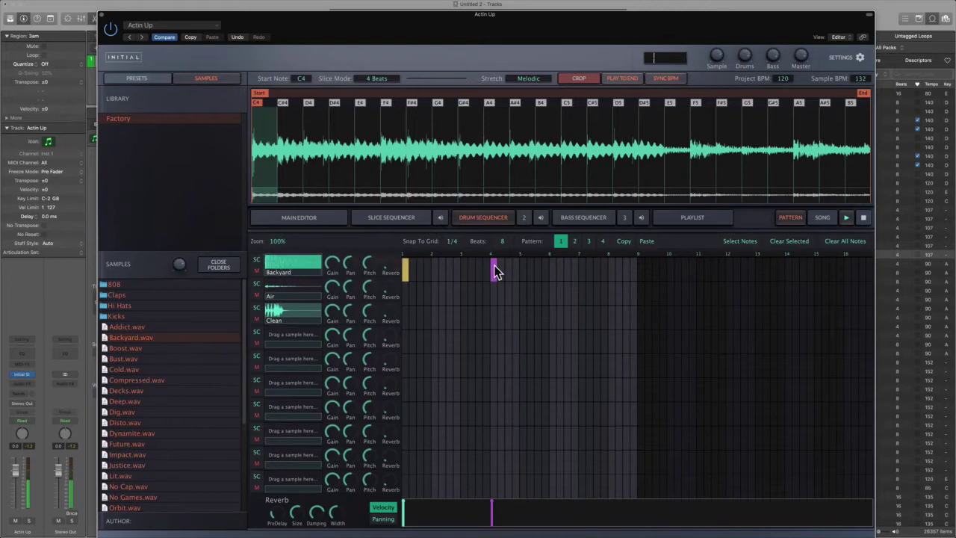
Play the drum pattern and add an Air hit and a Clean hit on beat 3.
click(846, 218)
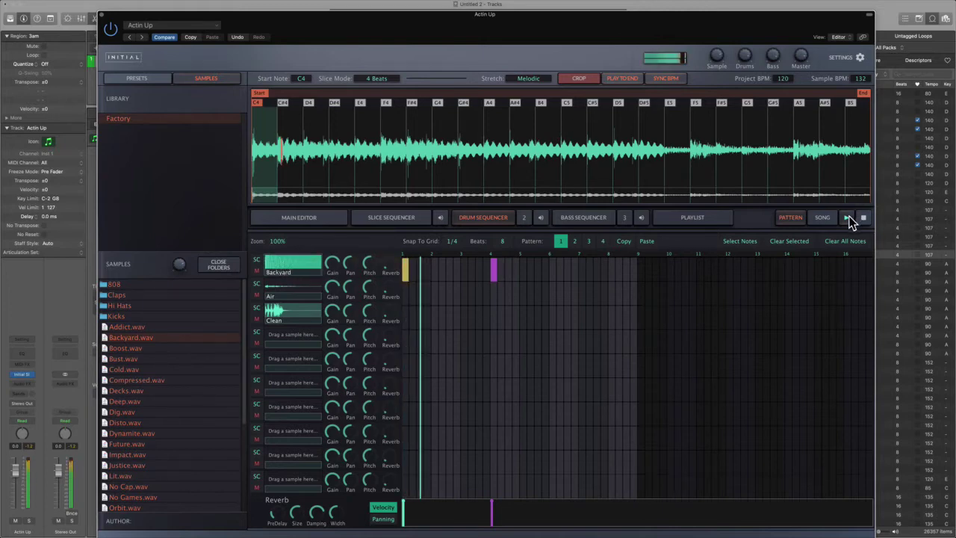
click(464, 294)
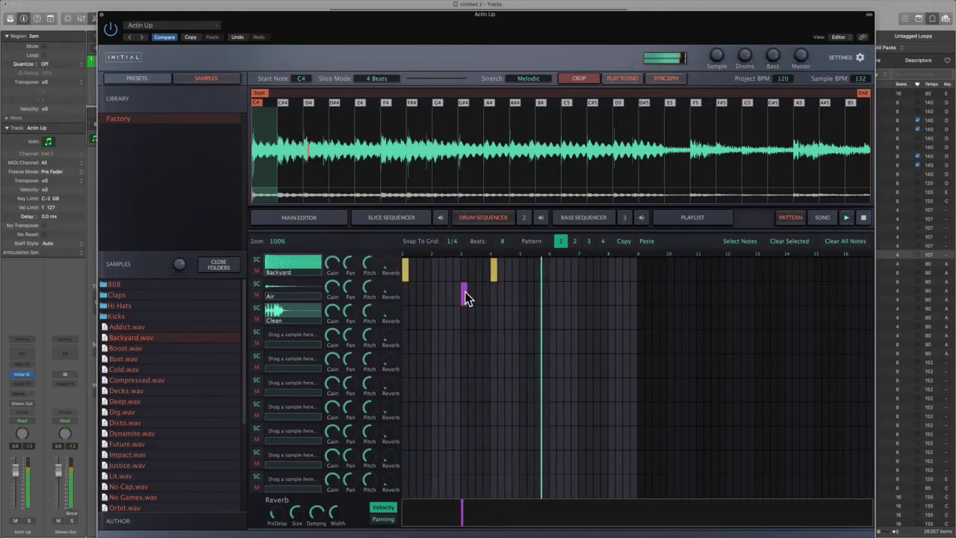
click(463, 317)
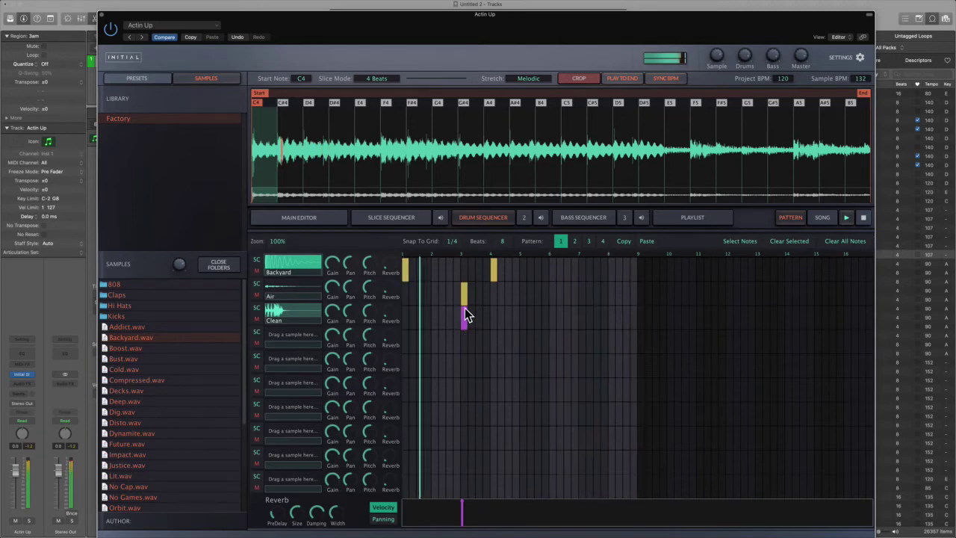
Add two Backyard kicks just before beat 6, four across beat 8, and a Clean hit on beat 7, then stop playback.
click(546, 270)
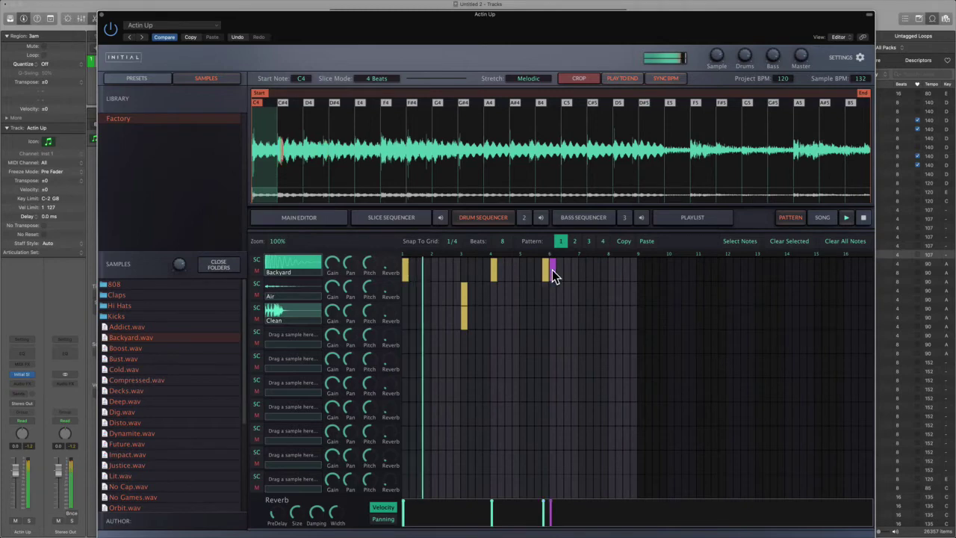
click(538, 271)
drag(611, 270, 633, 271)
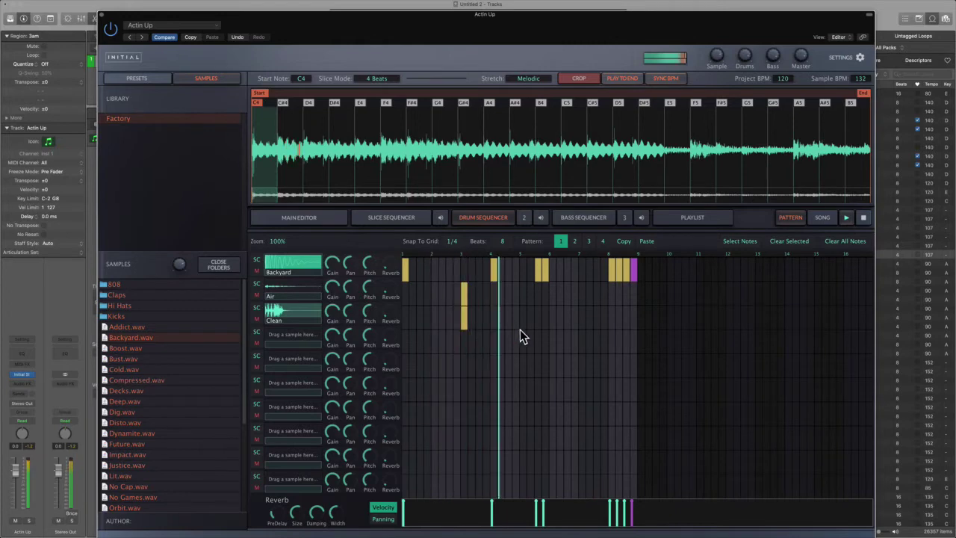
click(582, 319)
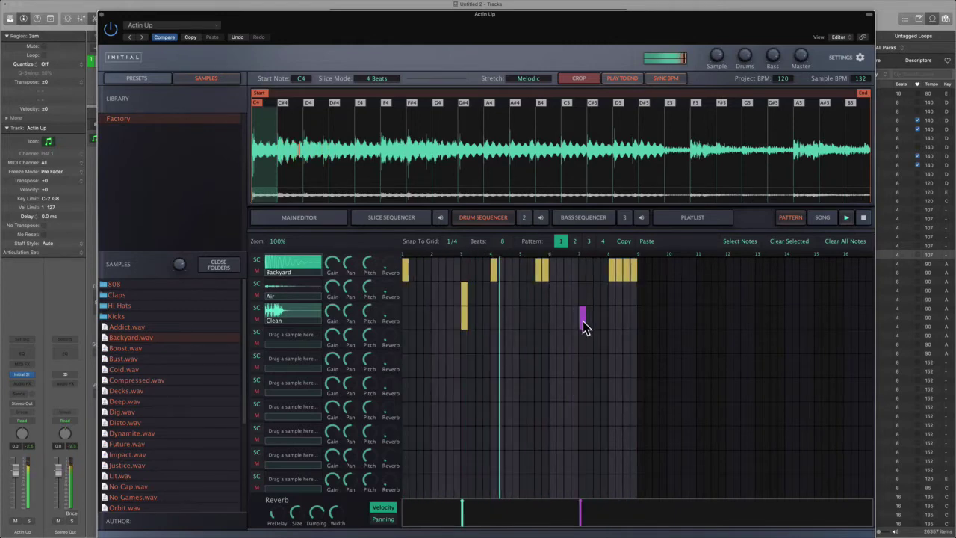
click(862, 217)
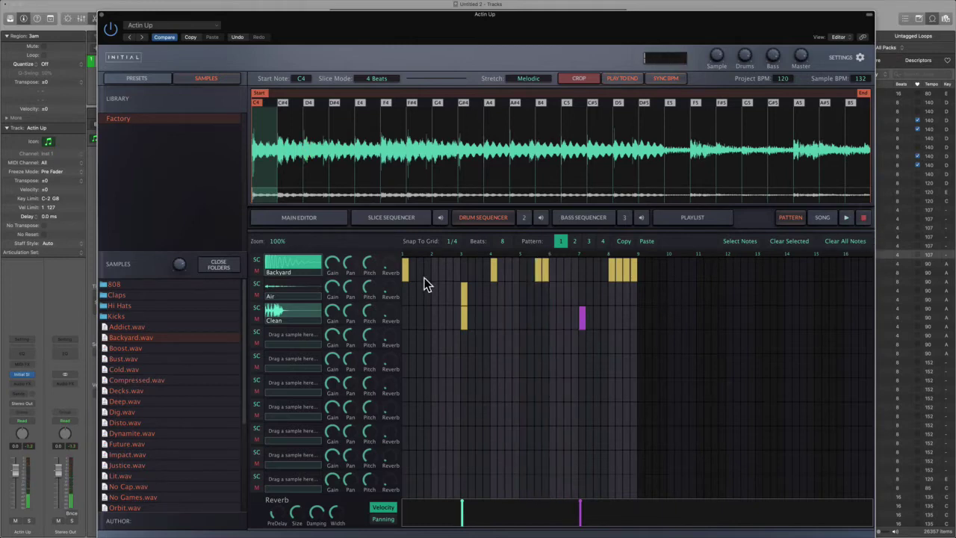
Set the drum grid snap to 1/3 and add triplet Air hi-hats across beats 6 and 1.
click(452, 241)
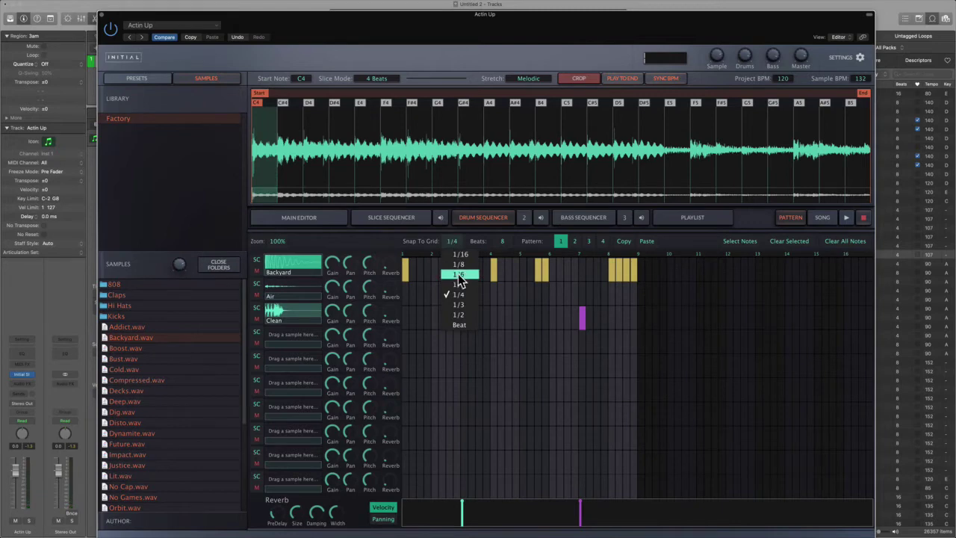
click(470, 314)
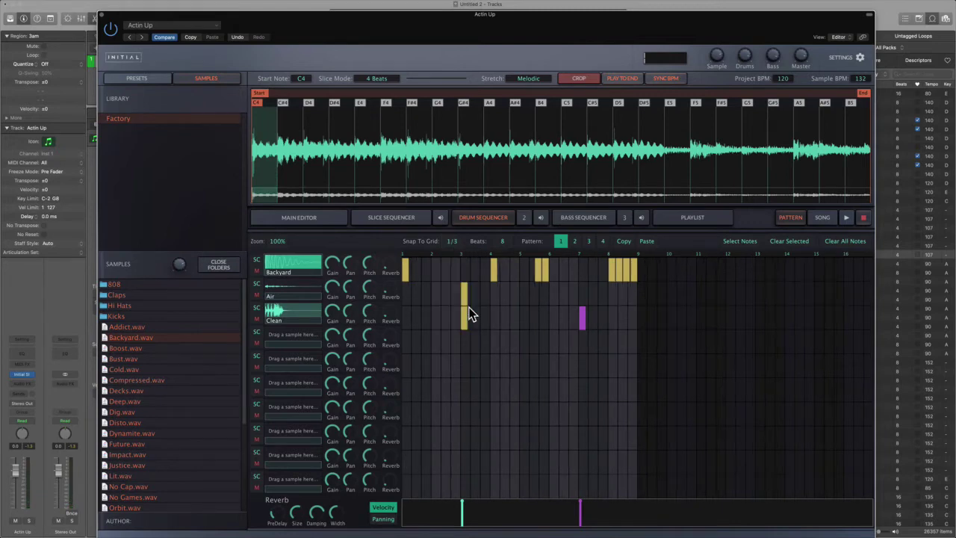
click(553, 294)
click(564, 294)
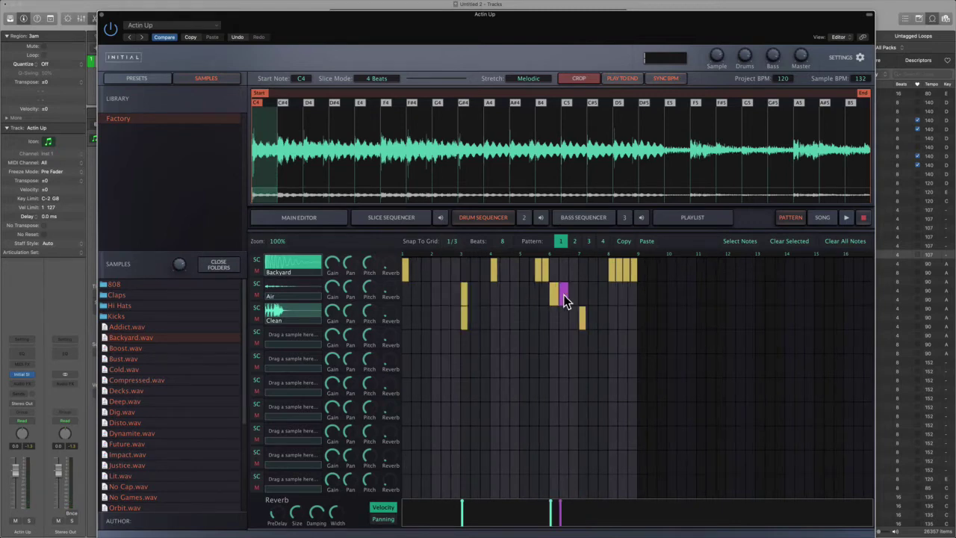
click(404, 295)
click(414, 294)
click(424, 296)
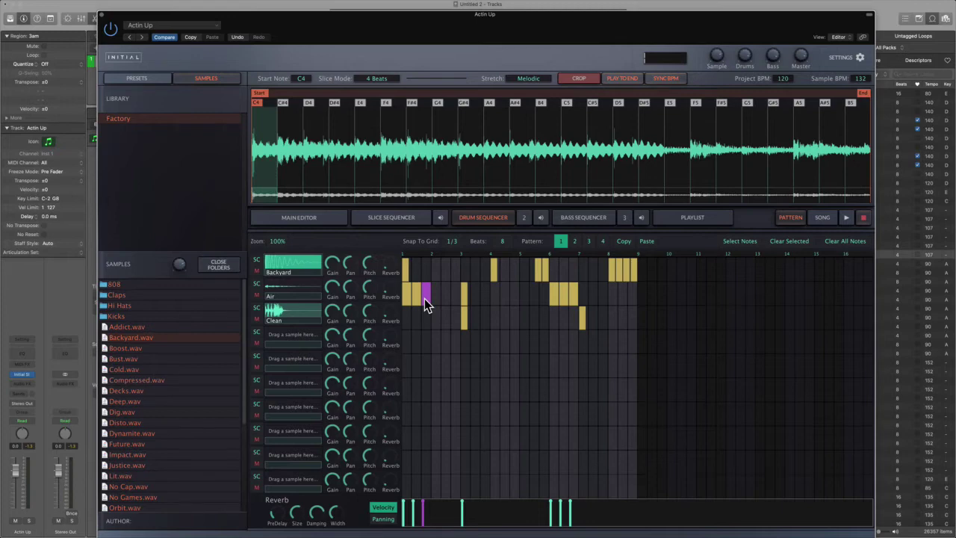
Set the drum grid snap to 1/16 and draw an Air hi-hat roll across beat 4 while the pattern plays.
click(451, 241)
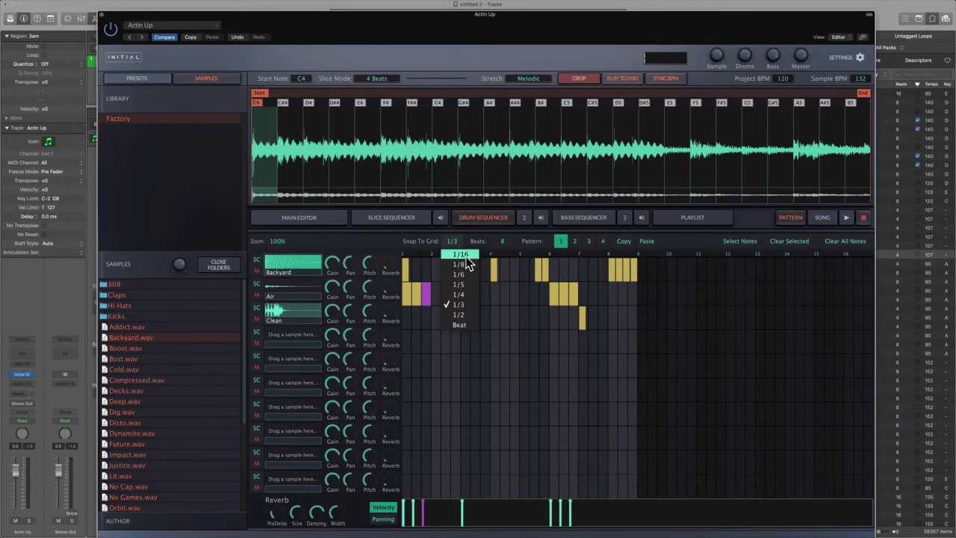
click(460, 254)
click(845, 217)
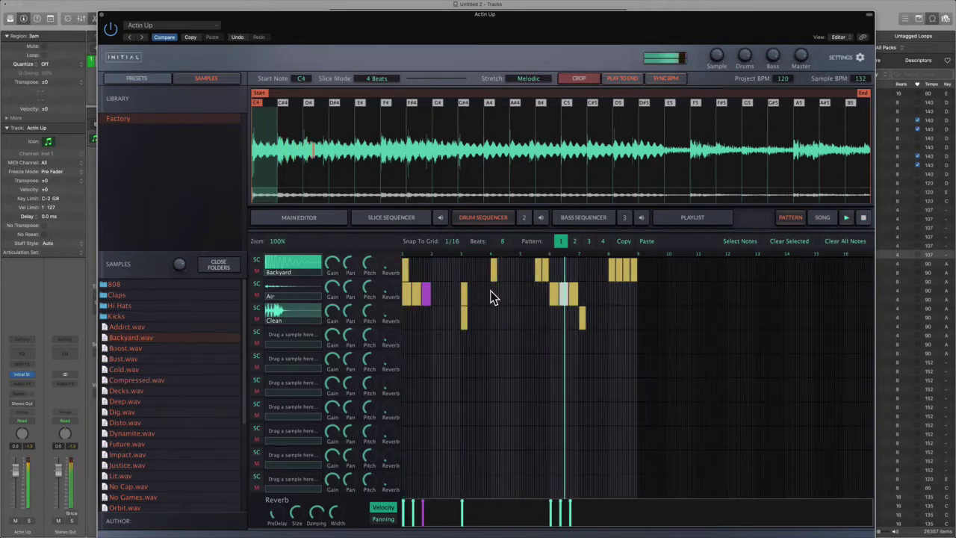
drag(492, 295, 517, 293)
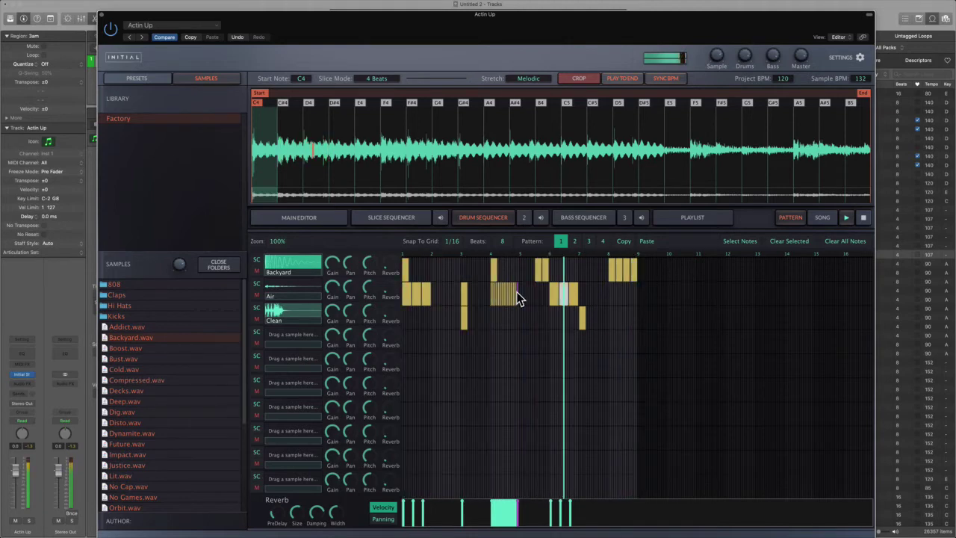
key(space)
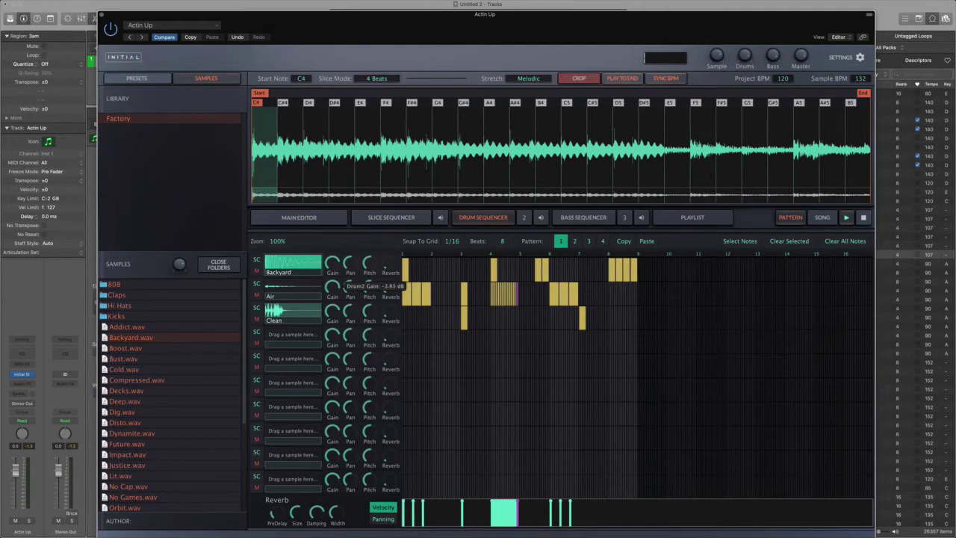
Play the drum pattern, stop it, and draw a rising velocity ramp for the Air roll on beat 4.
click(847, 218)
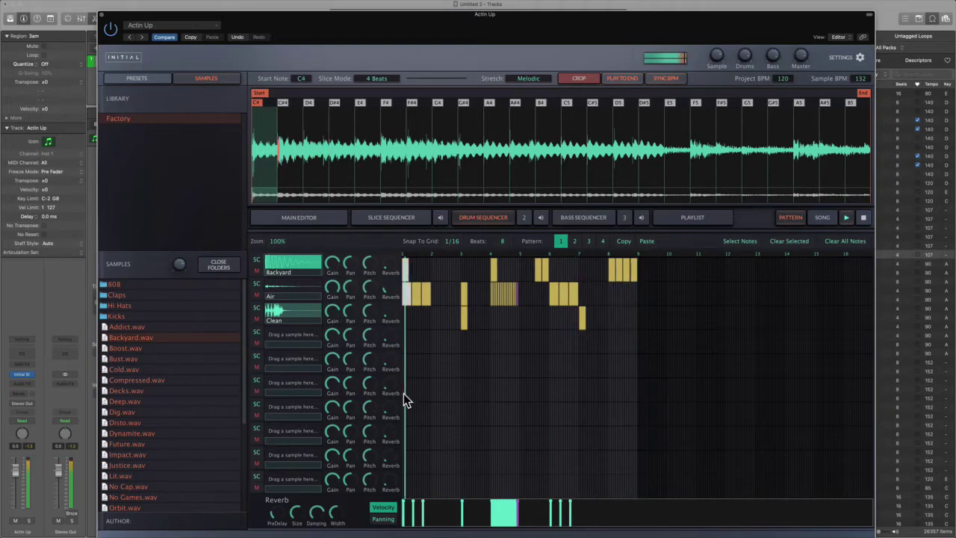
click(385, 519)
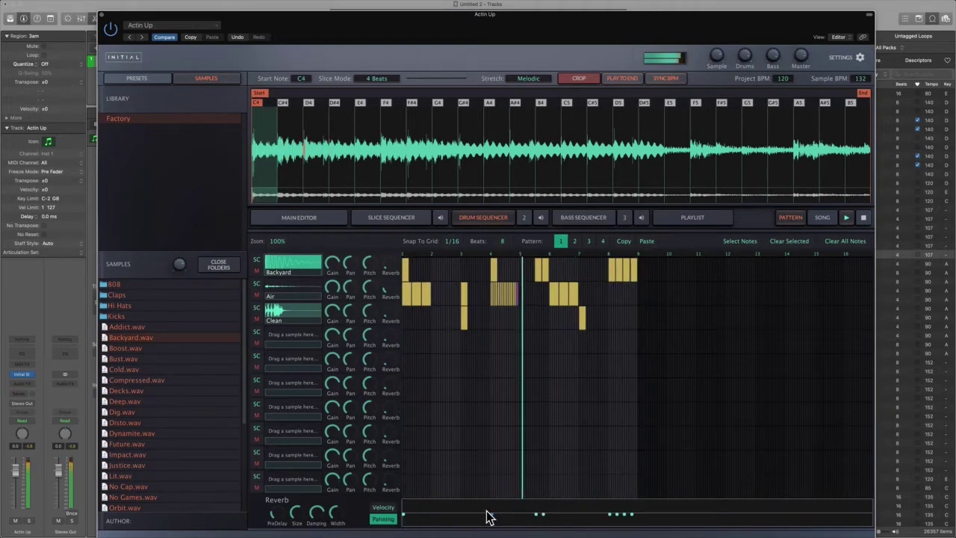
key(space)
click(306, 288)
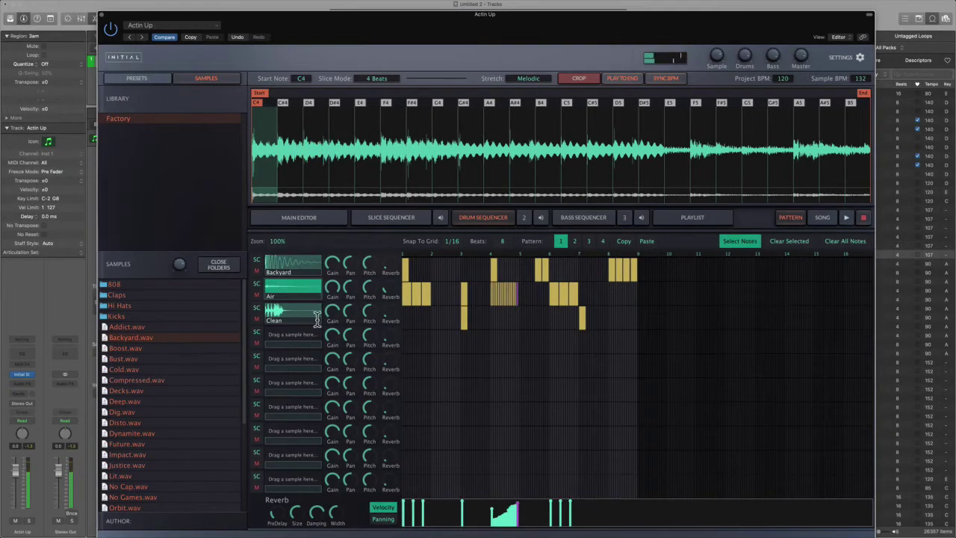
mouse_move(472, 515)
mouse_down()
mouse_move(518, 503)
mouse_move(493, 517)
mouse_up()
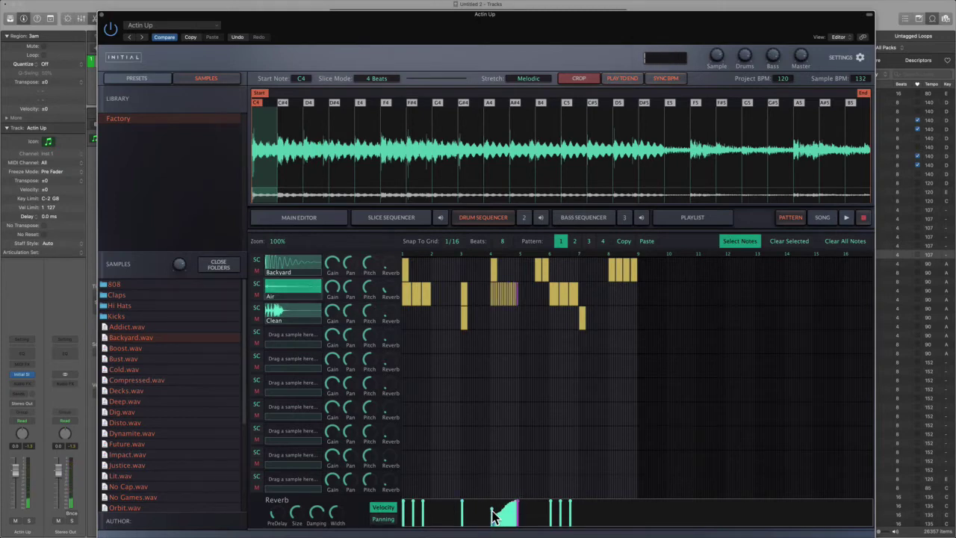
Draw a panning sweep from high to low across the Air roll on beat 4 and play the pattern.
click(385, 519)
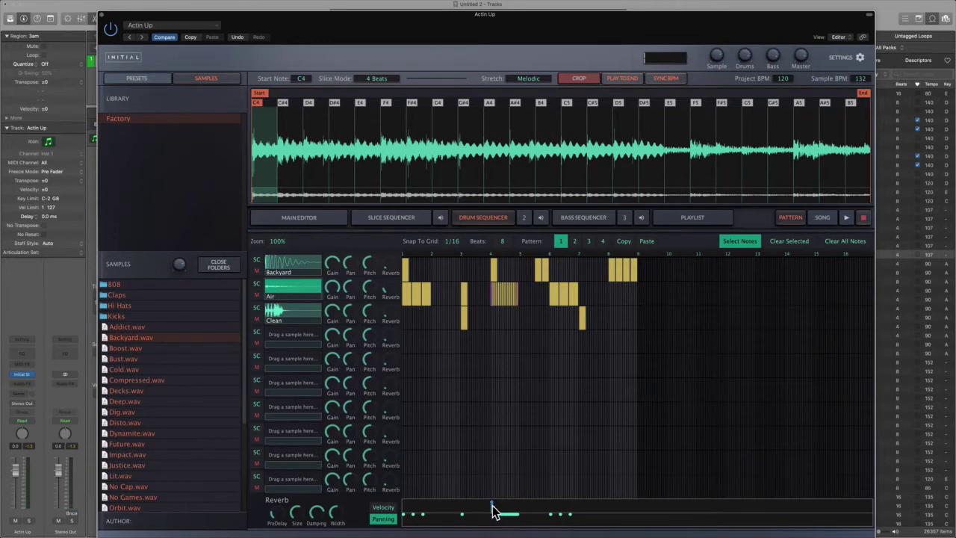
drag(492, 503, 519, 522)
click(846, 214)
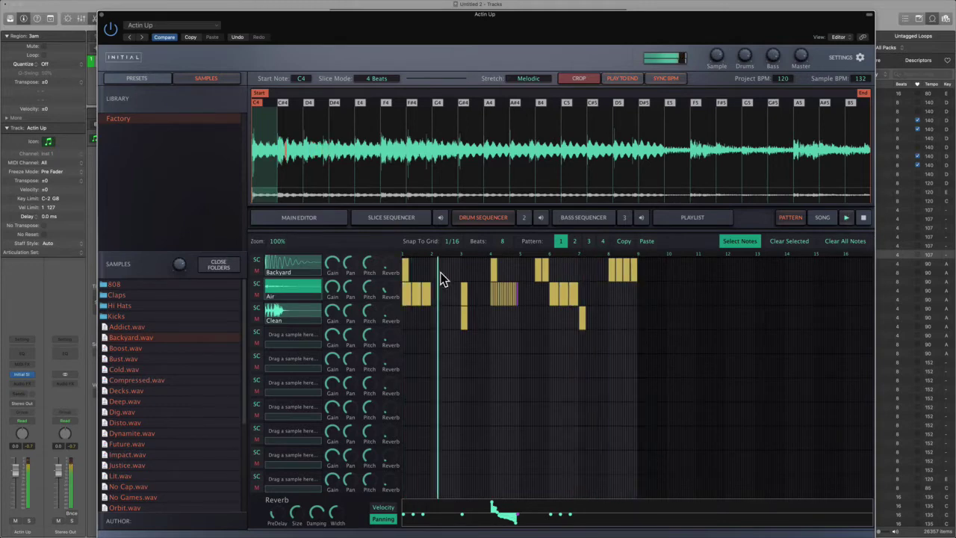
Set the drum grid snap to 1/6 and draw consecutive Air hits across beat 8.
click(454, 242)
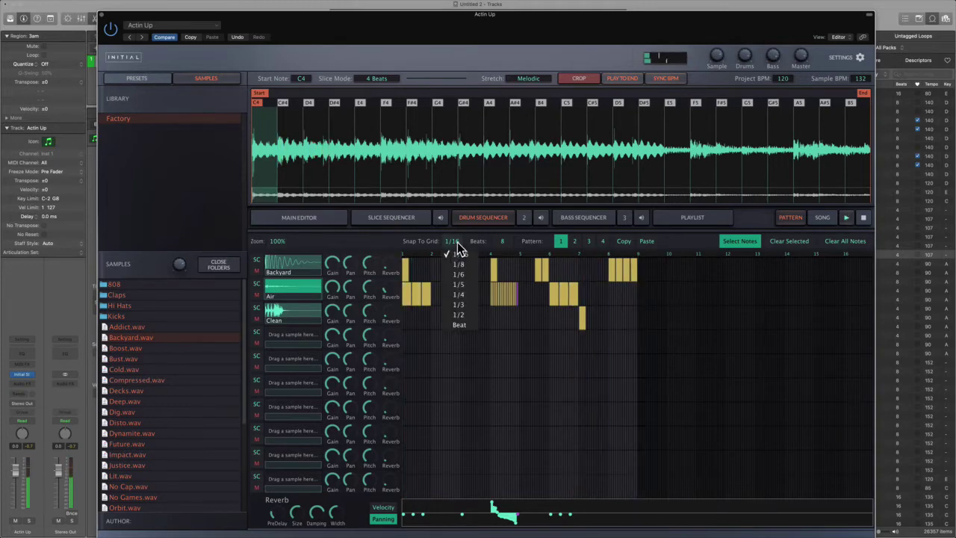
click(473, 314)
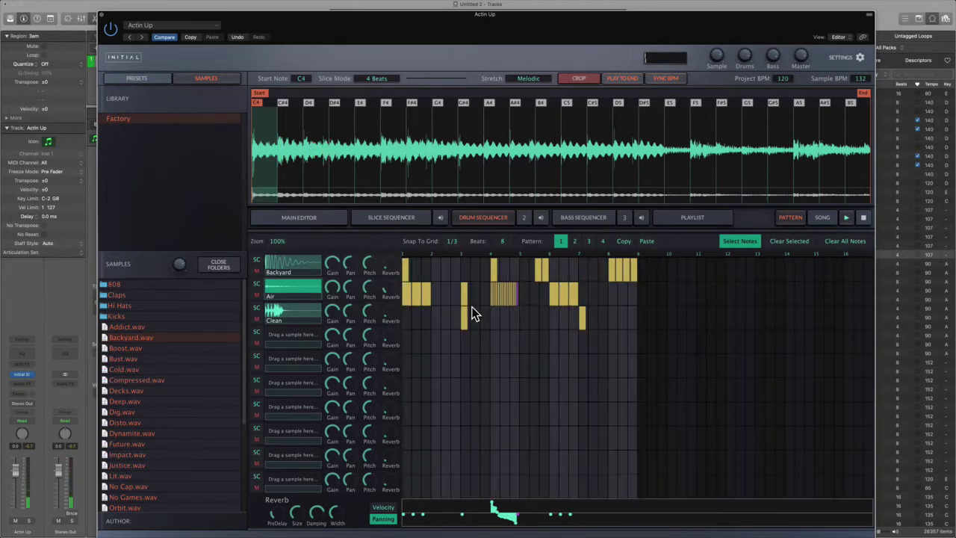
click(453, 241)
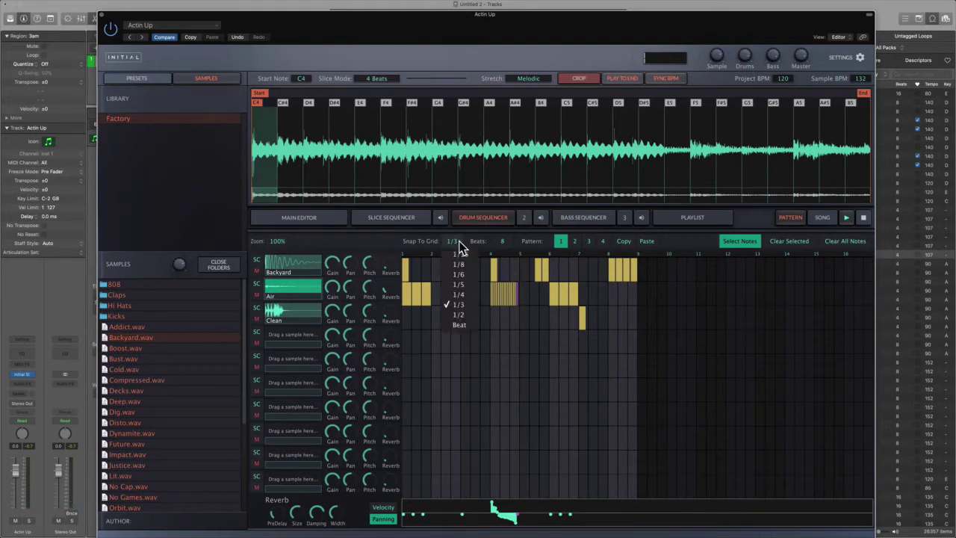
click(470, 281)
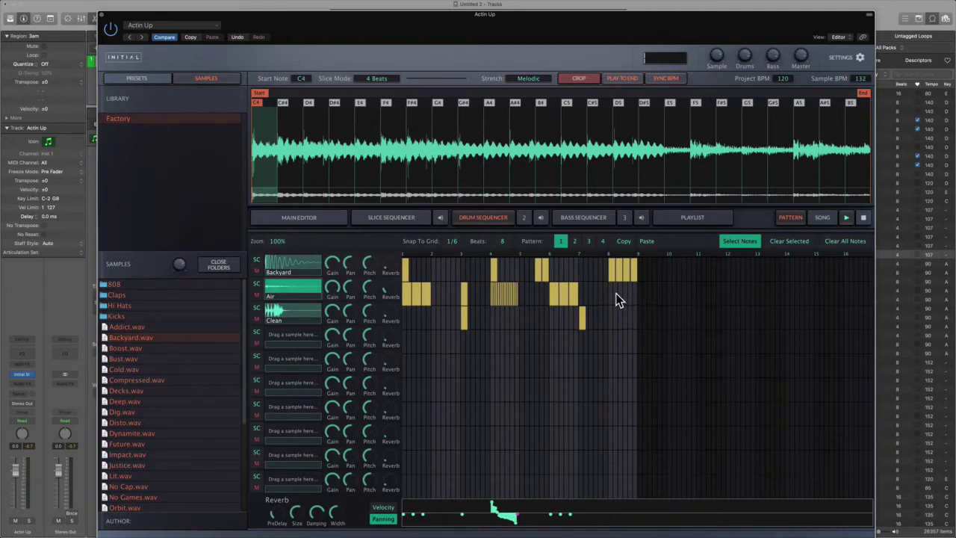
click(741, 241)
drag(613, 297, 639, 299)
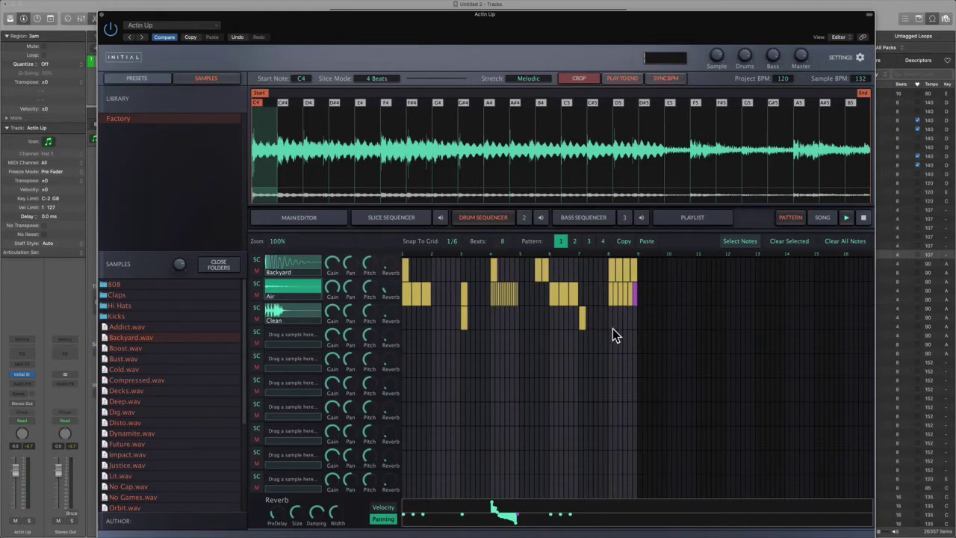
Clear the selected last Air hit of beat 8 and play the pattern.
click(739, 241)
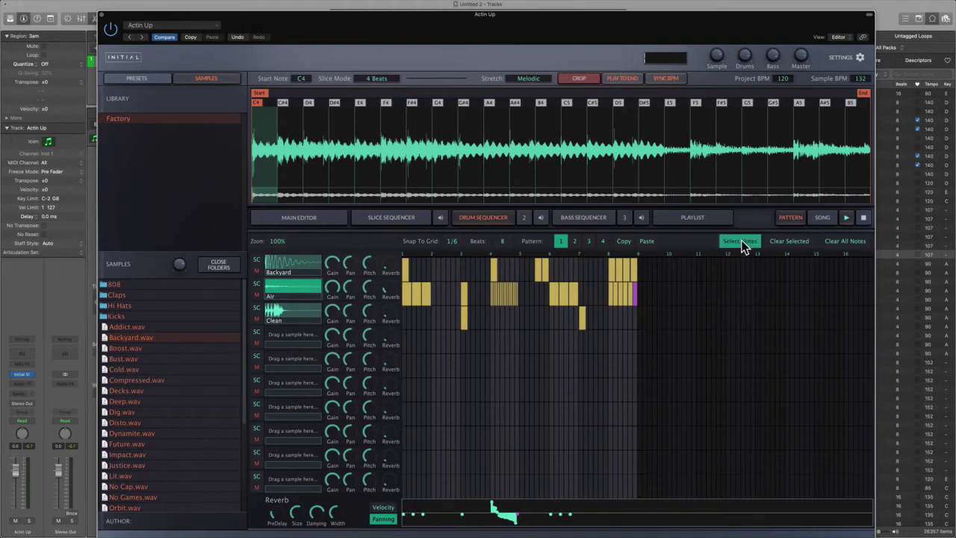
click(790, 247)
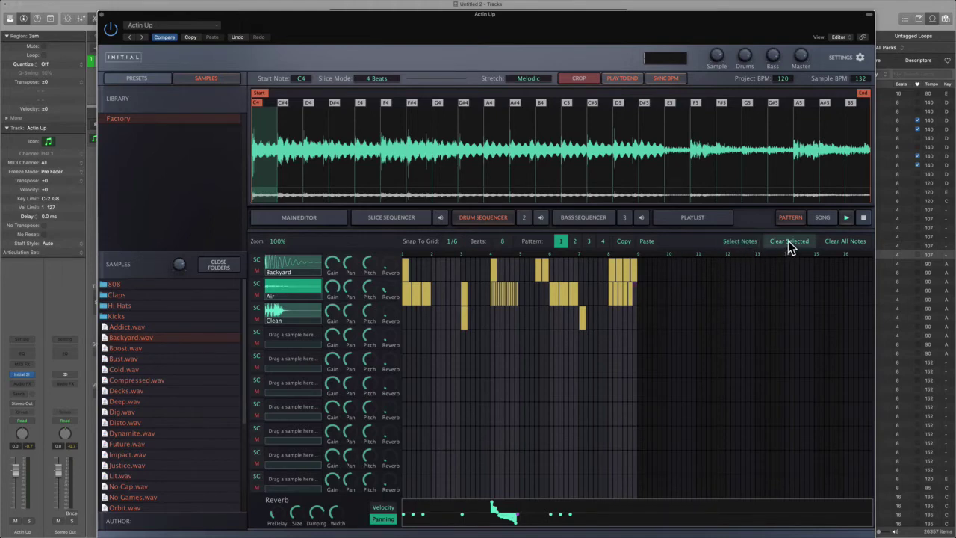
click(847, 218)
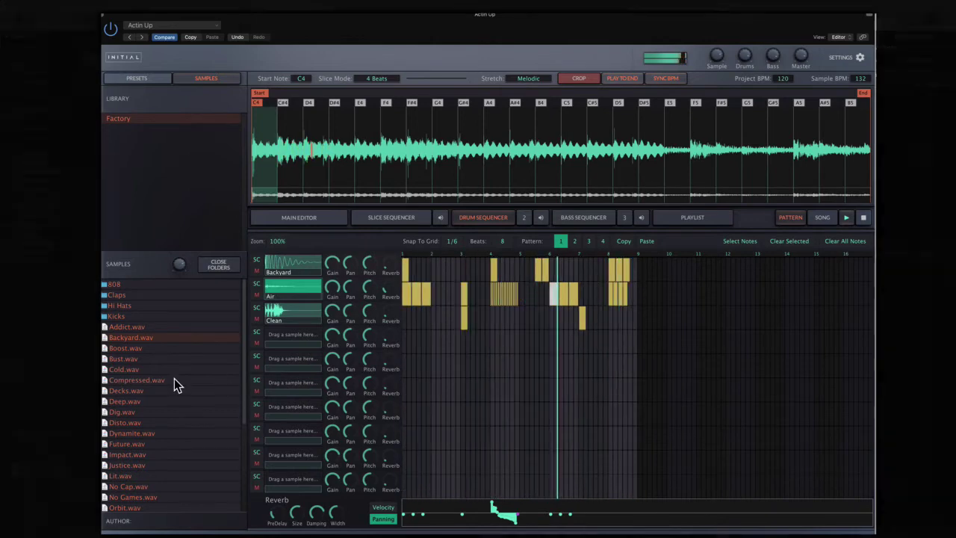
Load Case.wav from the Claps samples into the fourth drum slot and add Case hits on beats 3 and 7.
click(119, 296)
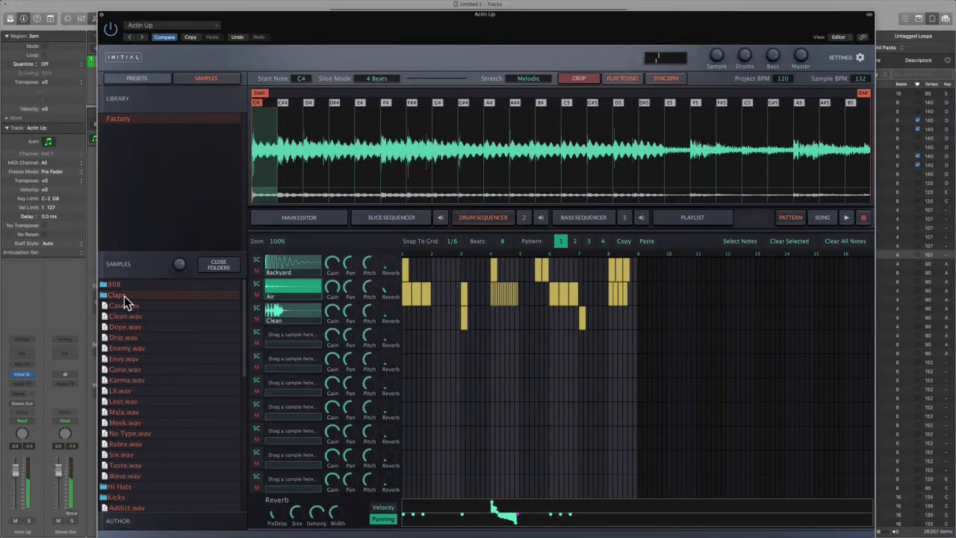
click(126, 307)
drag(126, 312, 289, 341)
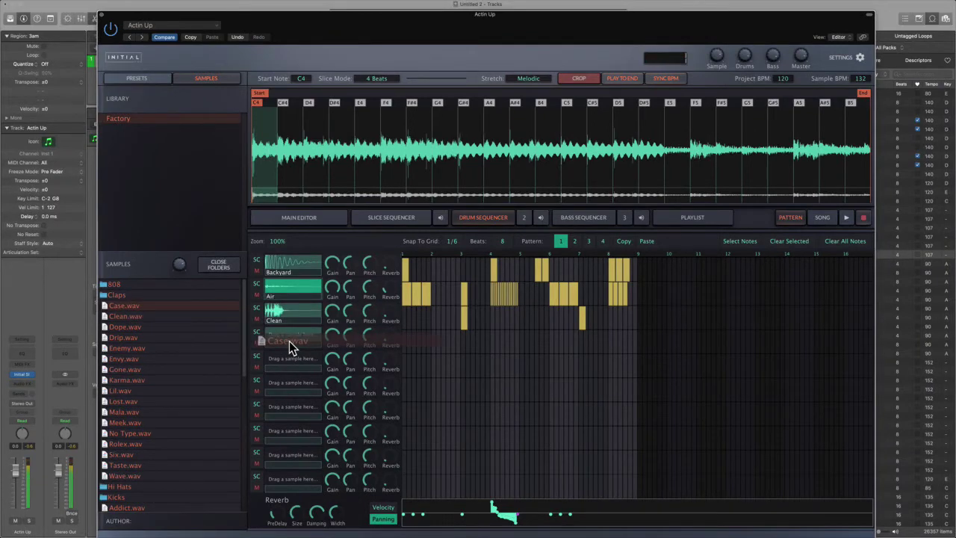
click(463, 341)
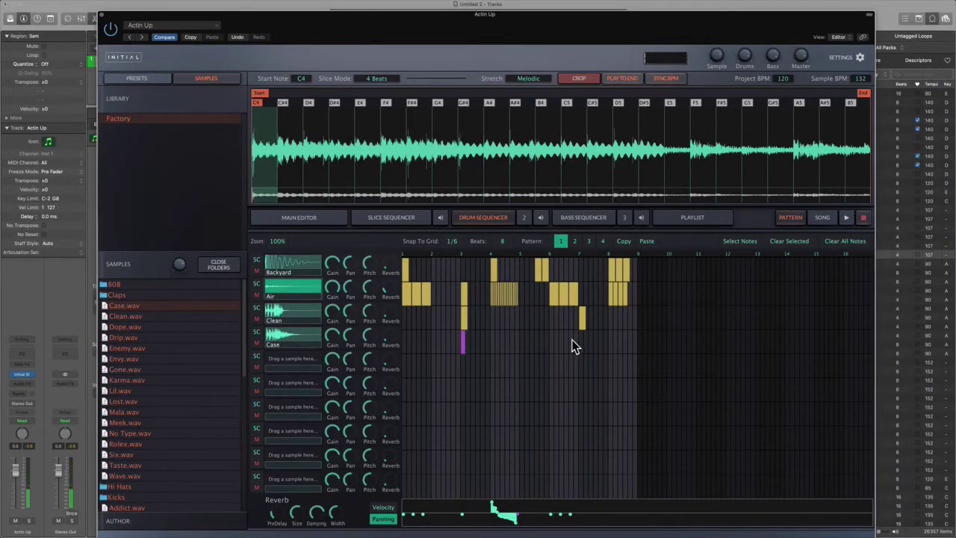
Set the drum grid snap to 1/16, play the pattern with the Case claps, and stop playback.
click(463, 246)
click(469, 259)
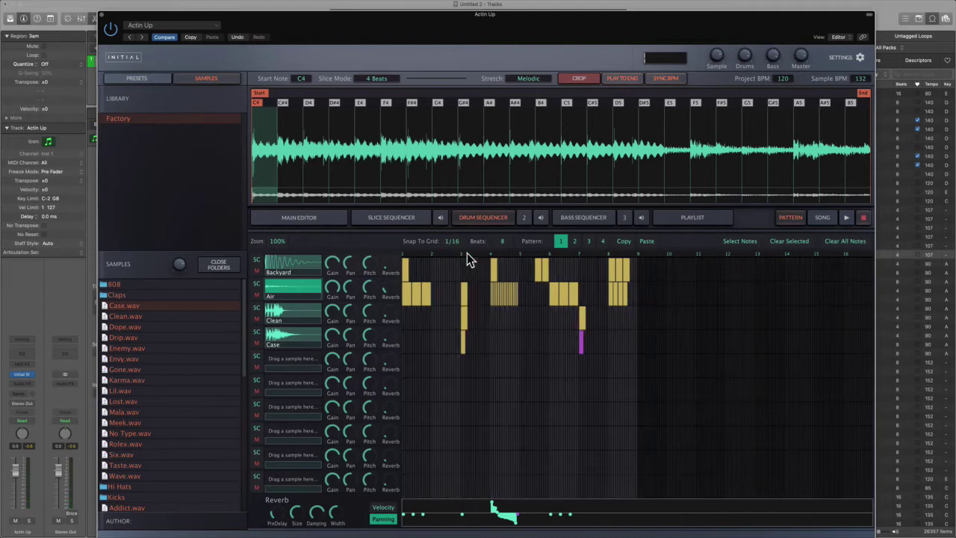
click(849, 218)
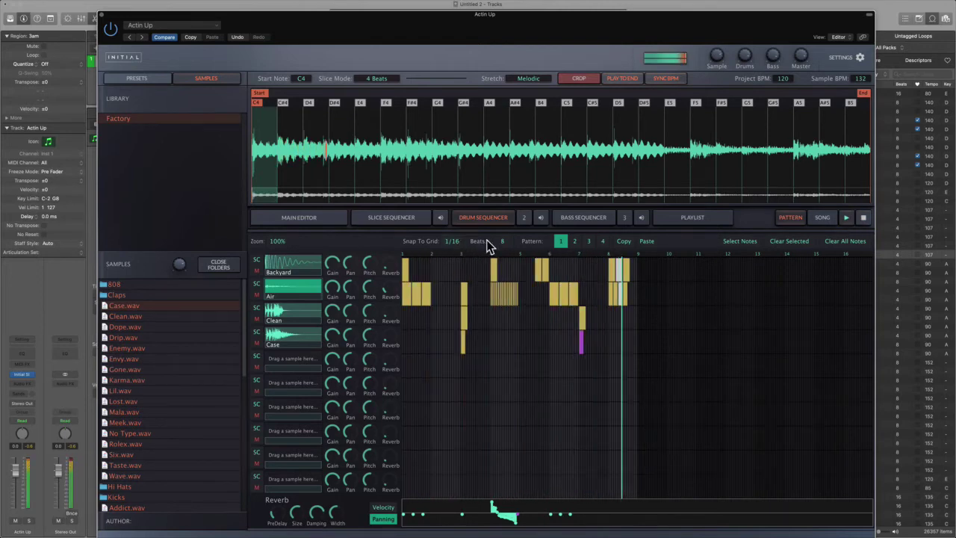
mouse_move(506, 241)
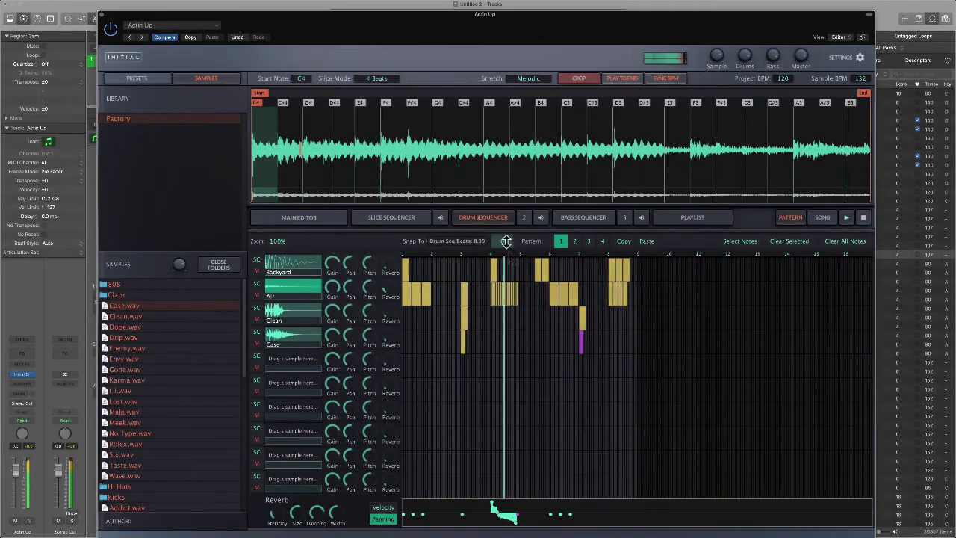
key(space)
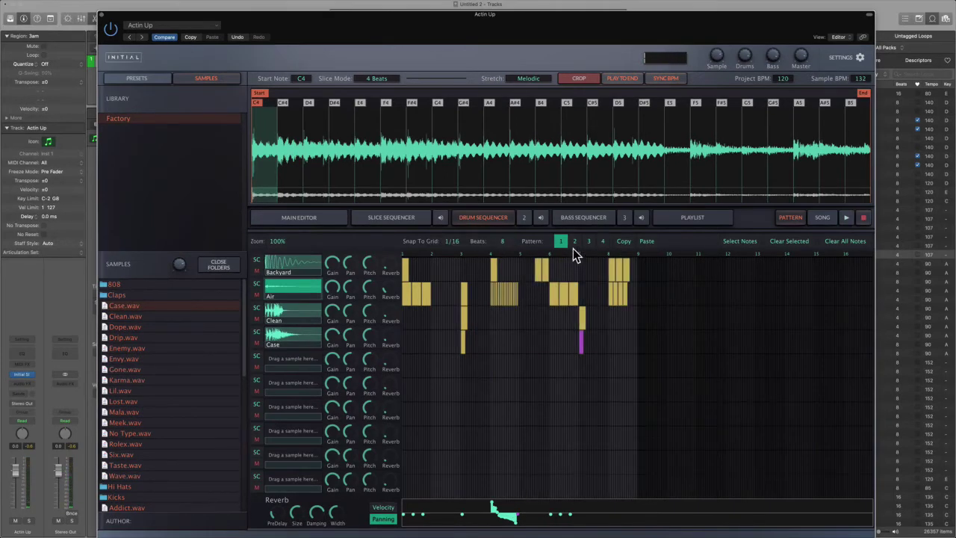
Look at drum patterns 2 and 3, and return to pattern 1.
click(574, 242)
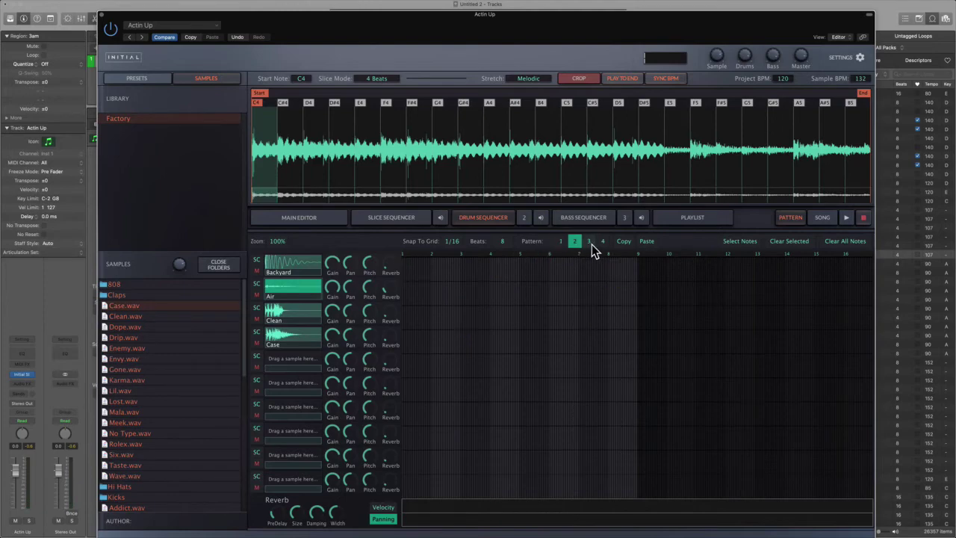
click(589, 242)
click(561, 242)
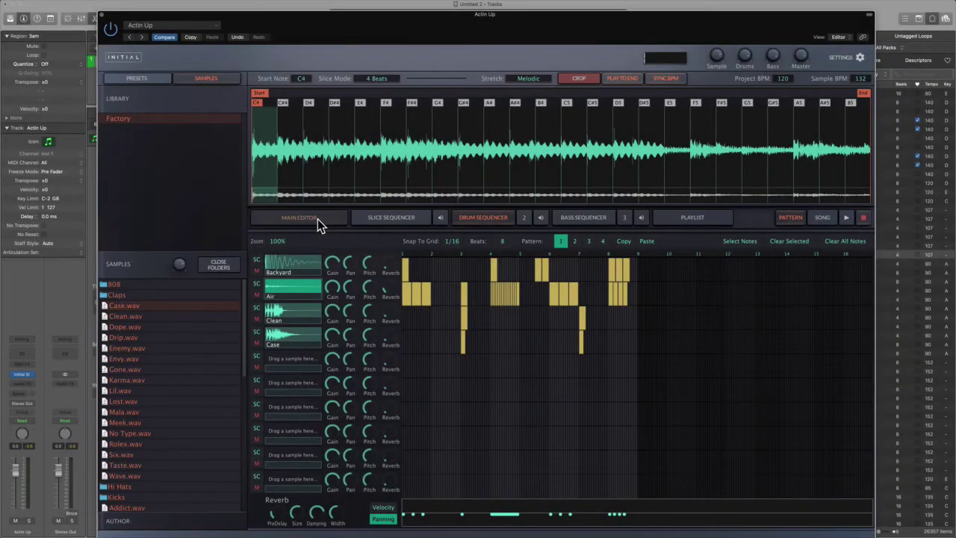
Show the plug-in's main editor, close the plug-in window, and delete the existing MIDI region from the Actin Up track.
click(303, 217)
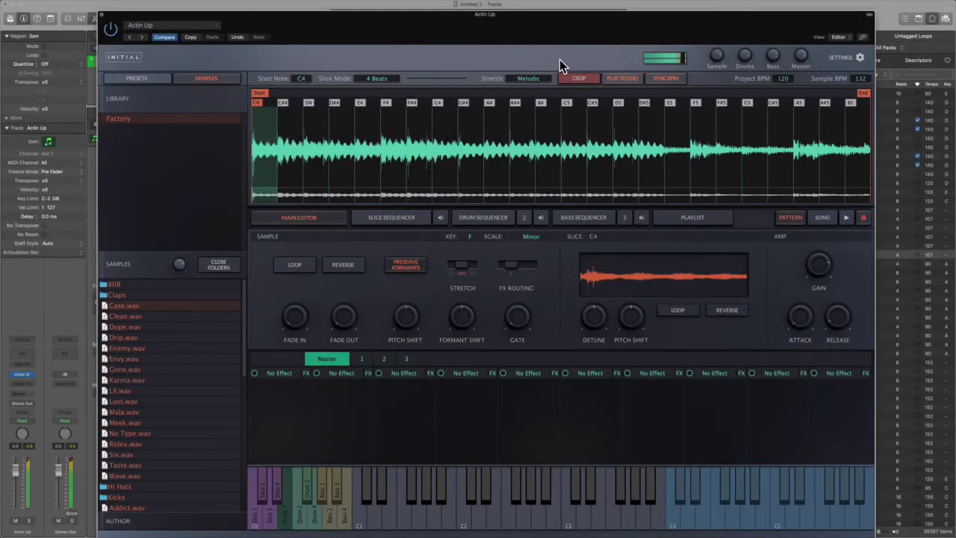
click(102, 14)
click(95, 18)
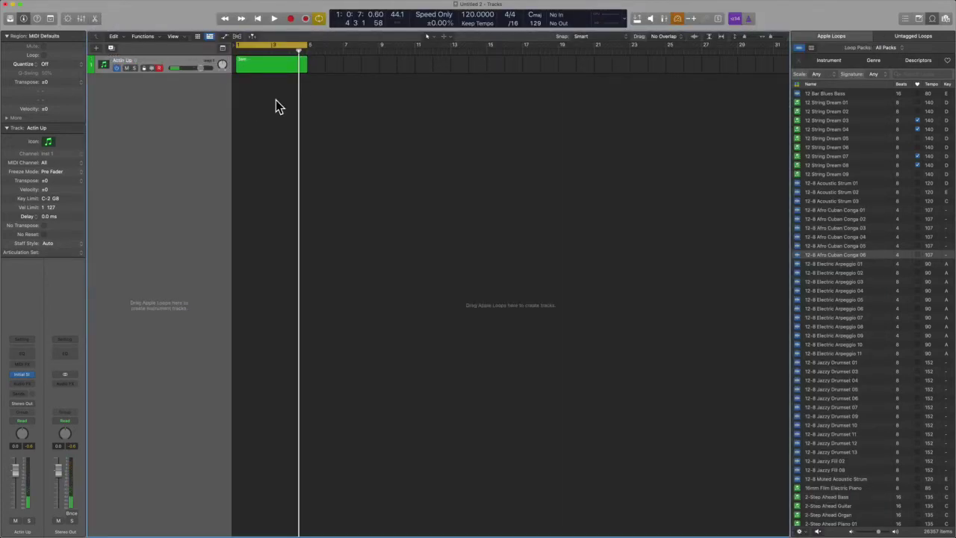
key(Return)
click(256, 75)
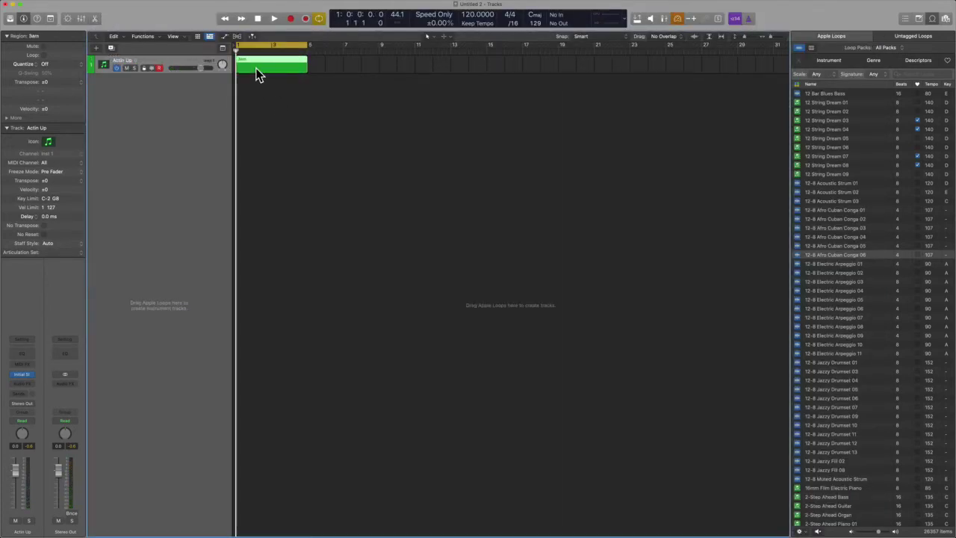
key(Delete)
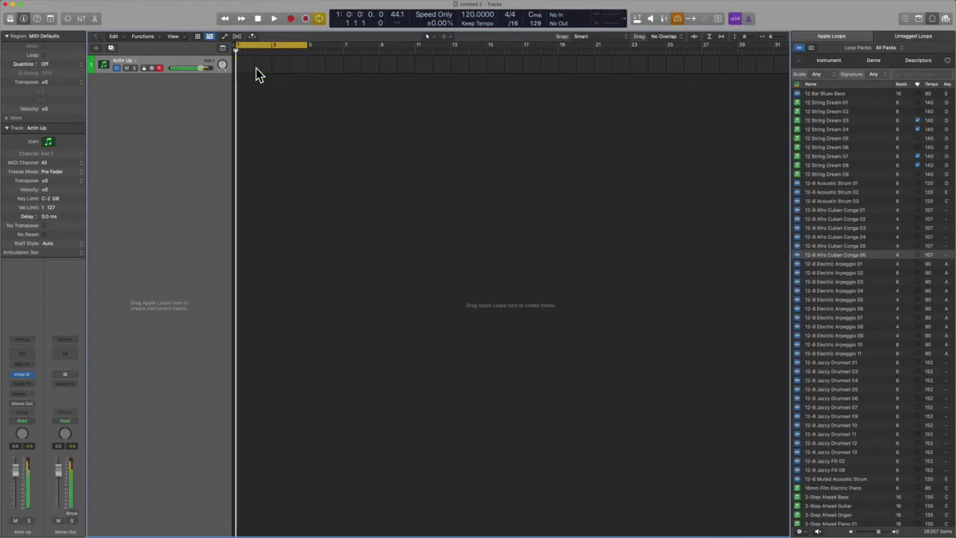
Open the new Actin Up region in the Piano Roll and start playback.
double_click(256, 75)
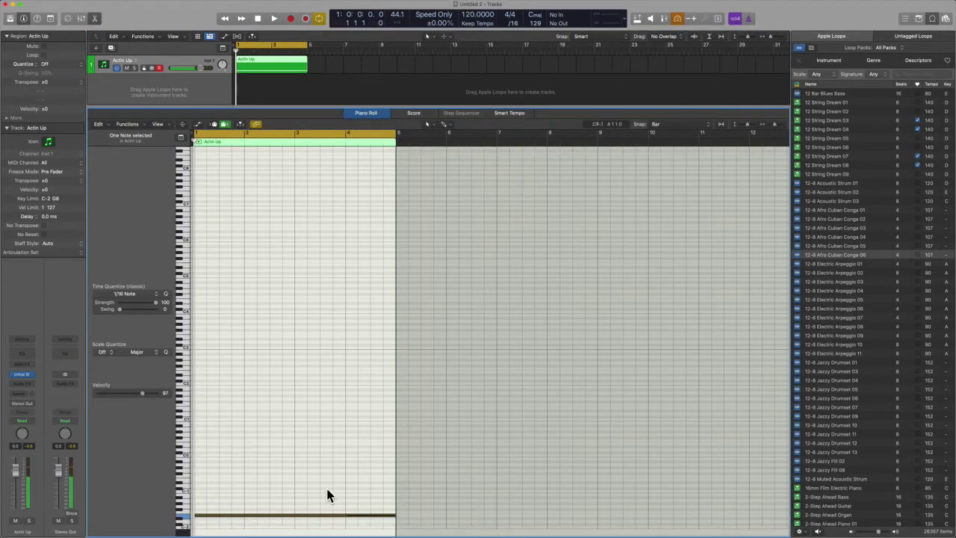
key(space)
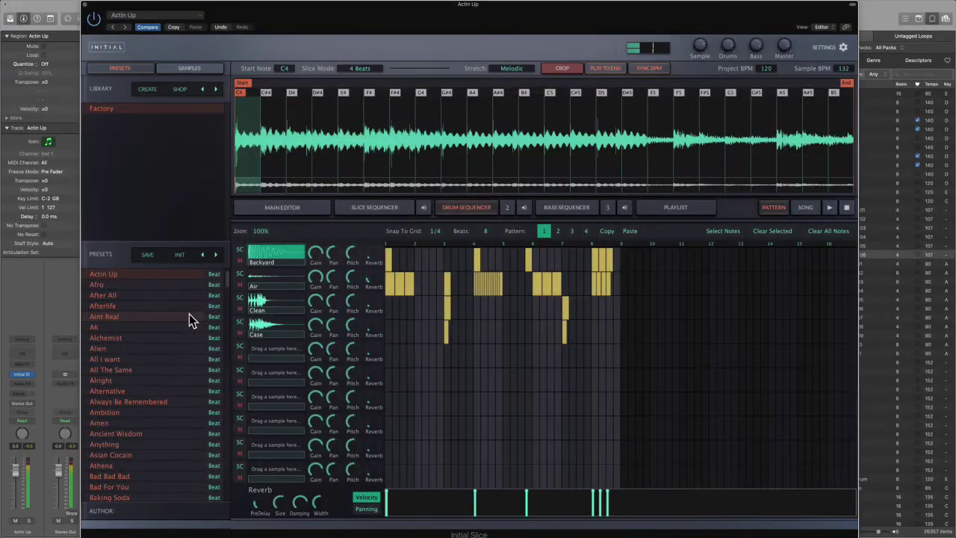
Audition kicks from the Kicks samples and replace Backyard in the first drum slot with Bust.wav.
click(190, 69)
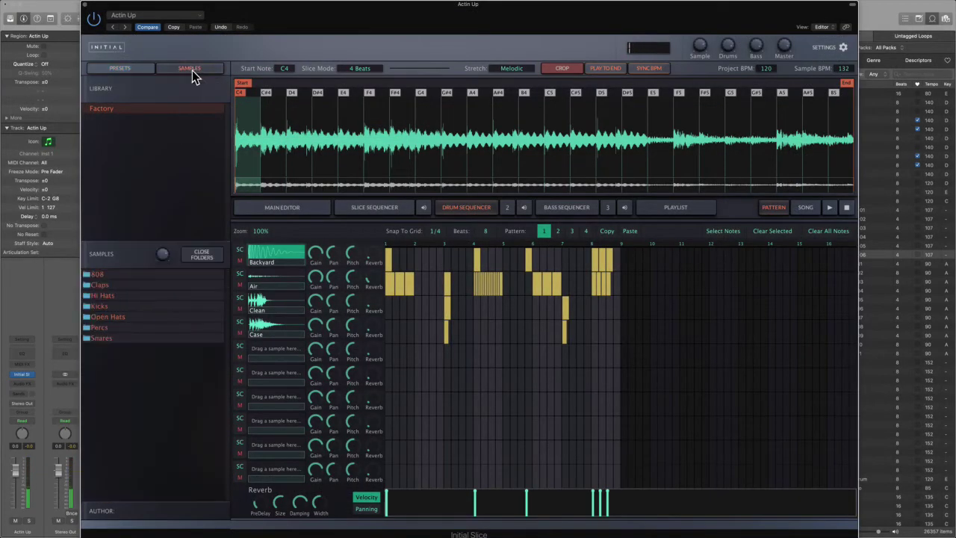
click(107, 307)
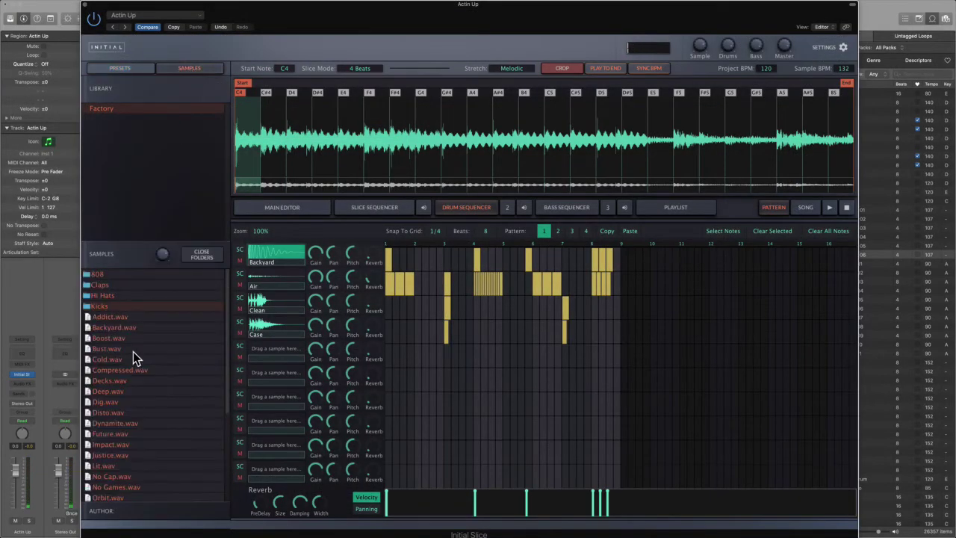
click(114, 318)
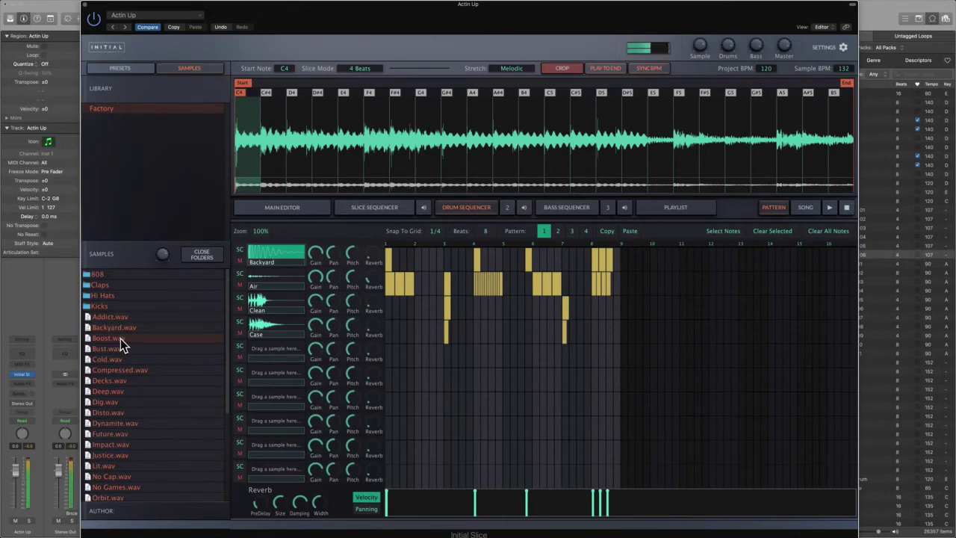
drag(120, 348, 275, 252)
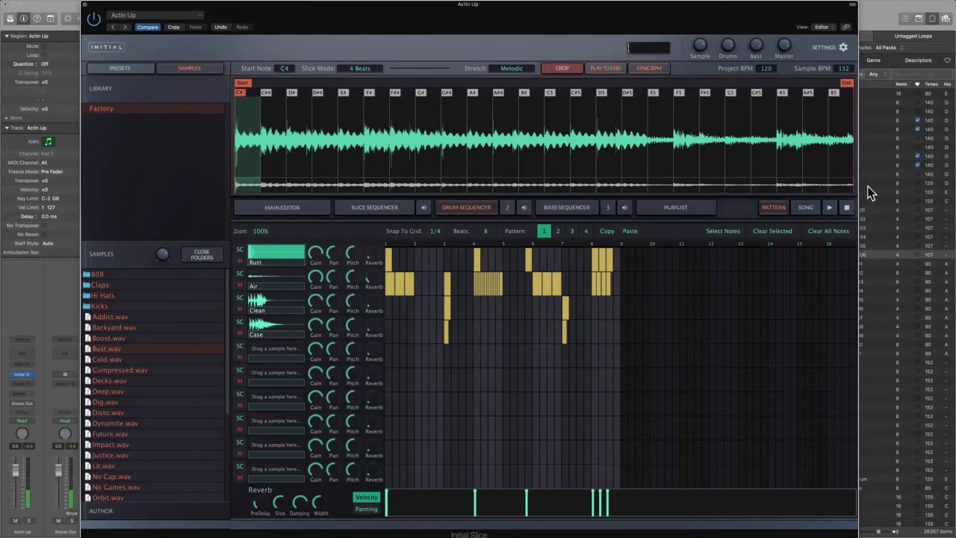
Play the drum pattern and add a Bust kick on beat 6.
click(835, 210)
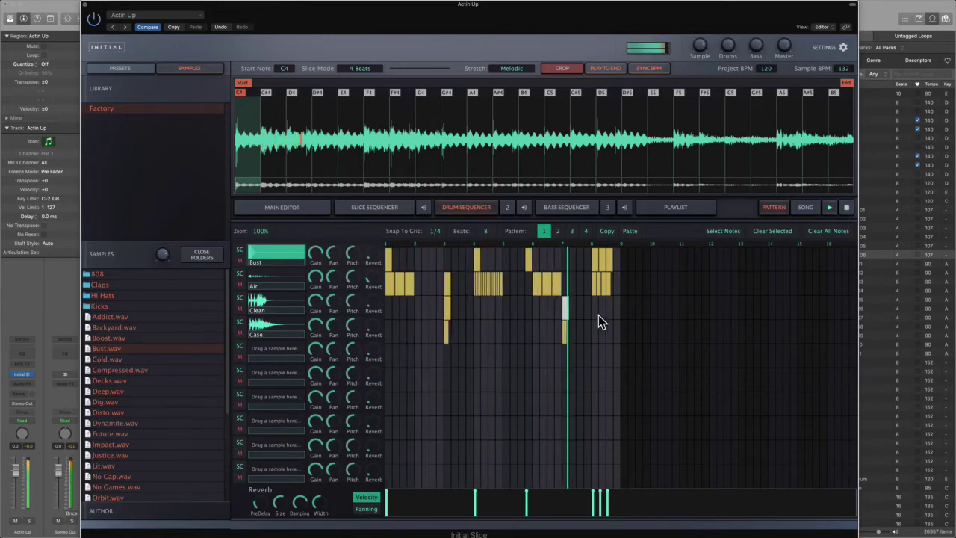
click(537, 258)
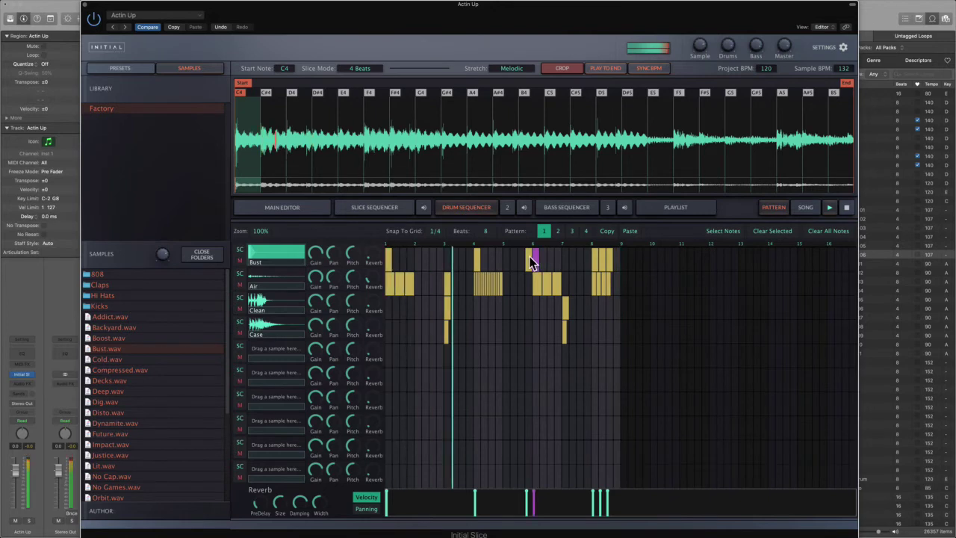
Remove the extra Bust kick just before beat 6 and add another Bust kick at beat 7.5.
click(528, 258)
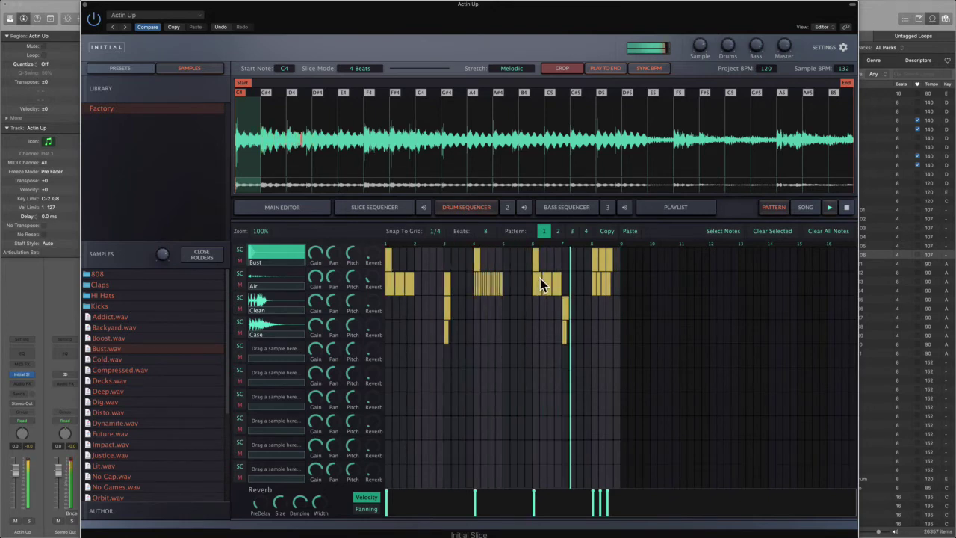
click(579, 260)
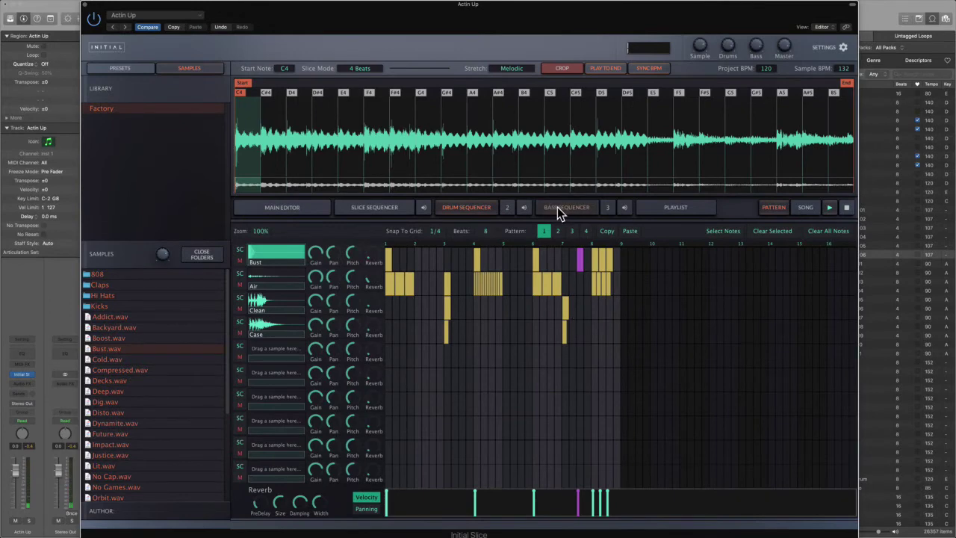
Look at the slice sequencer, return to the drum sequencer, and switch to the bass sequencer.
click(378, 208)
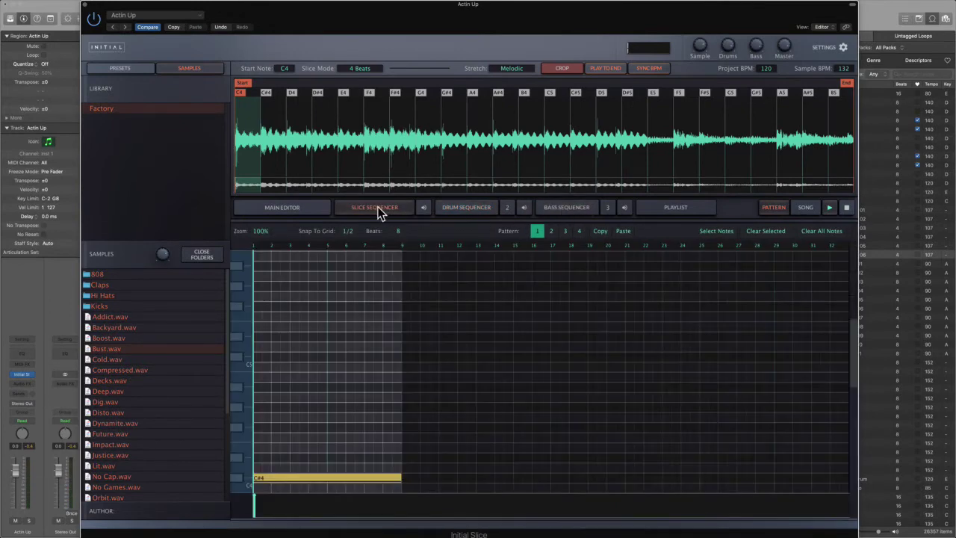
click(469, 208)
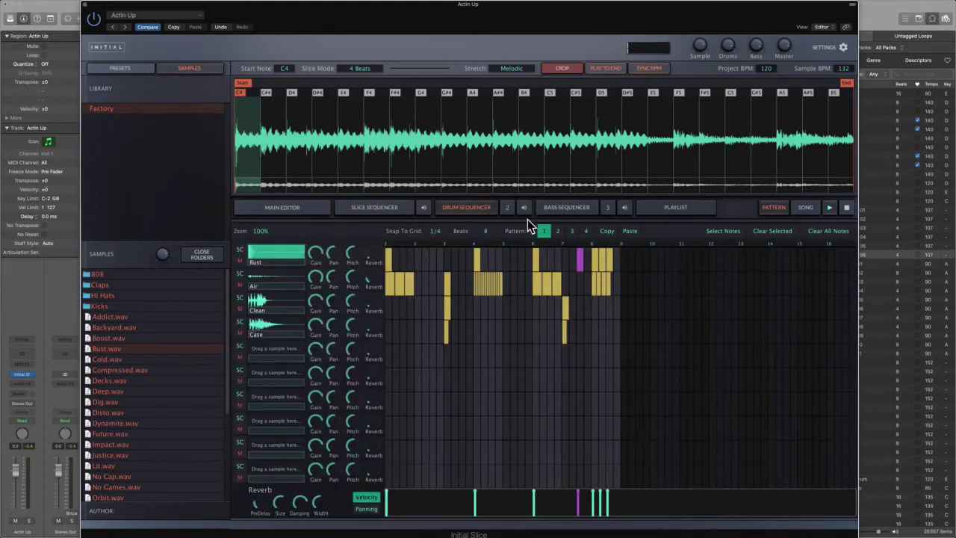
click(565, 212)
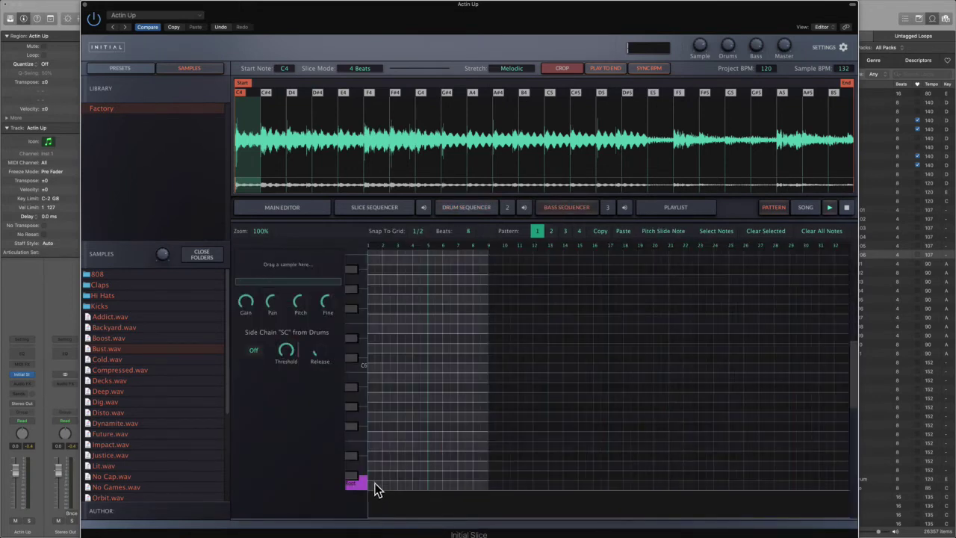
Load Bounce.wav from the 808 samples as the bass sound and draw a four-beat C5 note at beat 1.
click(104, 274)
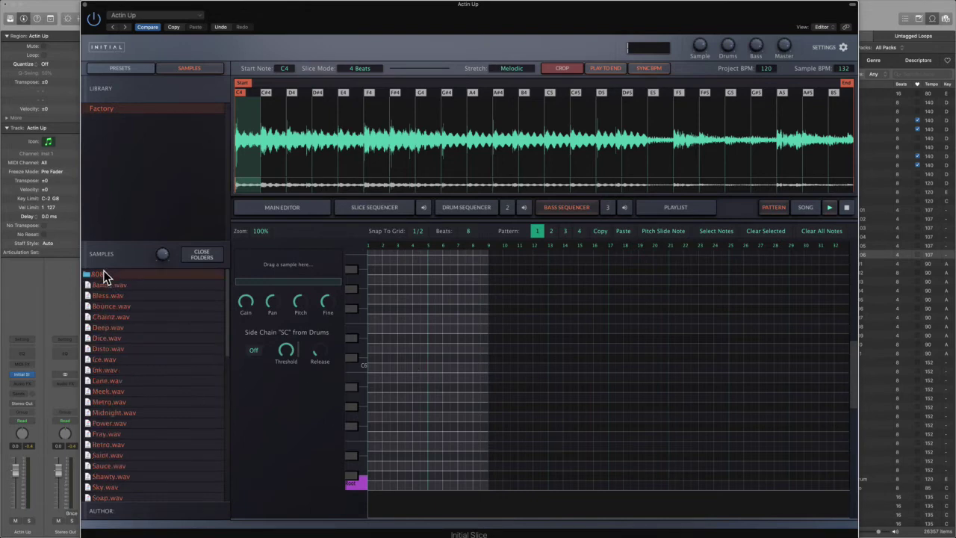
click(112, 285)
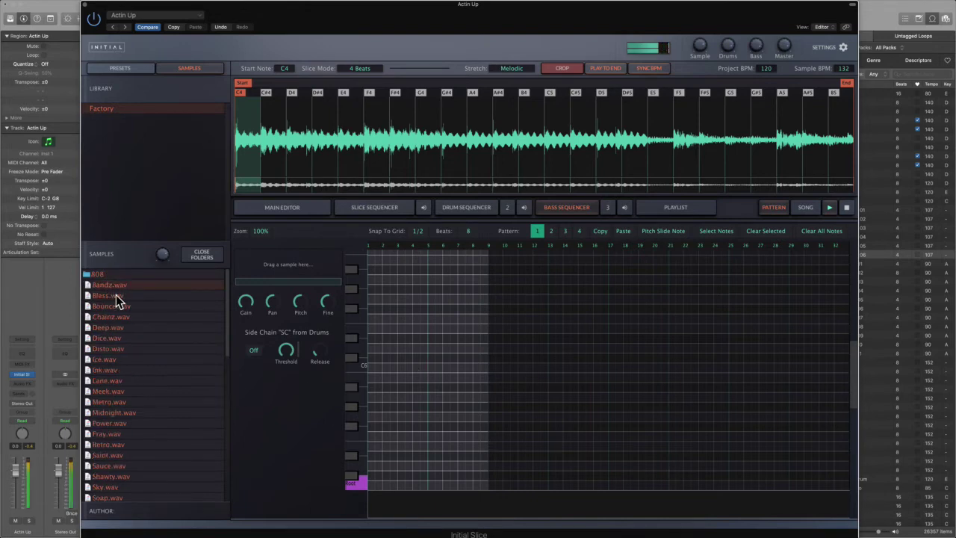
click(121, 307)
drag(120, 308, 287, 271)
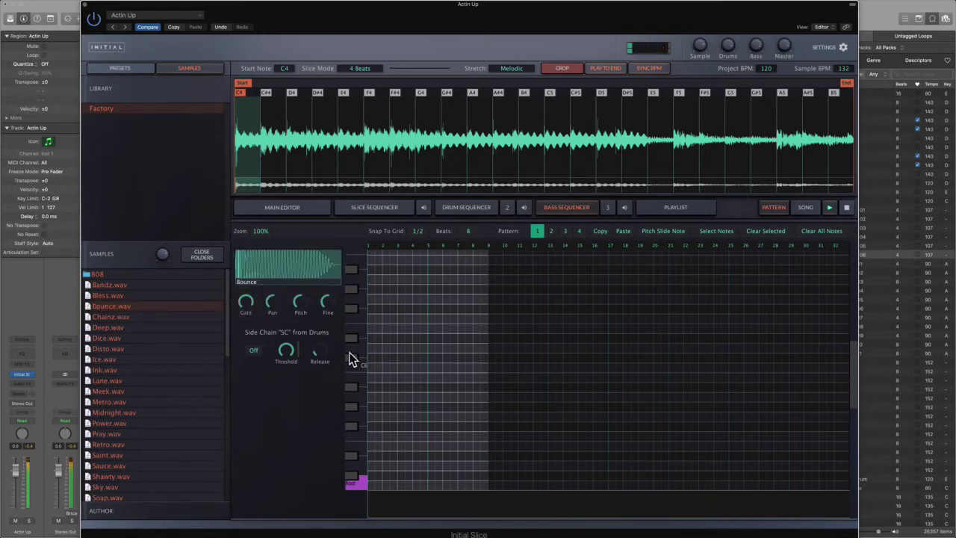
click(373, 485)
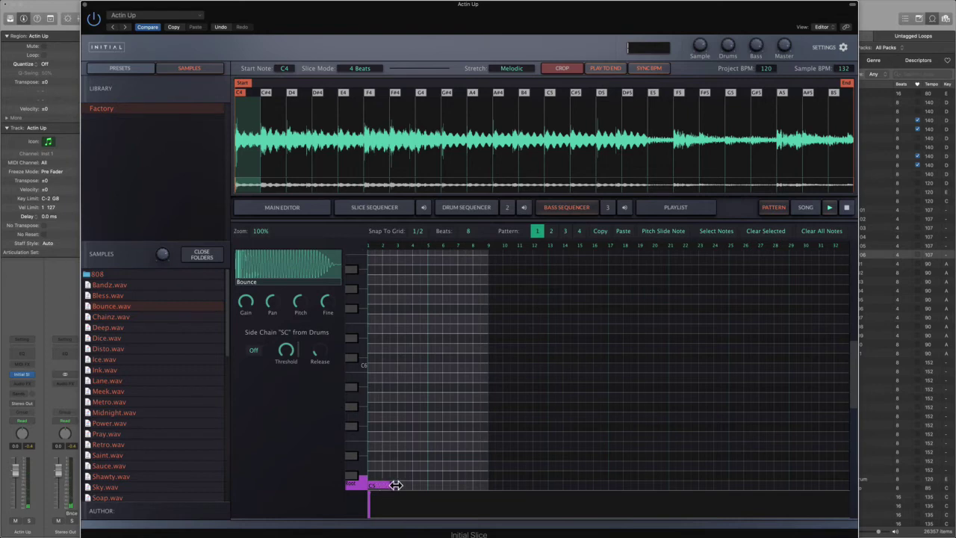
drag(396, 484, 419, 485)
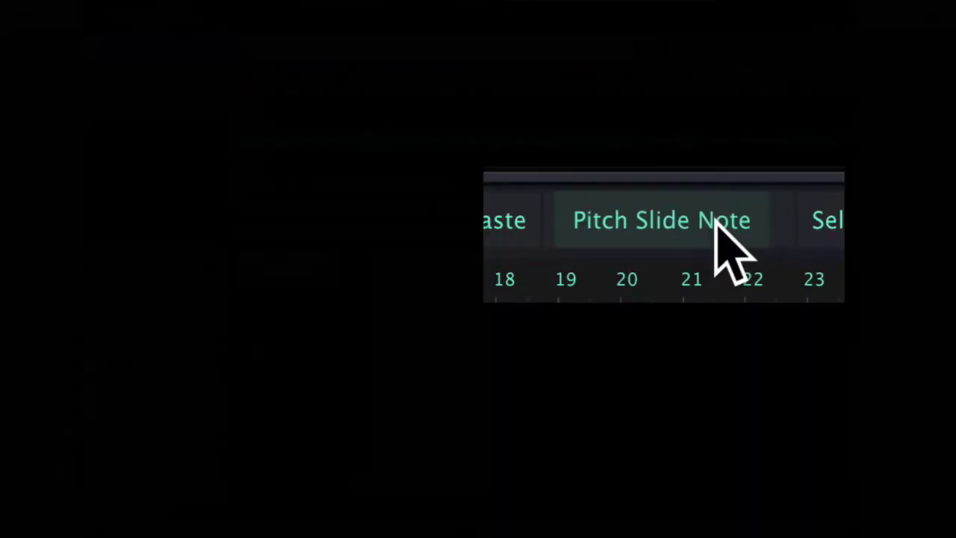
Replace the bass sample with Disto.wav and add a four-beat C4 pitch slide note at beat 1.
click(659, 234)
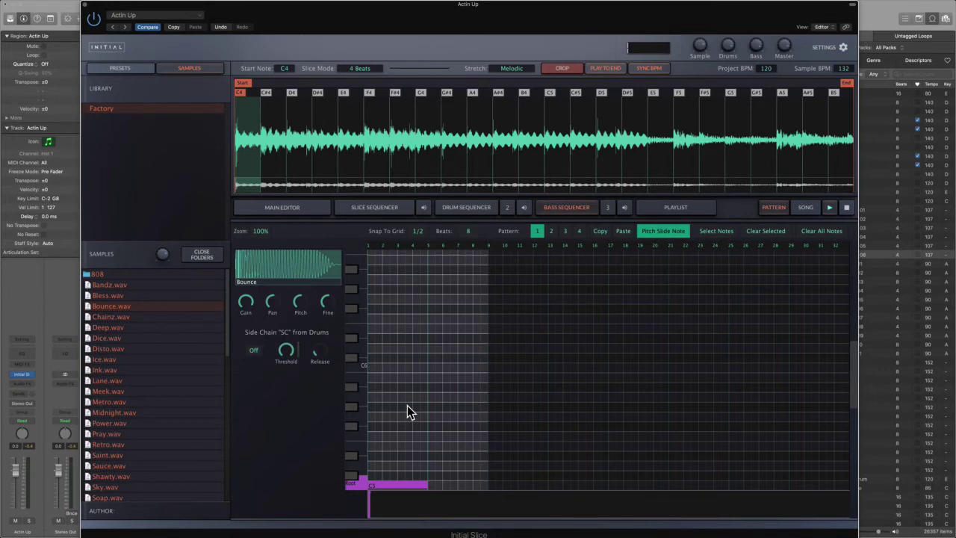
click(830, 208)
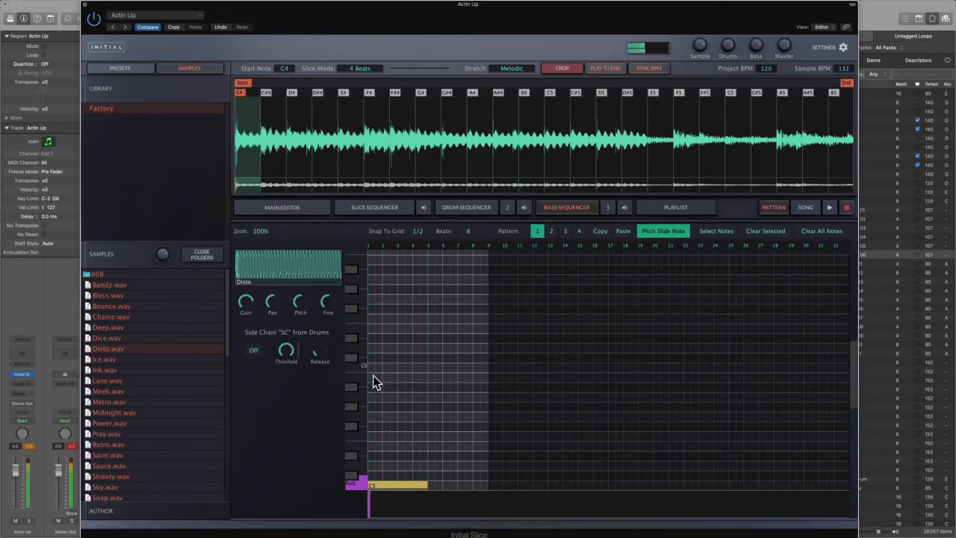
scroll(446, 414, down, 5)
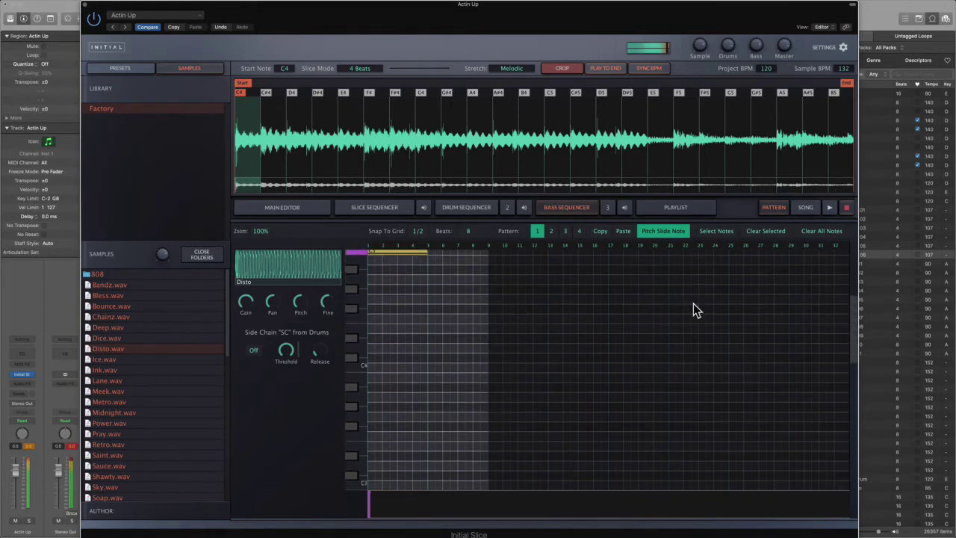
click(846, 208)
scroll(376, 394, up, 3)
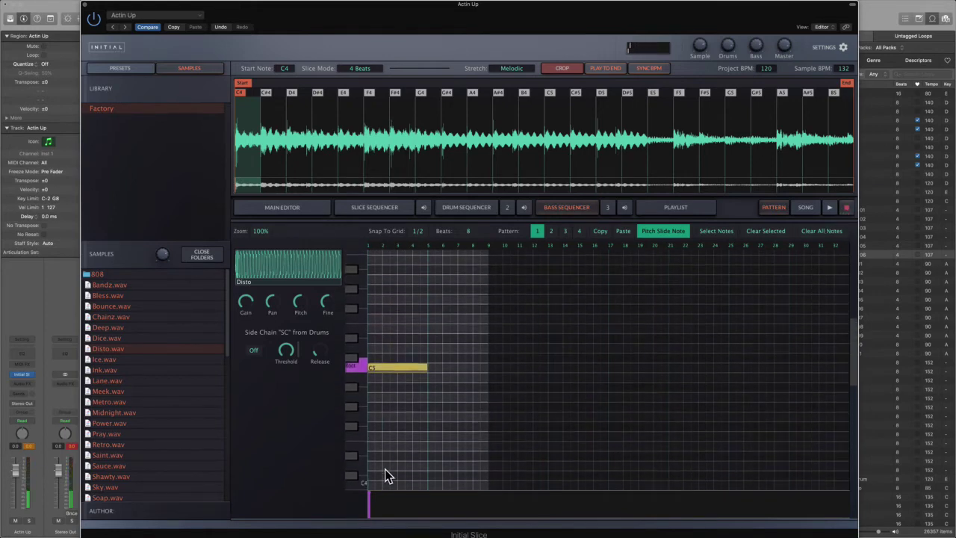
scroll(386, 473, down, 3)
click(373, 427)
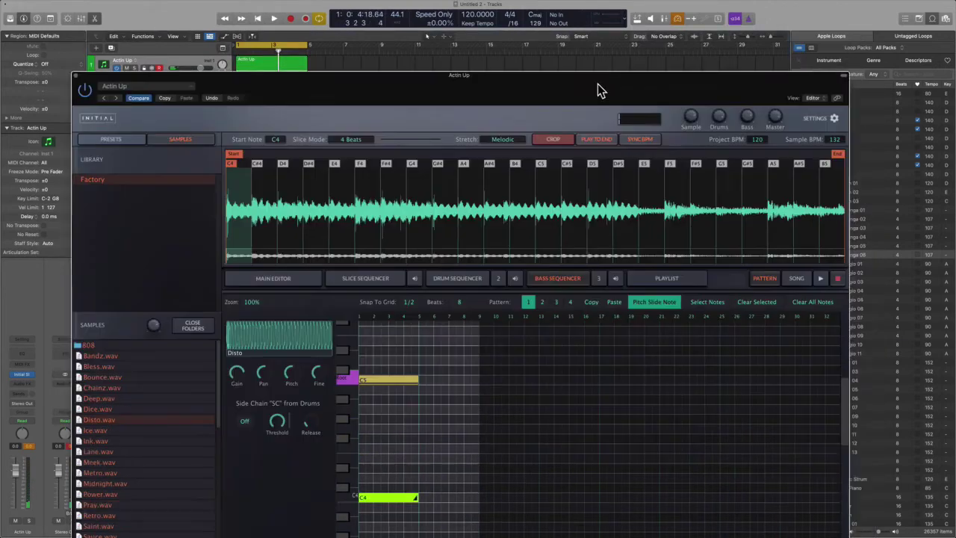
Move the plug-in window up and play the bass pattern to hear the pitch slide, then stop it.
drag(597, 84, 595, 20)
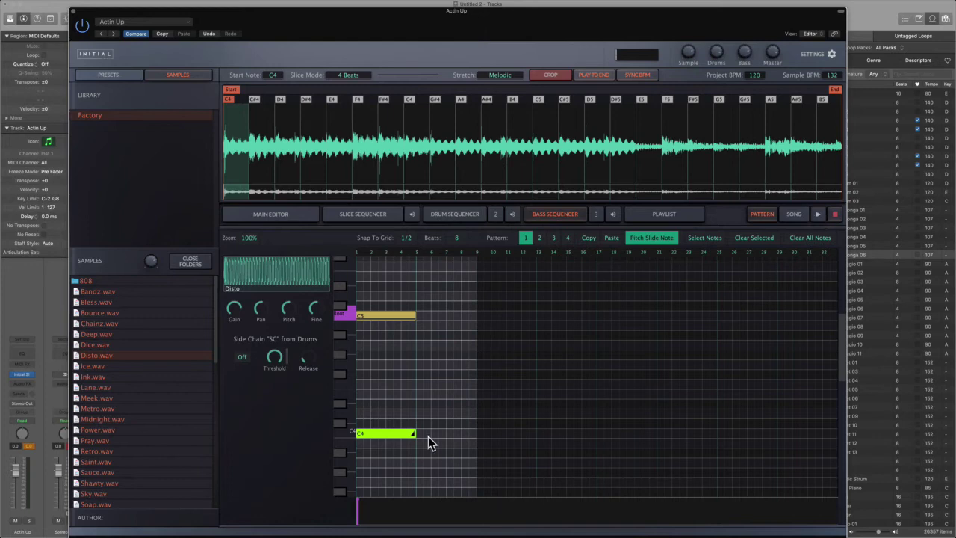
click(816, 215)
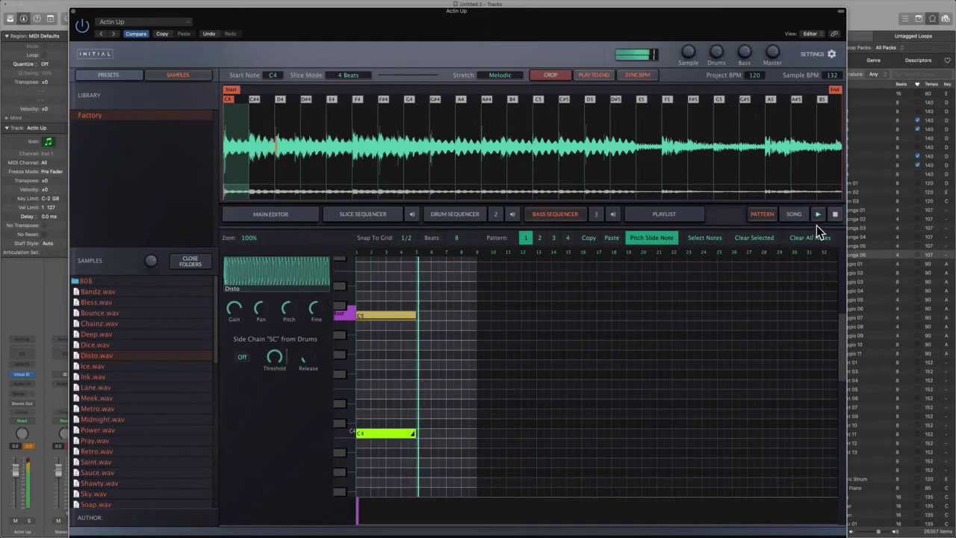
click(828, 216)
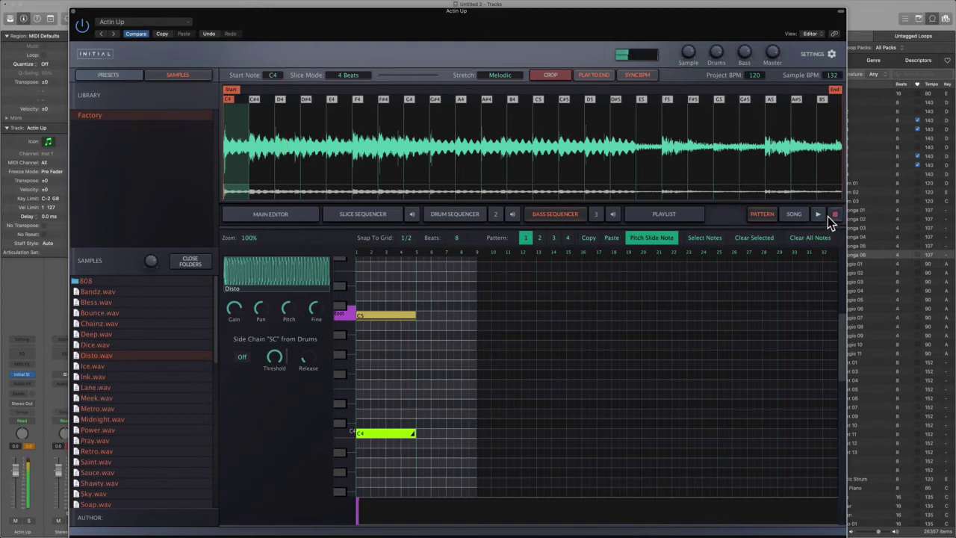
click(421, 297)
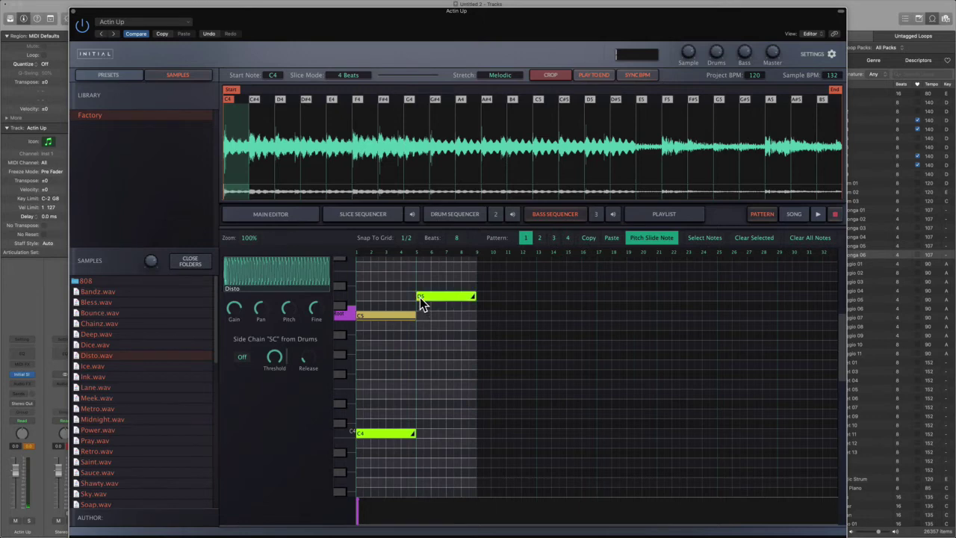
drag(470, 296, 440, 298)
click(436, 289)
scroll(448, 306, up, 5)
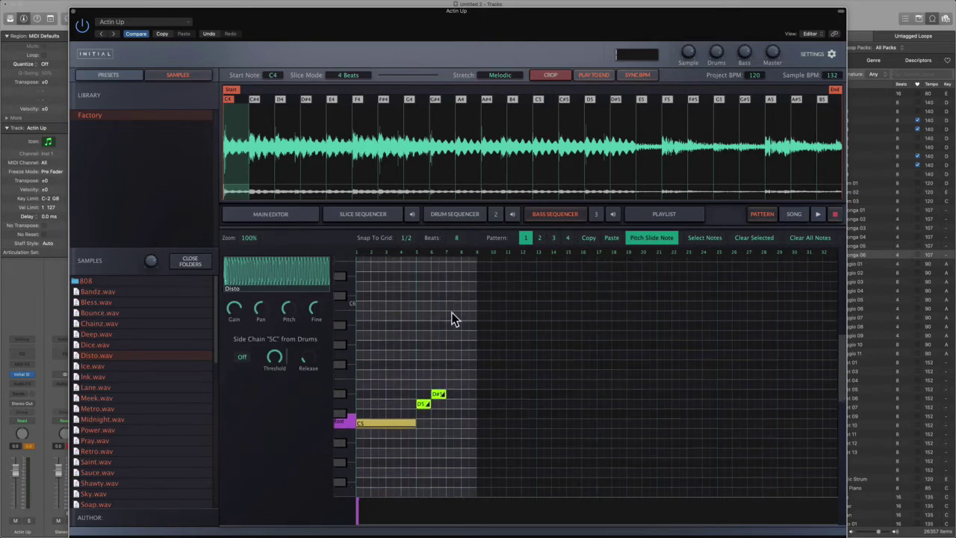
scroll(452, 321, down, 5)
scroll(451, 341, up, 2)
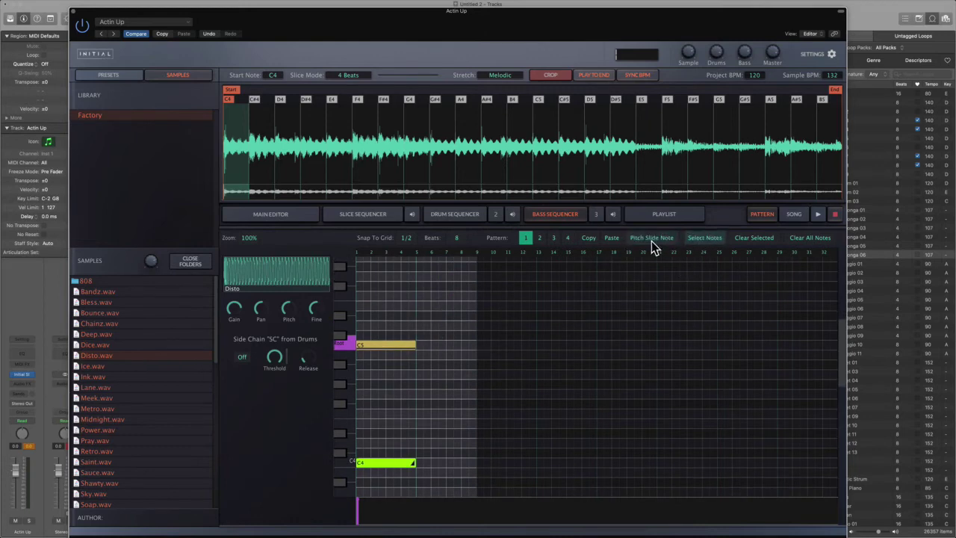
Add a regular one-beat D5 note at beat 5 and a three-beat D#5 note at beat 6, and play the pattern.
click(422, 326)
drag(445, 315, 465, 316)
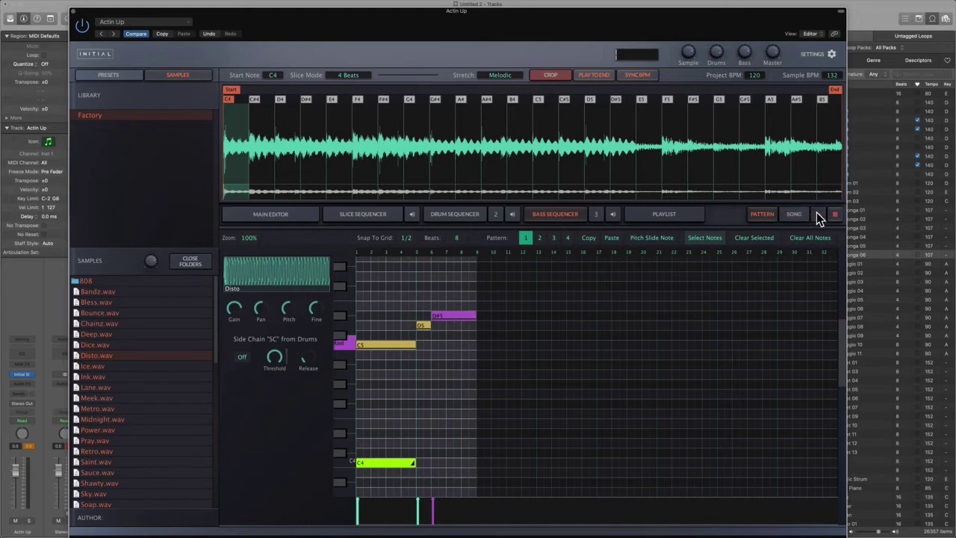
click(817, 214)
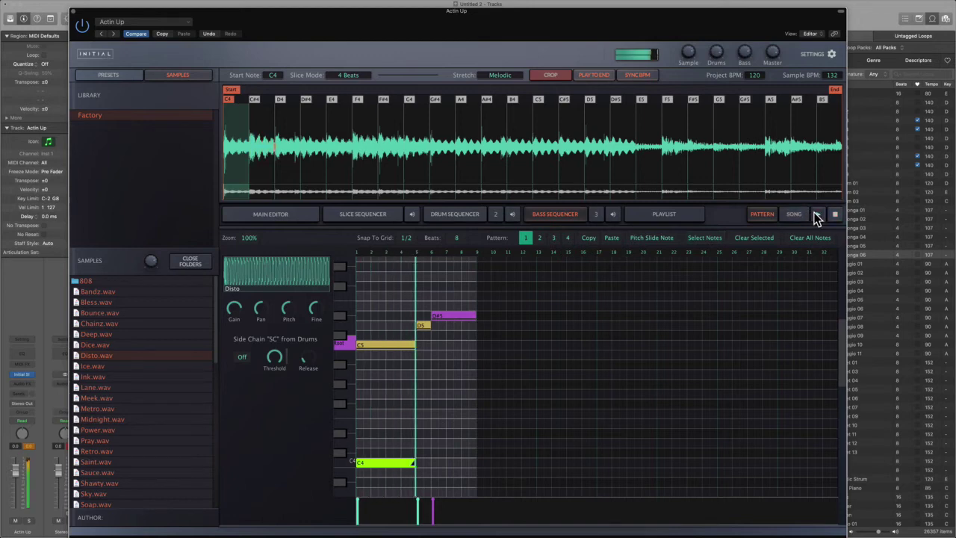
Delete the D5 note and split the long D#5 into two 1.5-beat D#5 notes at beats 6 and 7.5.
right_click(422, 326)
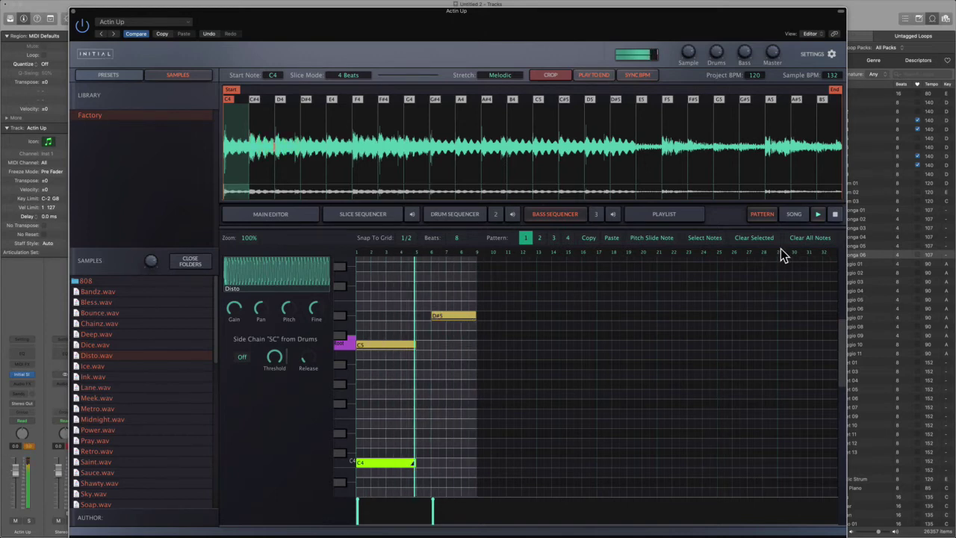
key(space)
click(472, 313)
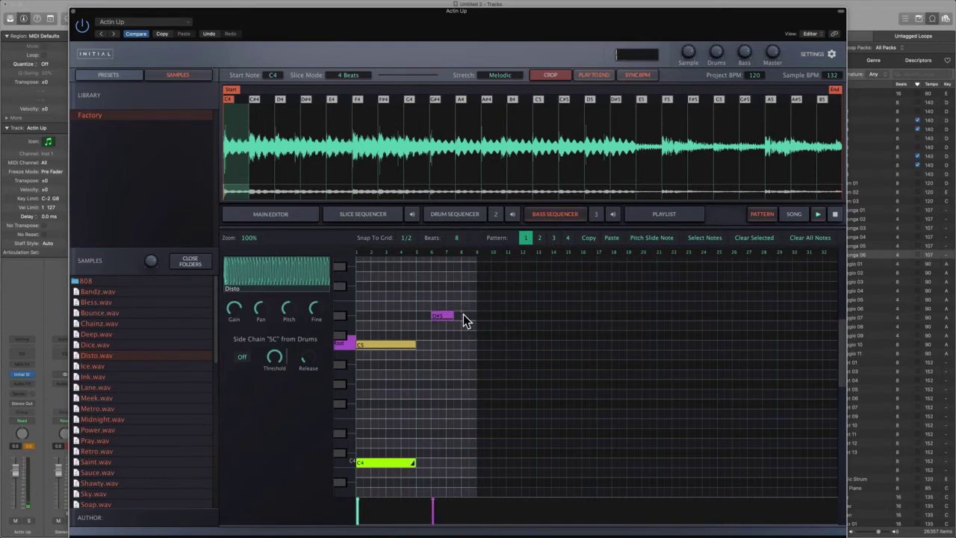
click(459, 315)
Add a 1.5-beat G#5 pitch slide note above the second D#5 note and play back the pattern.
mouse_move(388, 461)
mouse_down()
mouse_move(427, 463)
mouse_move(397, 469)
mouse_up()
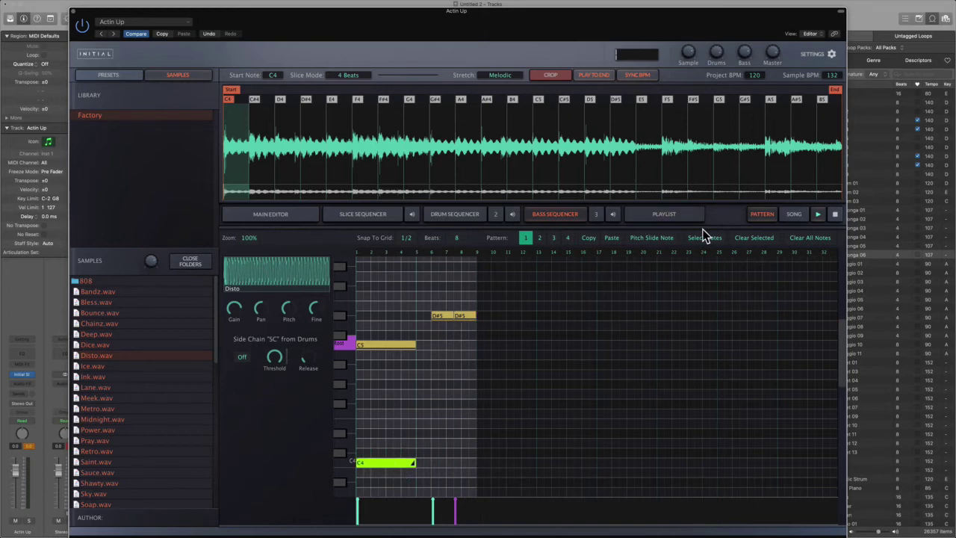
click(651, 237)
click(462, 267)
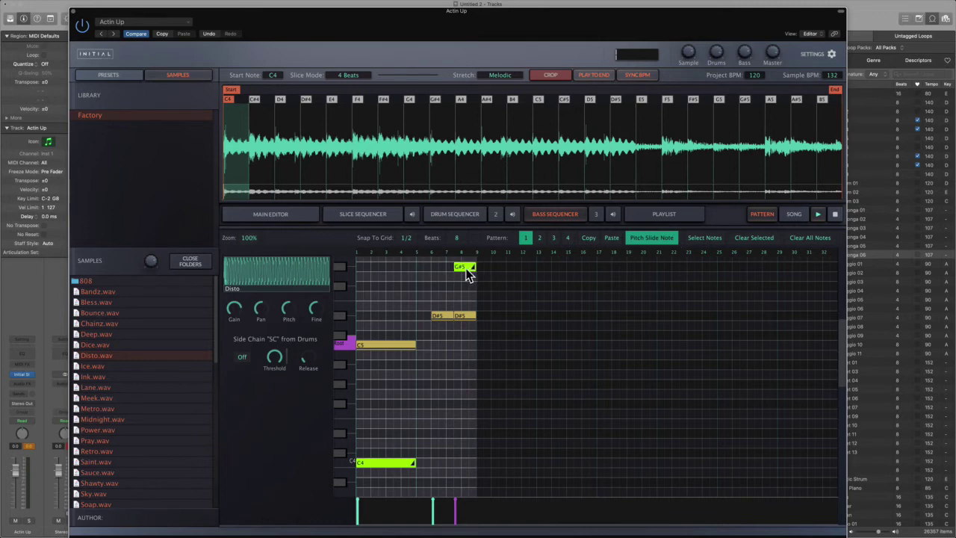
click(816, 215)
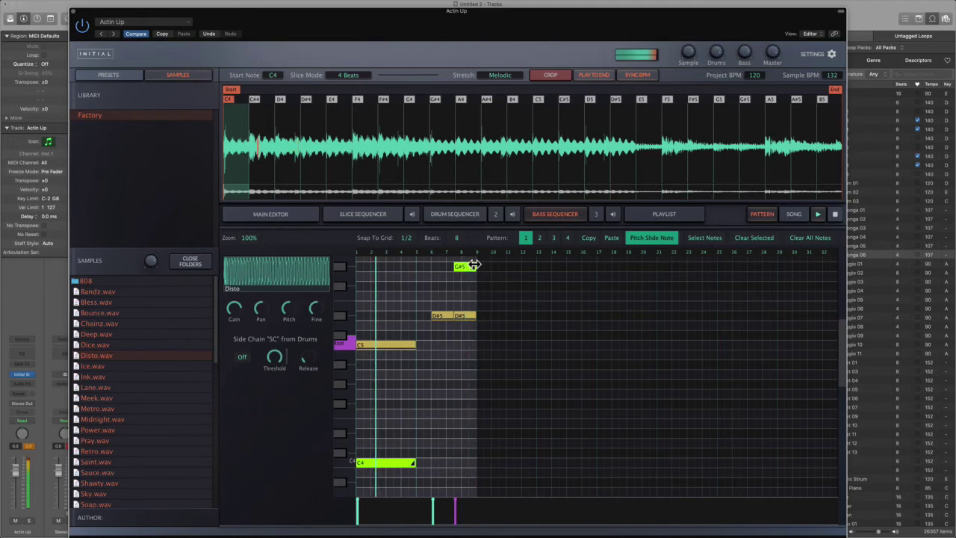
key(space)
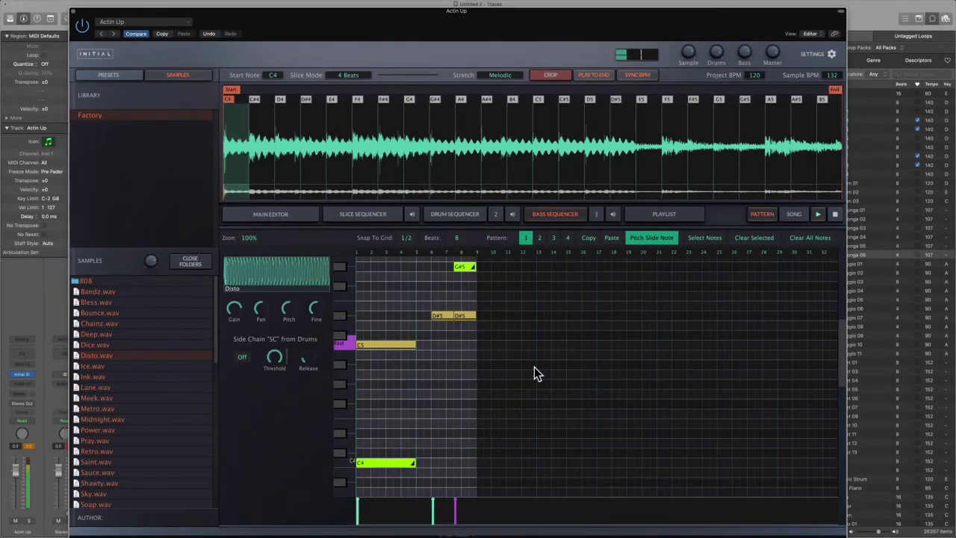
Switch to bass pattern 2, draw a four-beat C5 pitch slide note at beat 1, and play it.
click(541, 240)
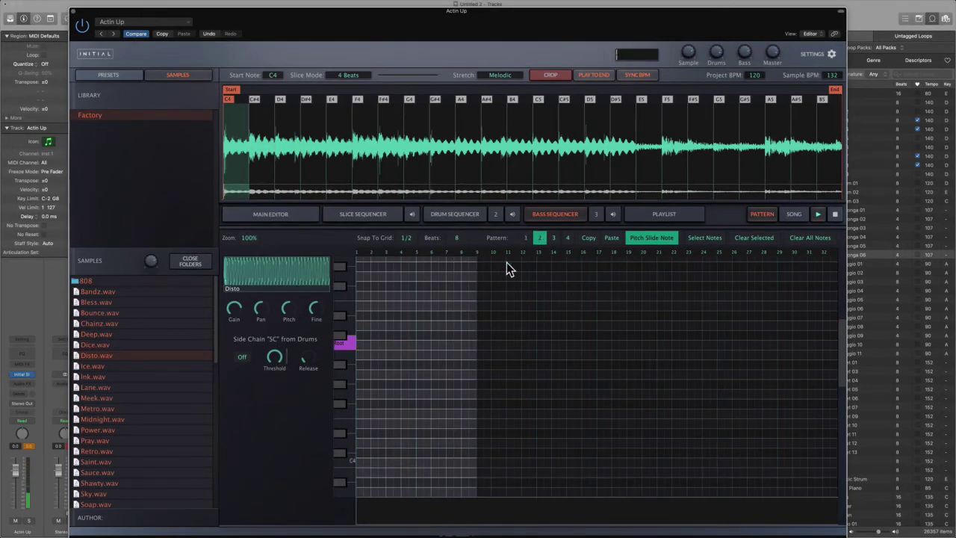
click(364, 347)
drag(376, 344, 415, 344)
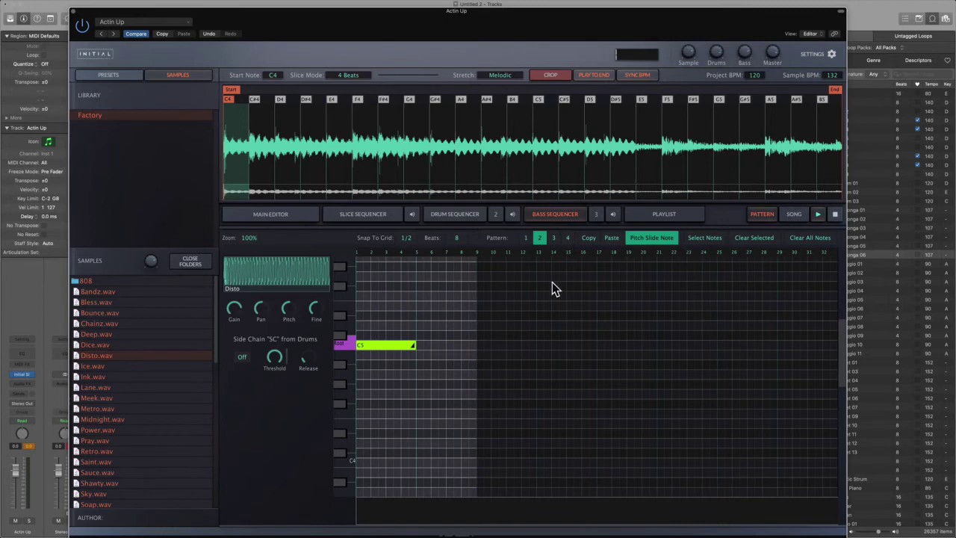
click(818, 215)
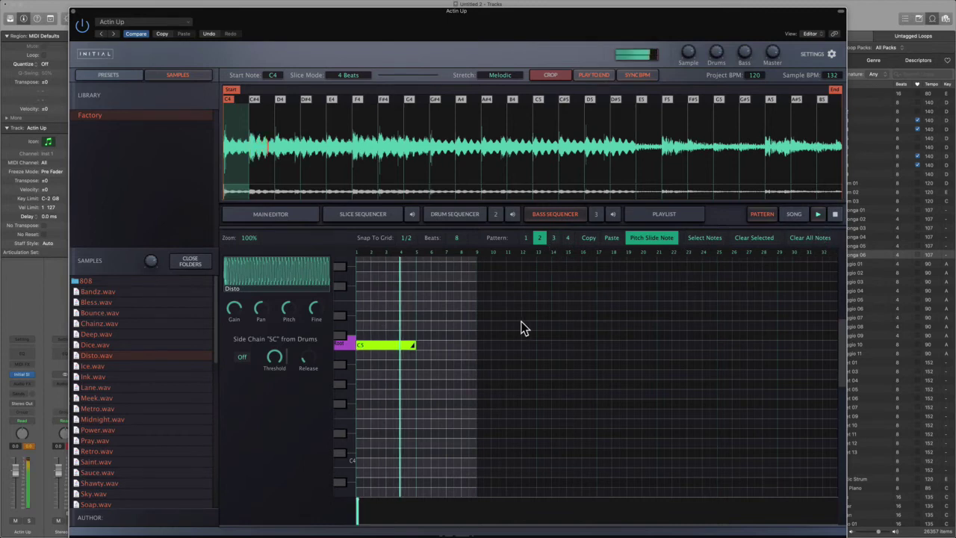
Replace the C5 slide note in pattern 2 with a regular C5 note and shorten it to two beats.
click(665, 241)
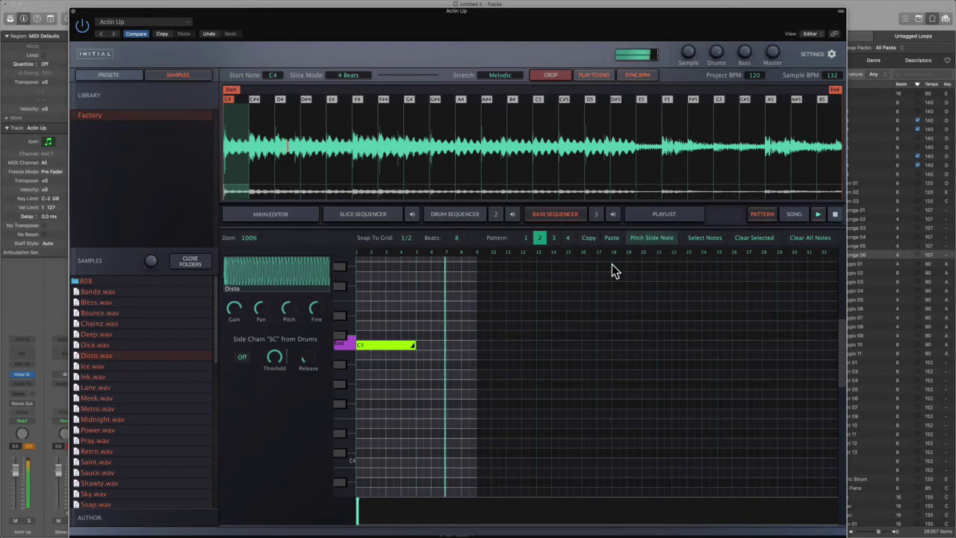
click(384, 345)
click(369, 345)
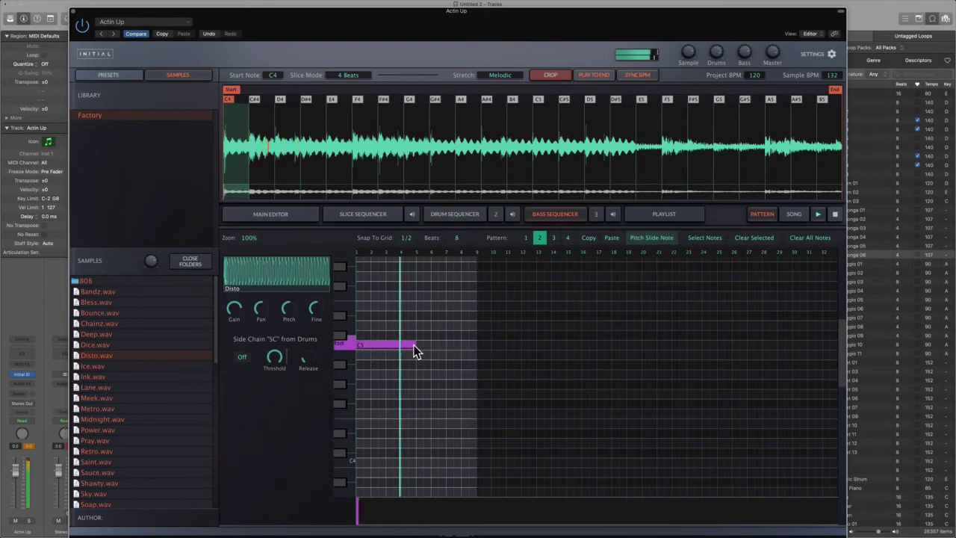
drag(413, 344, 386, 344)
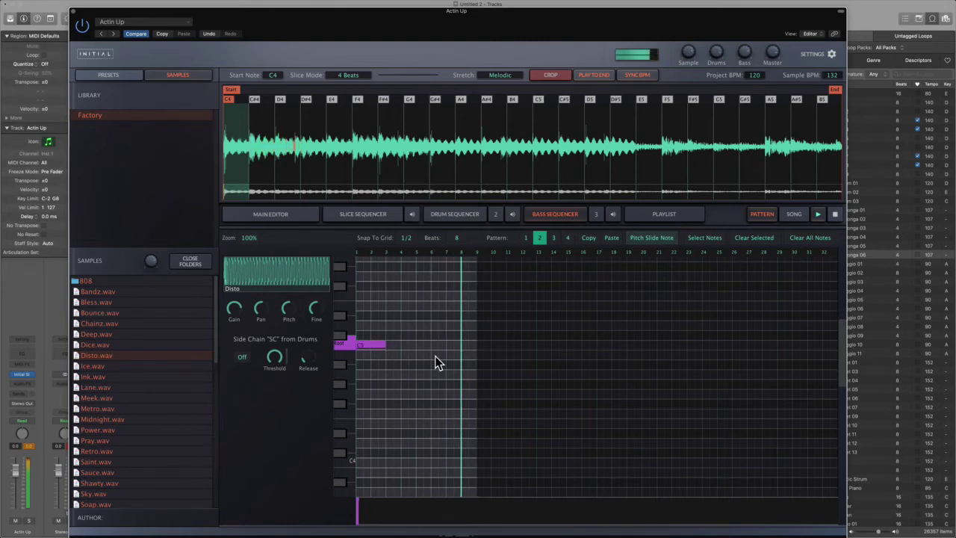
Play back bass pattern 1, audition the bass pattern keys in the main editor, and close the plug-in window.
click(526, 238)
click(818, 214)
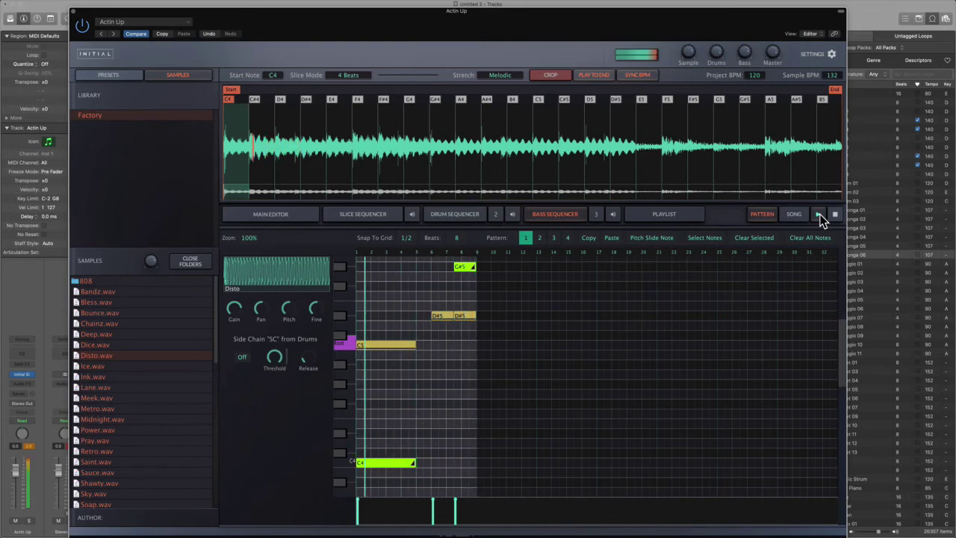
click(834, 216)
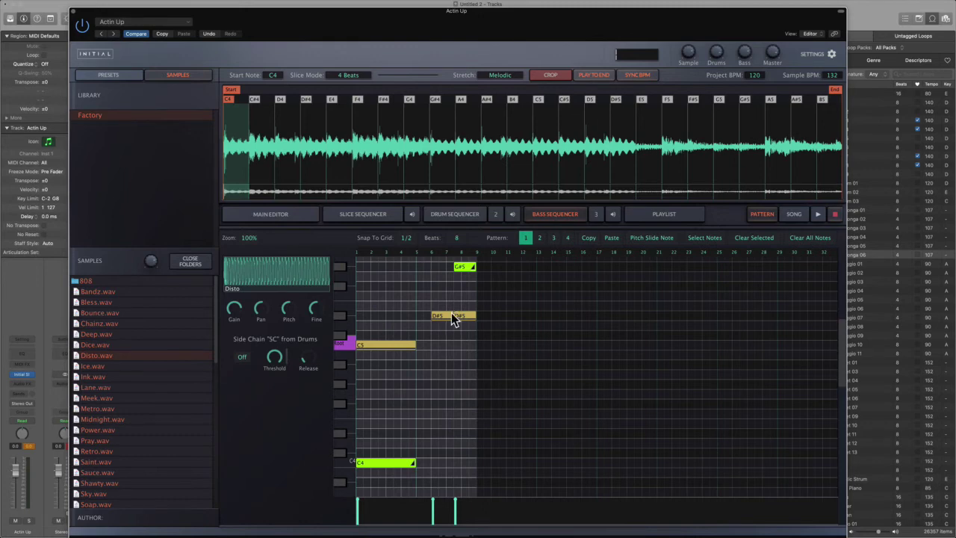
click(304, 219)
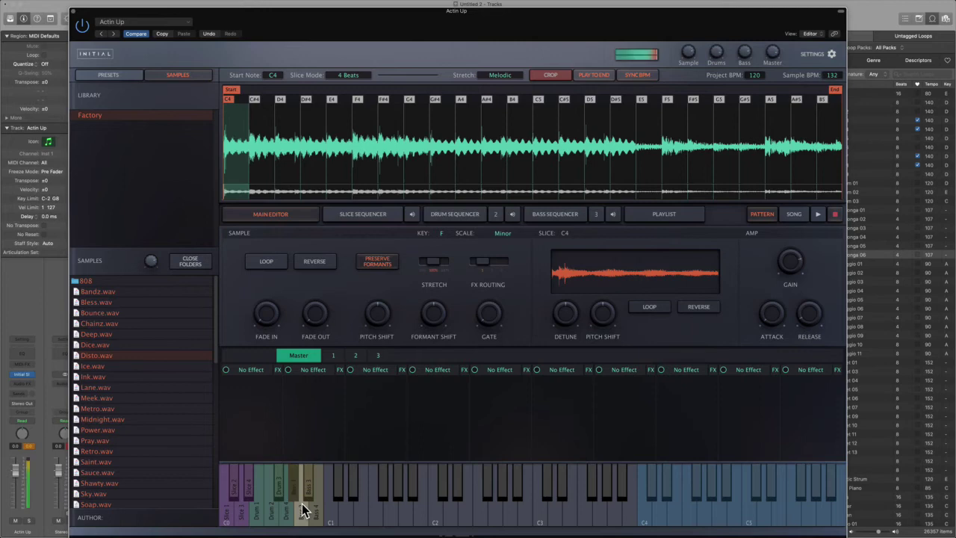
click(74, 11)
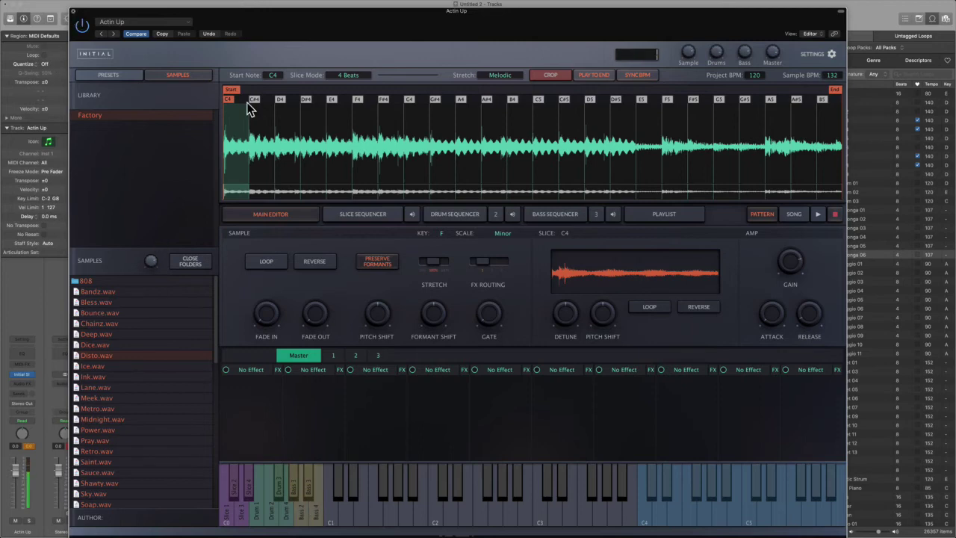
Return the playhead to the start, try quantizing the Actin Up region to 1/16 Note, and undo it.
click(290, 66)
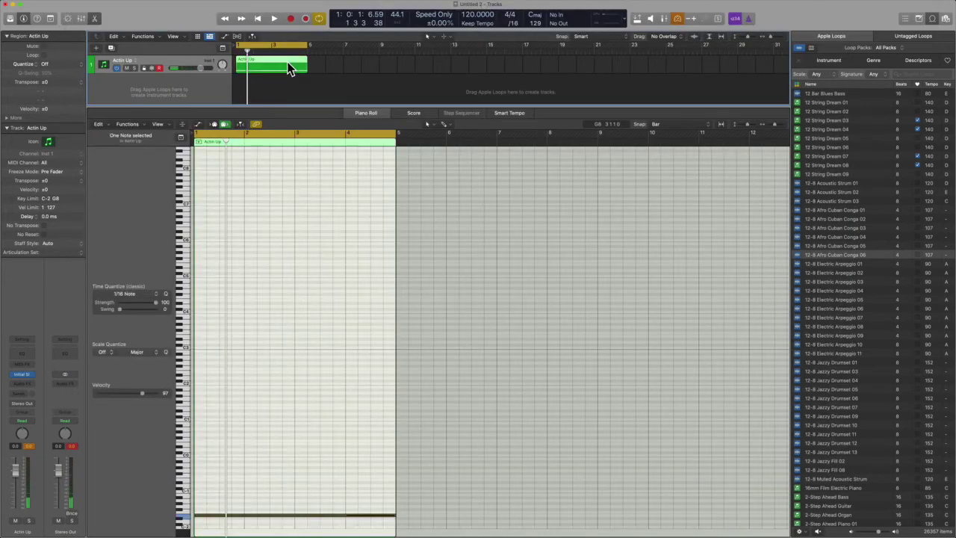
key(Return)
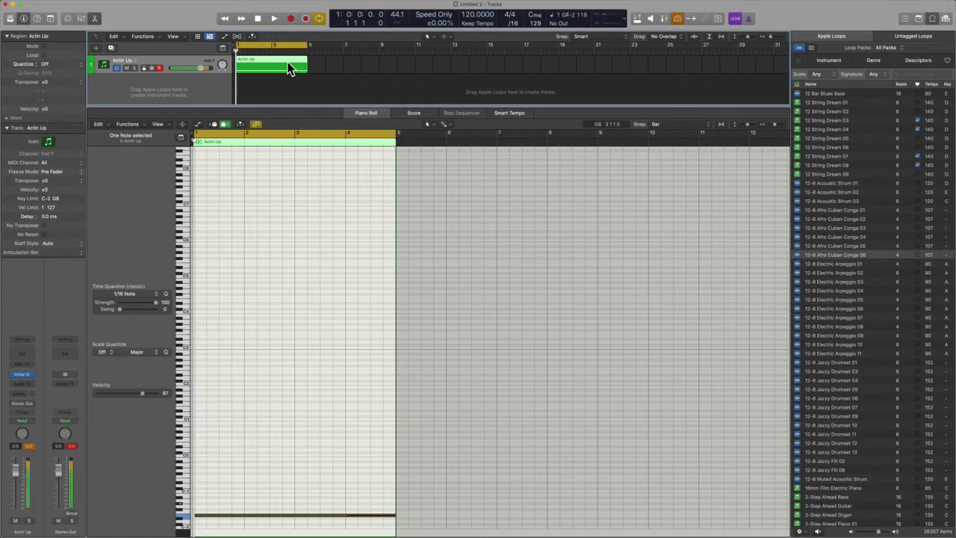
click(65, 63)
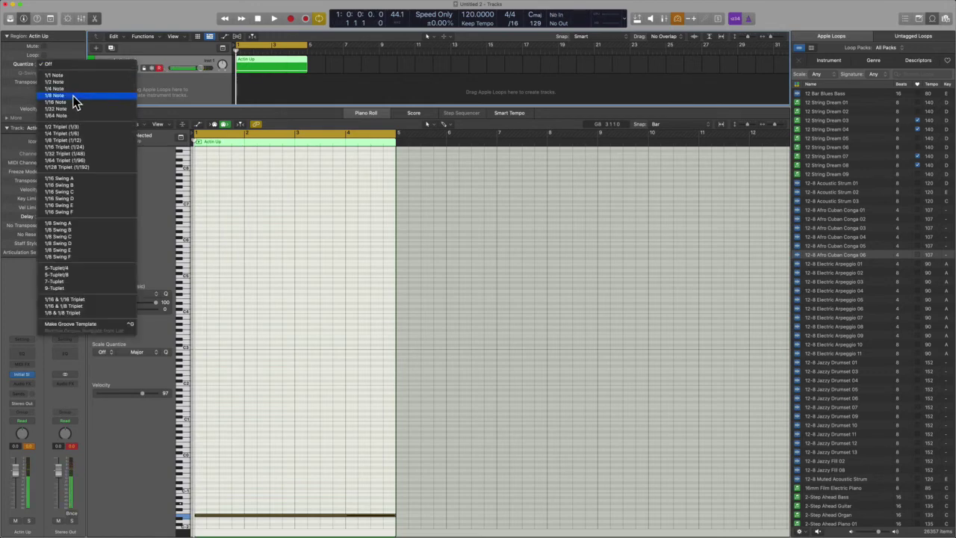
click(75, 103)
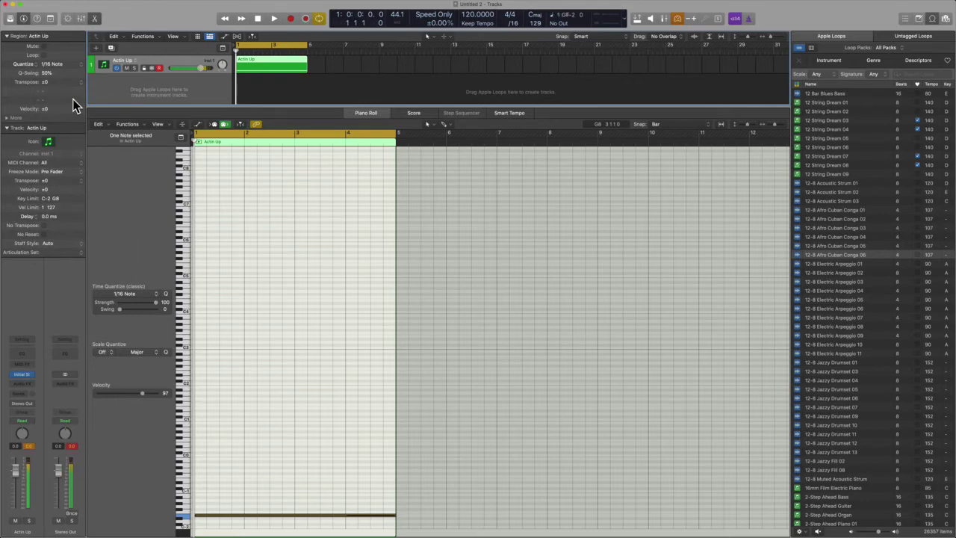
key(super+z)
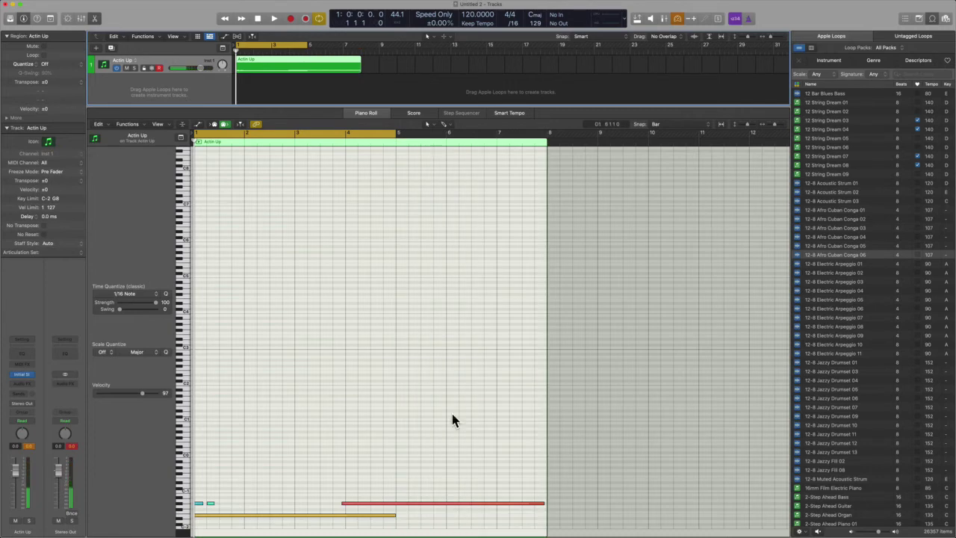
Delete the two short stray notes in bar 1 and move the long upper note to start at bar 1.
drag(277, 473, 200, 508)
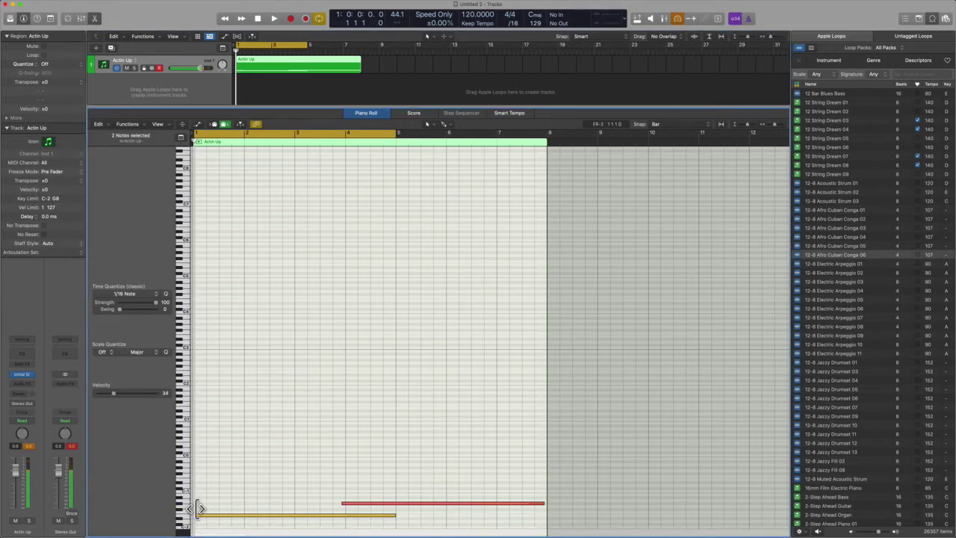
click(454, 503)
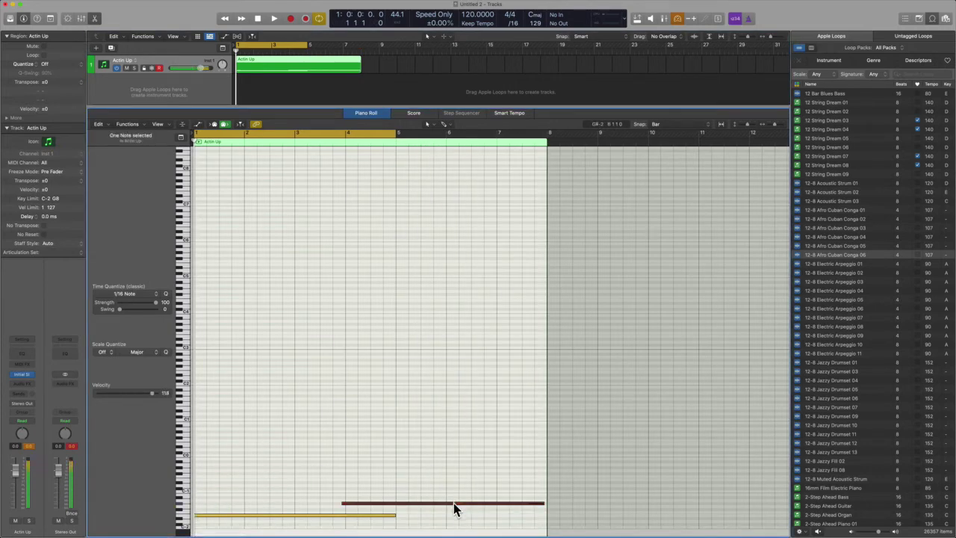
key(semicolon)
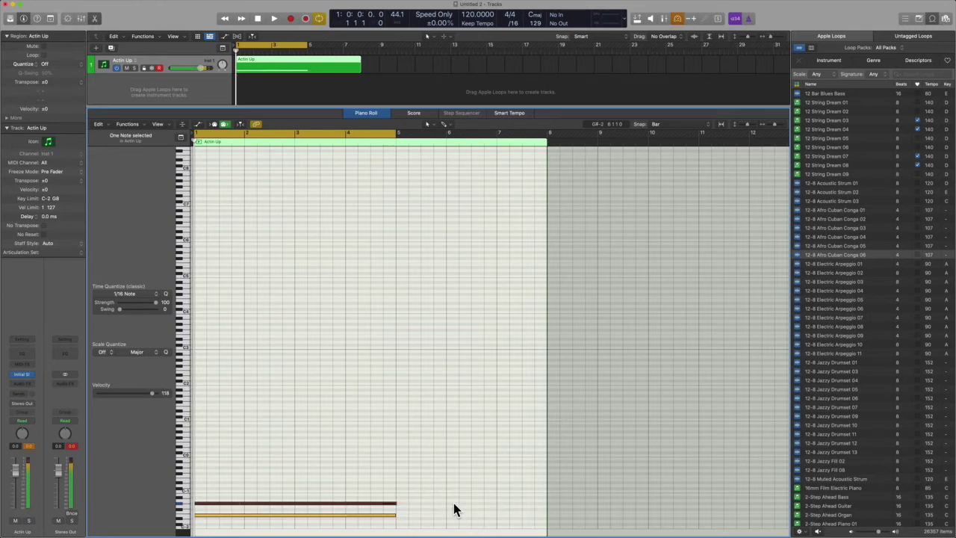
Trim the end of the Actin Up region back to bar 5 and play the region.
drag(410, 480, 375, 527)
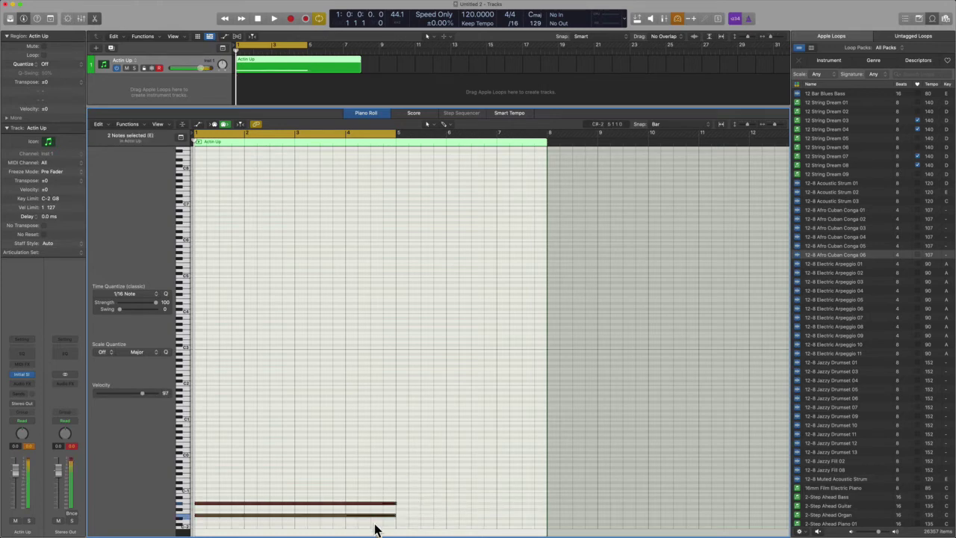
drag(545, 357, 396, 366)
click(338, 380)
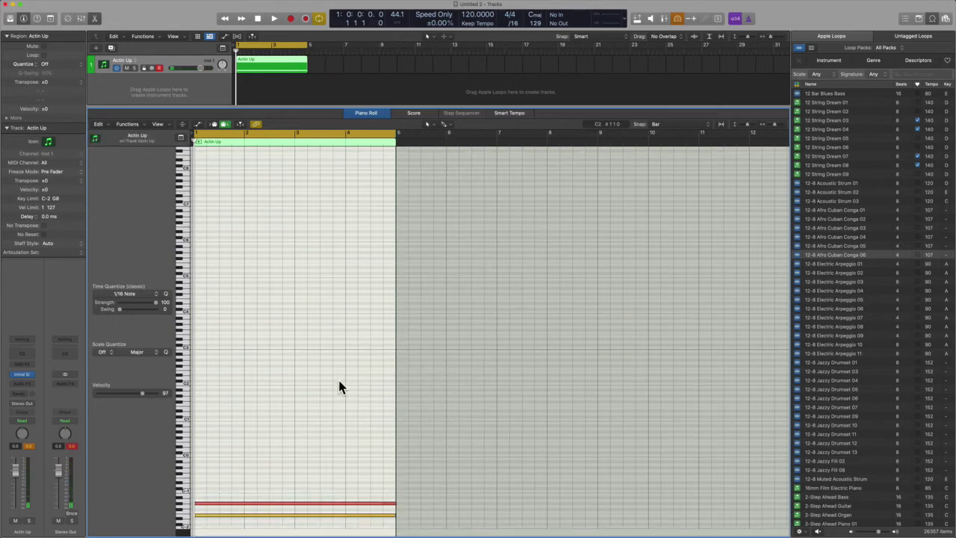
key(space)
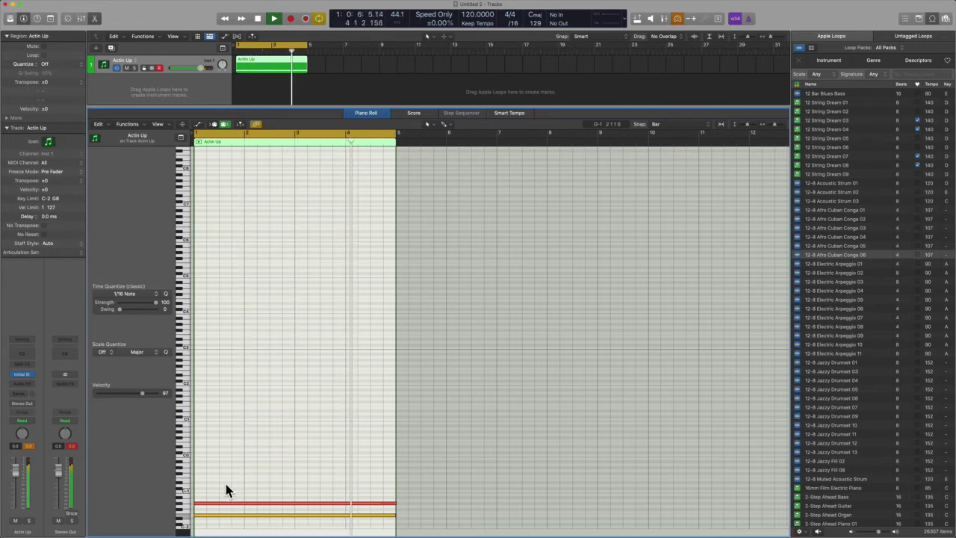
key(space)
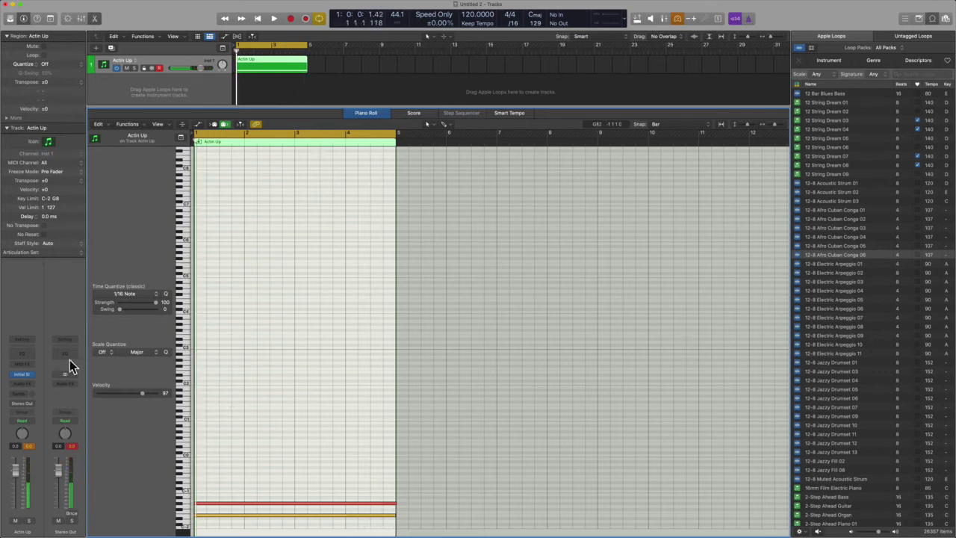
Reopen the Initial Slice window and play pattern 1 in the slice sequencer.
key(v)
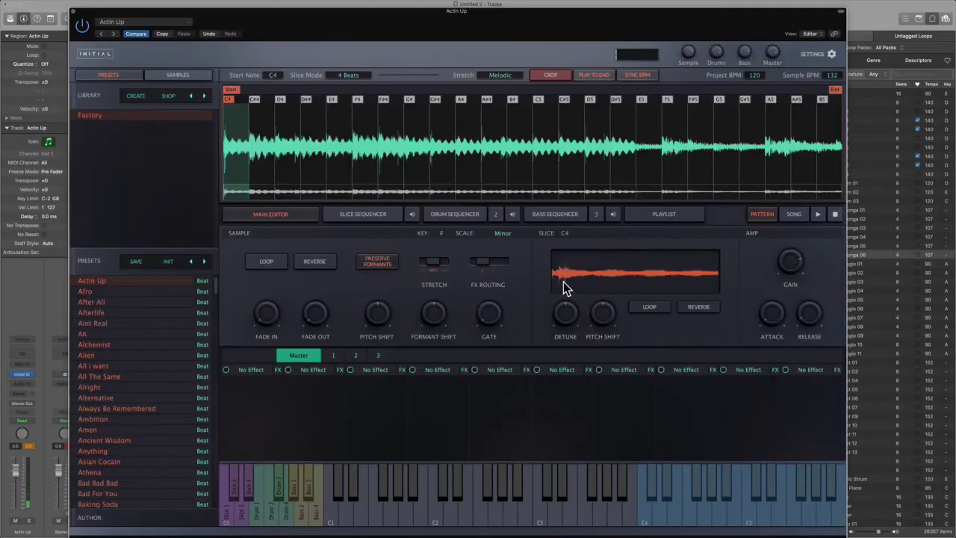
drag(574, 25, 602, 22)
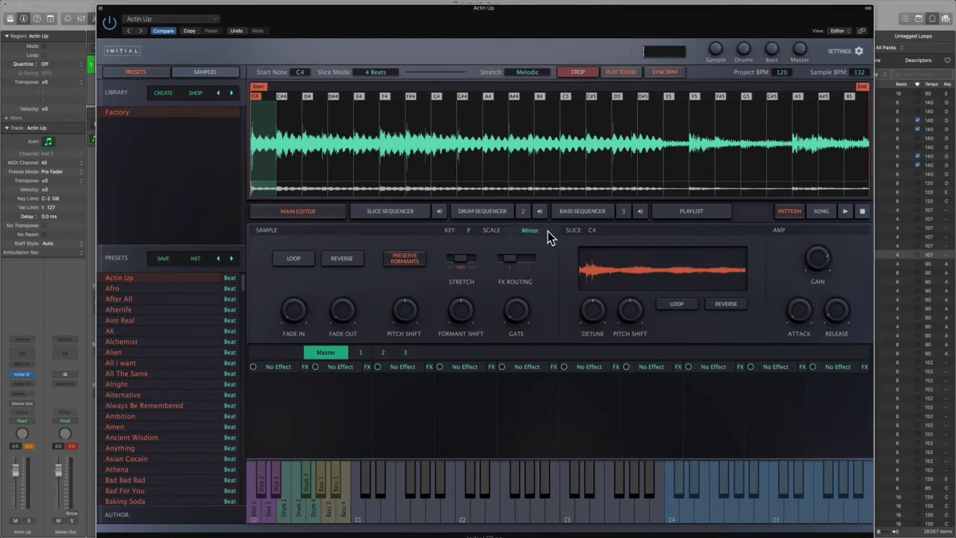
key(v)
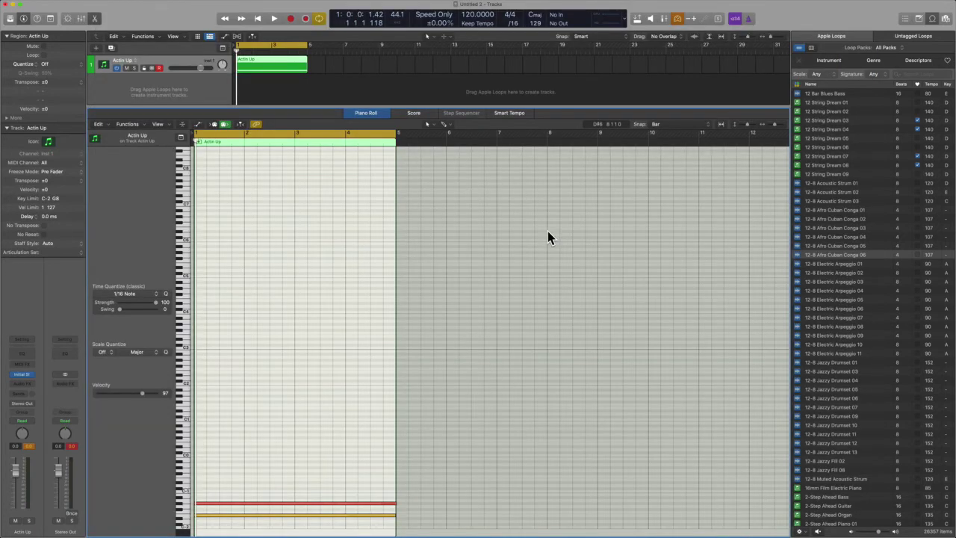
key(v)
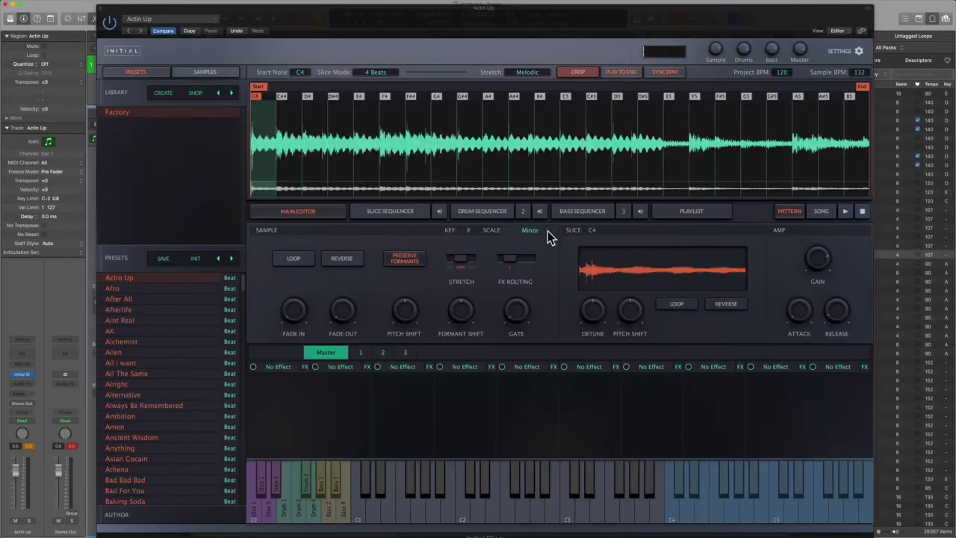
click(388, 211)
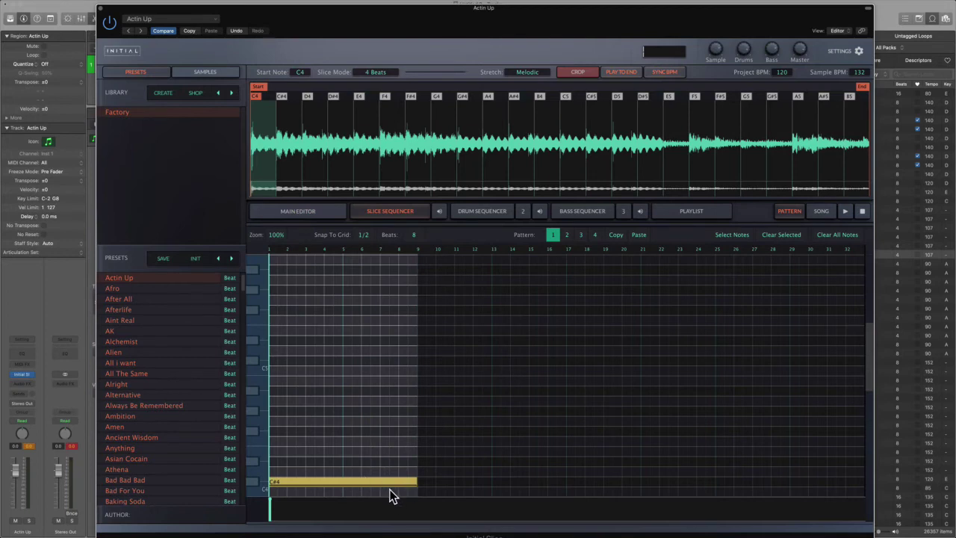
click(845, 212)
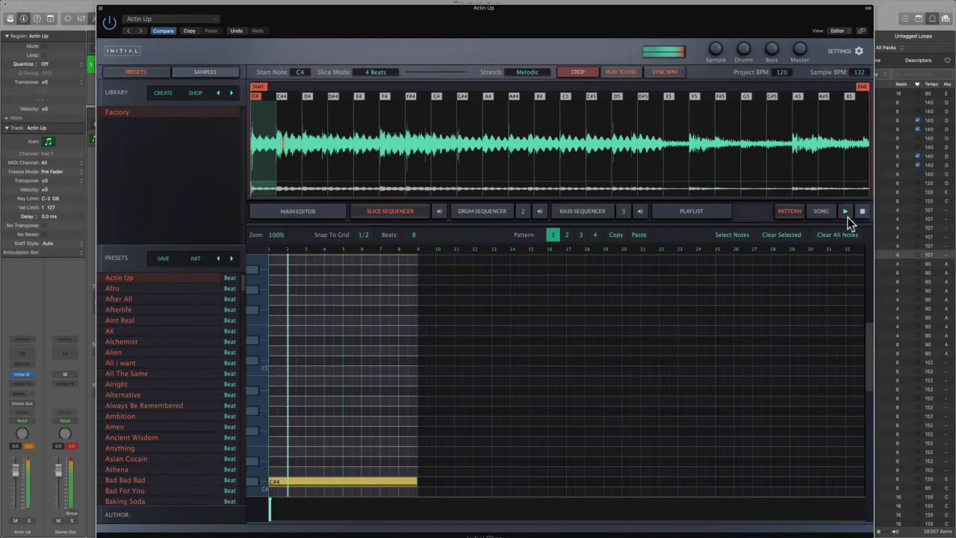
scroll(406, 454, down, 2)
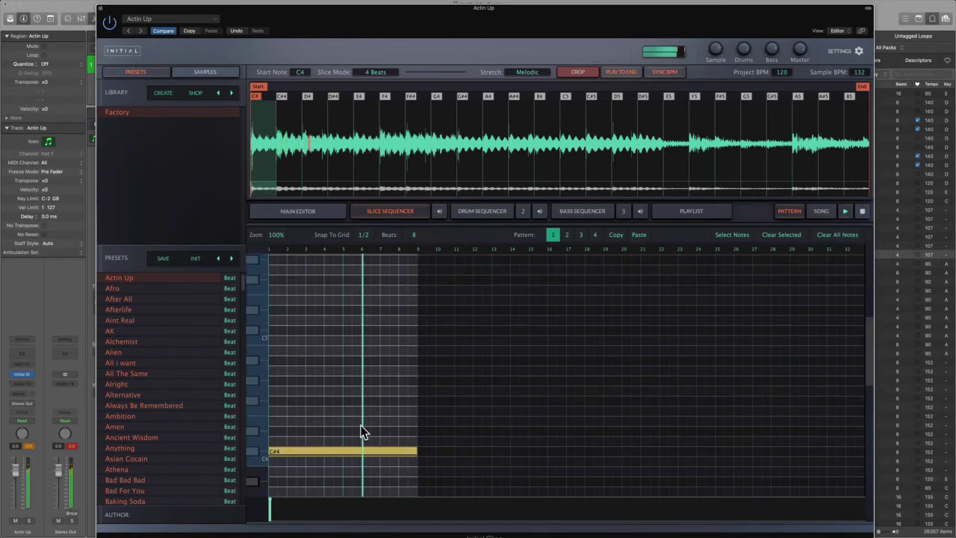
click(862, 211)
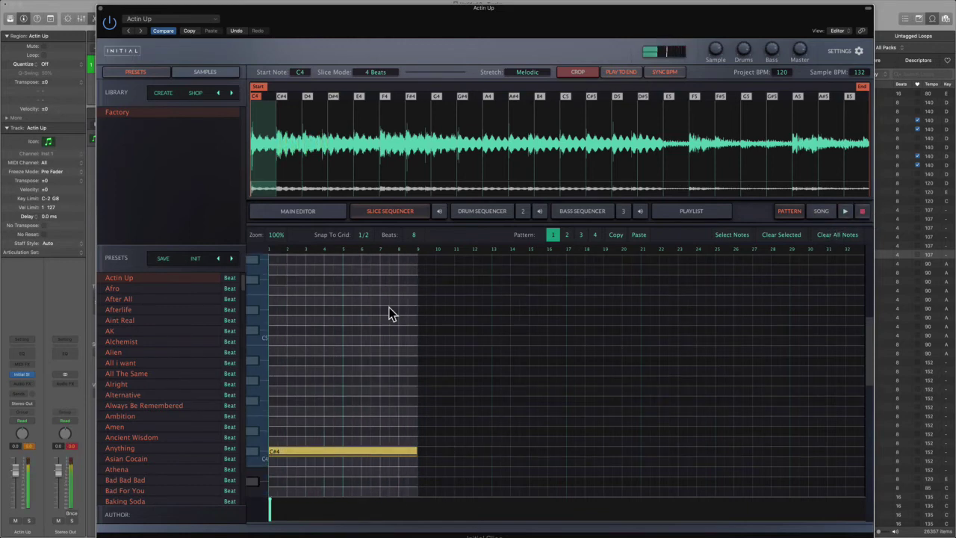
Add a one-beat D4 note at beat 6 and a one-beat D#4 note at beat 7 in slice pattern 1.
click(280, 256)
click(282, 248)
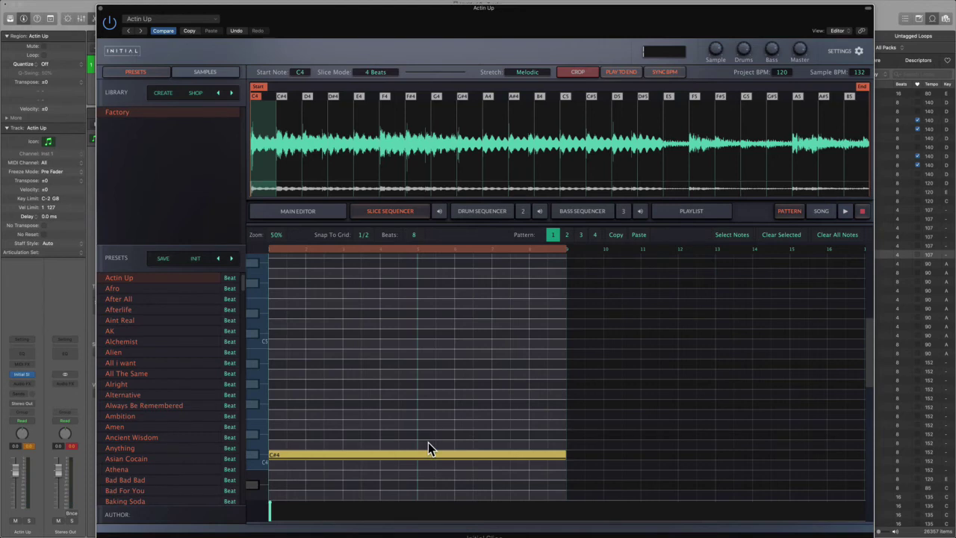
click(459, 445)
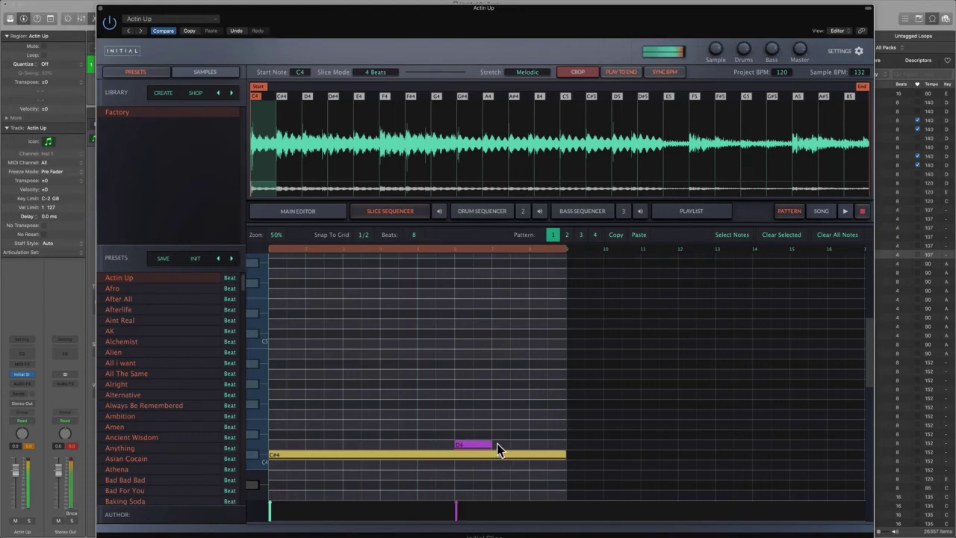
click(510, 435)
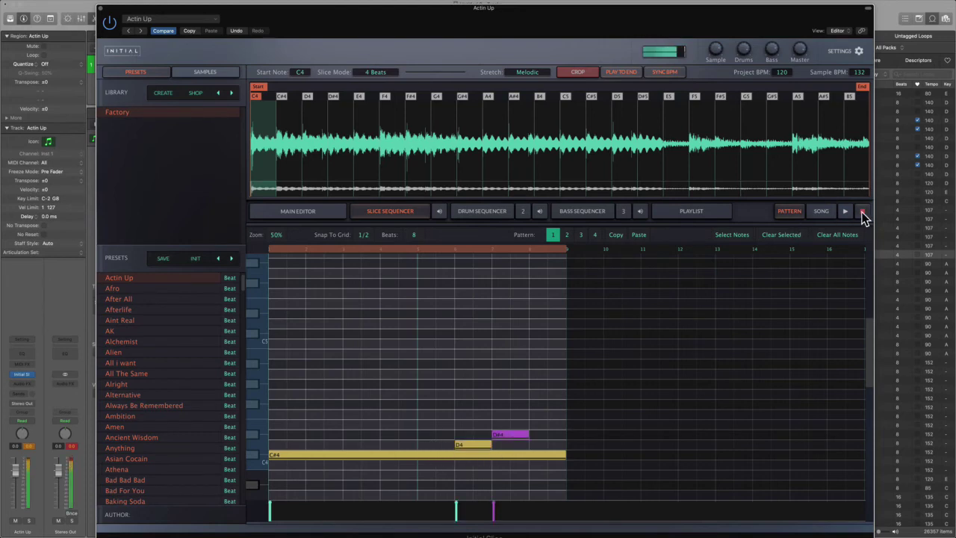
Move the plug-in window off the tracks to check the Actin Up region's playback, stop it, and move the window back.
drag(678, 30, 665, 214)
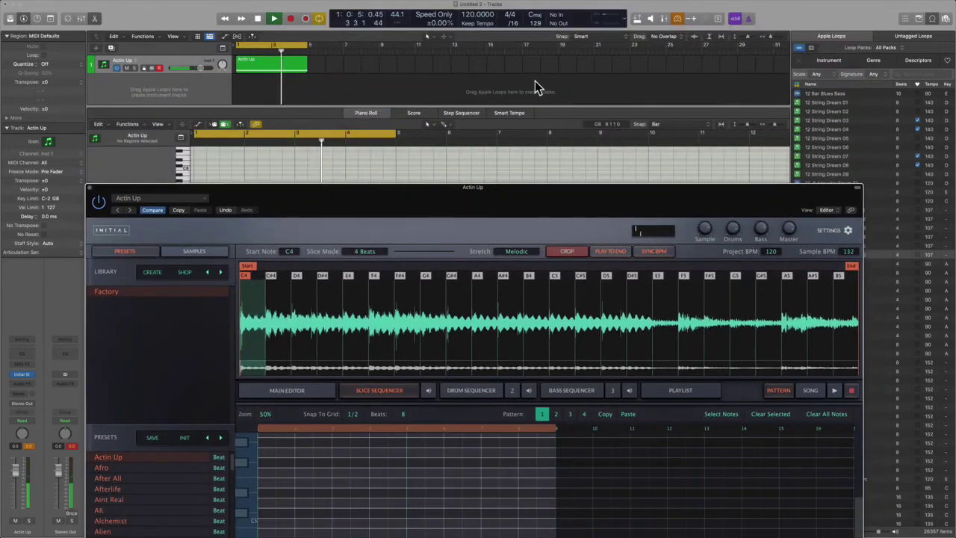
key(space)
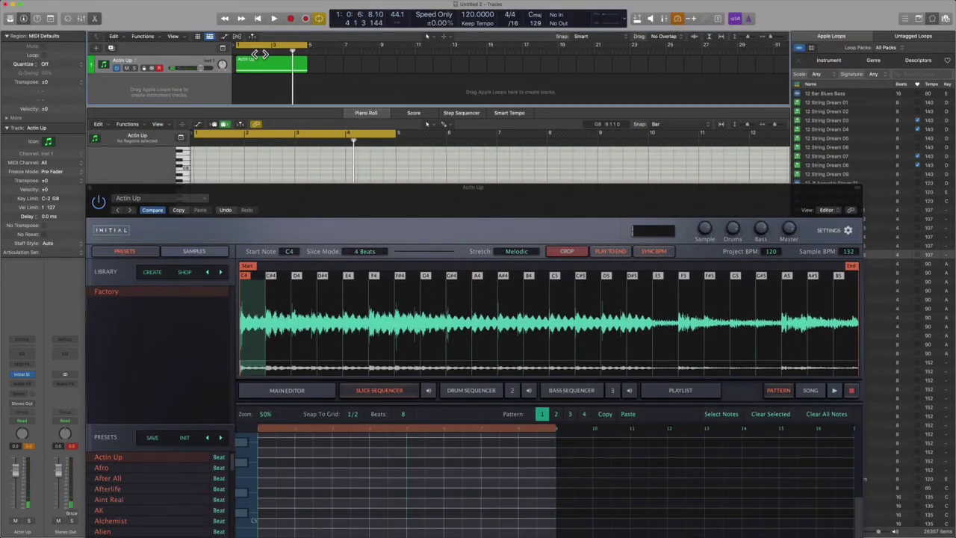
drag(508, 207, 501, 26)
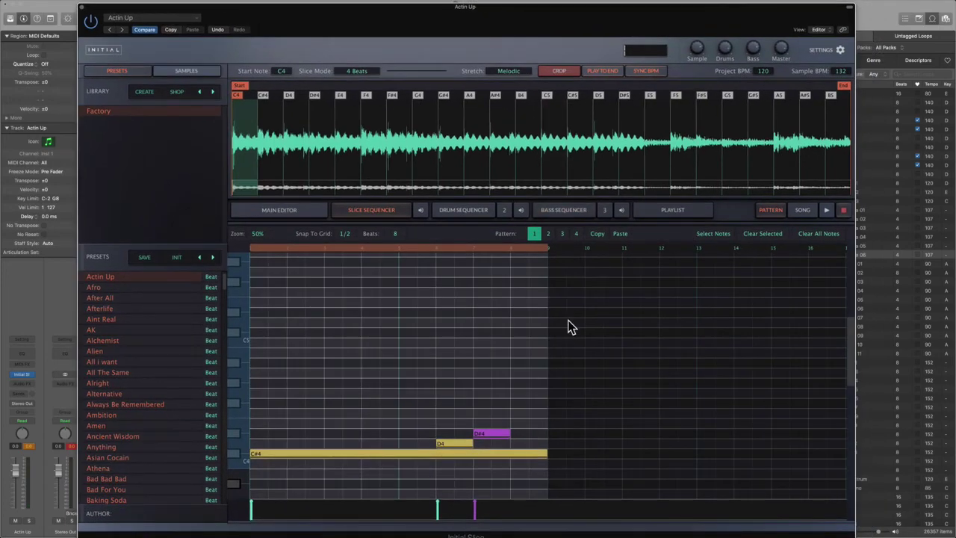
mouse_move(553, 21)
mouse_down()
mouse_move(595, 271)
mouse_move(550, 34)
mouse_move(565, 21)
mouse_up()
During playback, shorten the C#4 slice note to five beats and add a one-beat D#4 note at beat 8.
key(space)
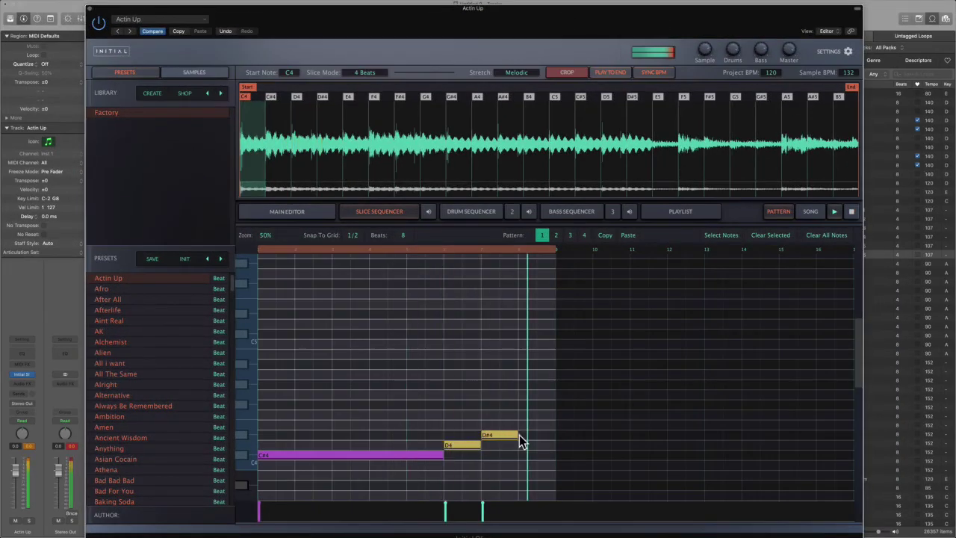
click(523, 435)
drag(699, 433, 565, 437)
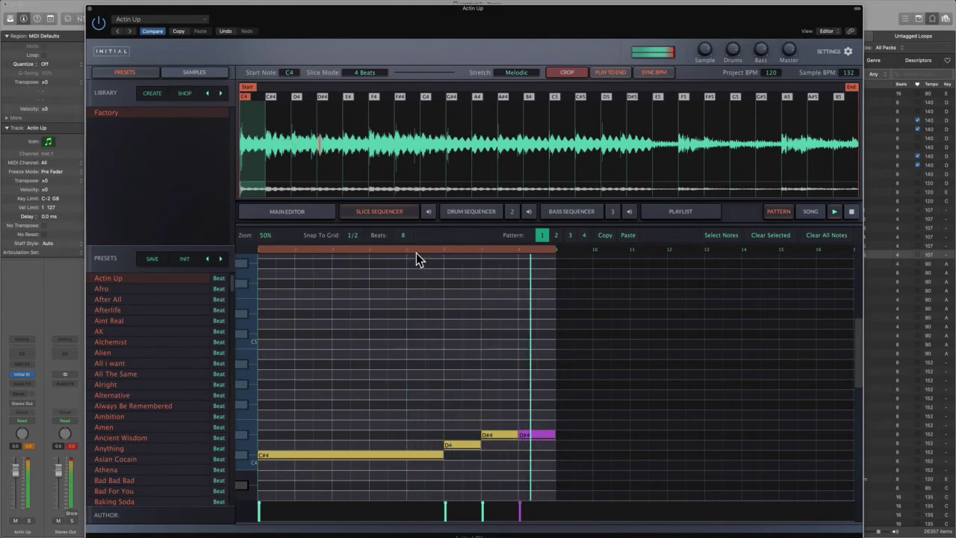
key(space)
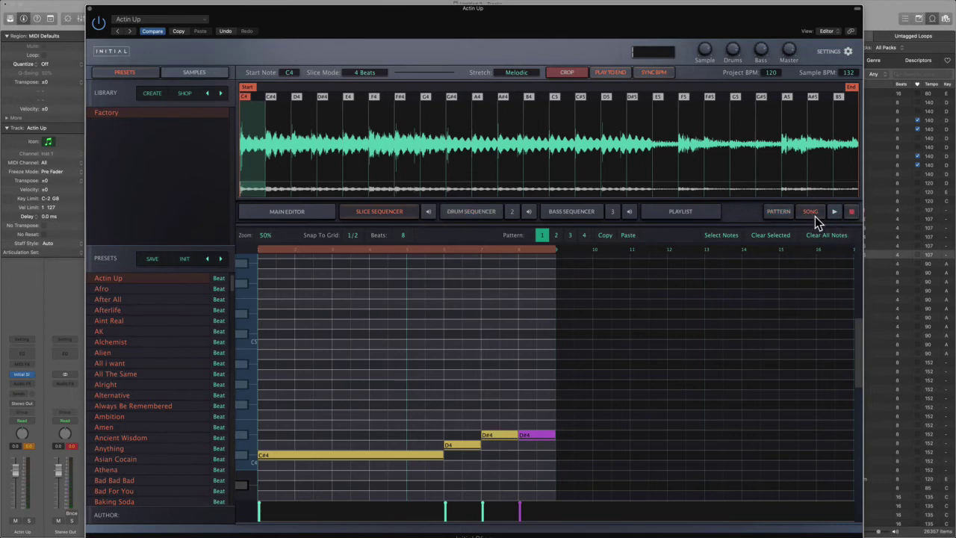
Set playback to Song mode while viewing the empty playlist, and return to the main editor.
click(778, 214)
click(689, 213)
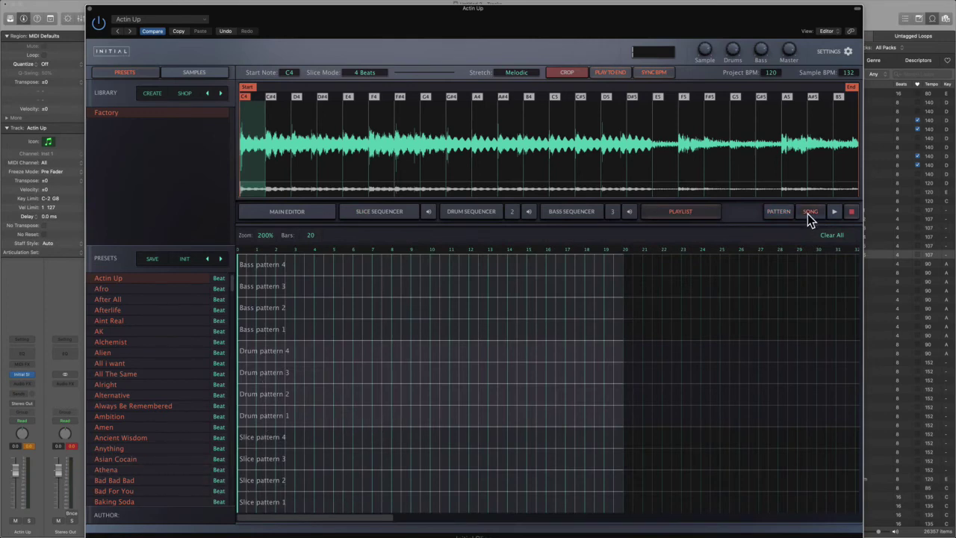
click(310, 214)
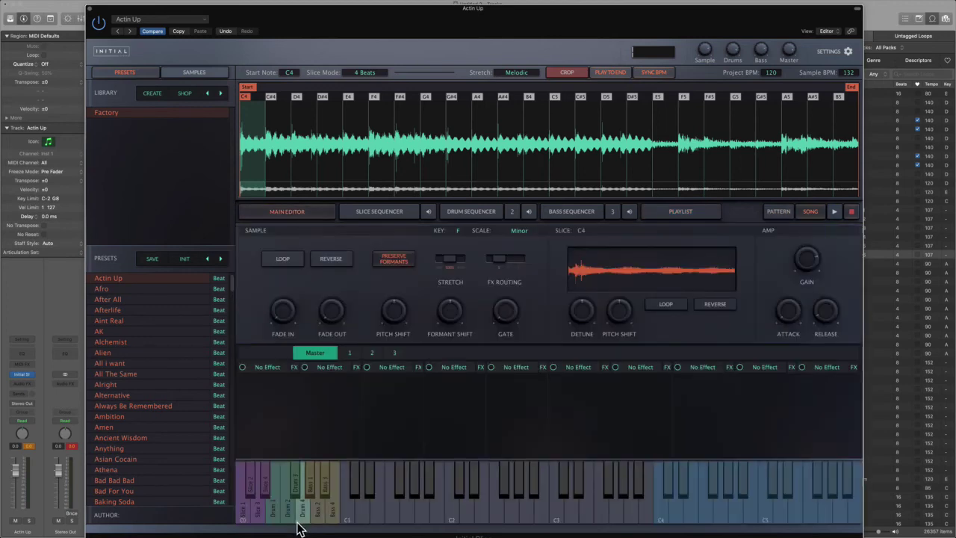
Trigger slice pattern 1 from the plug-in's keyboard, check its notes in the slice sequencer, and retrigger it from the main editor.
click(242, 512)
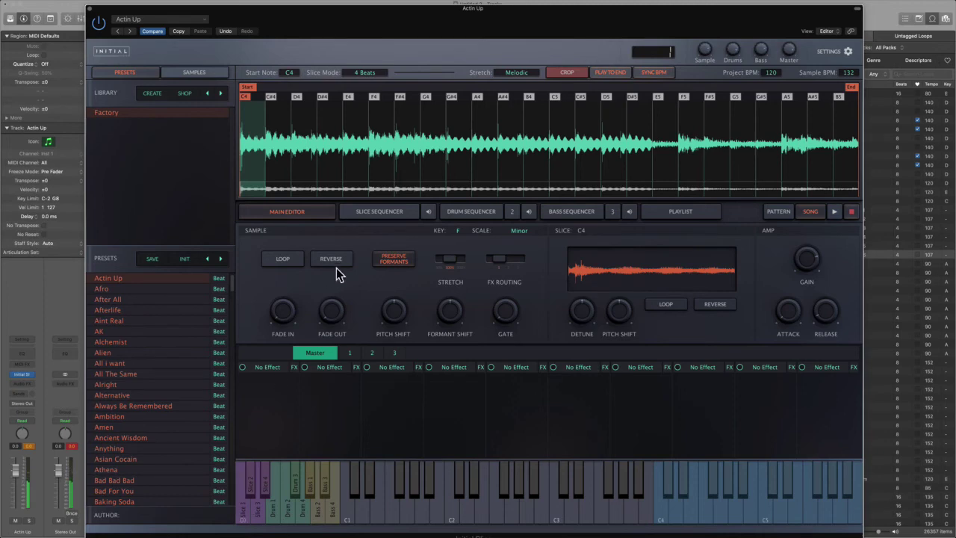
click(360, 214)
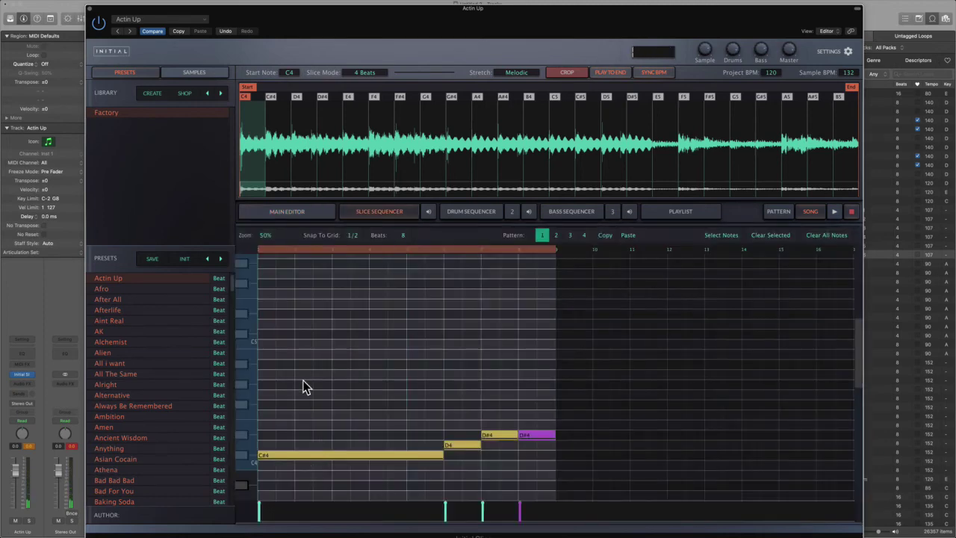
click(292, 214)
click(242, 506)
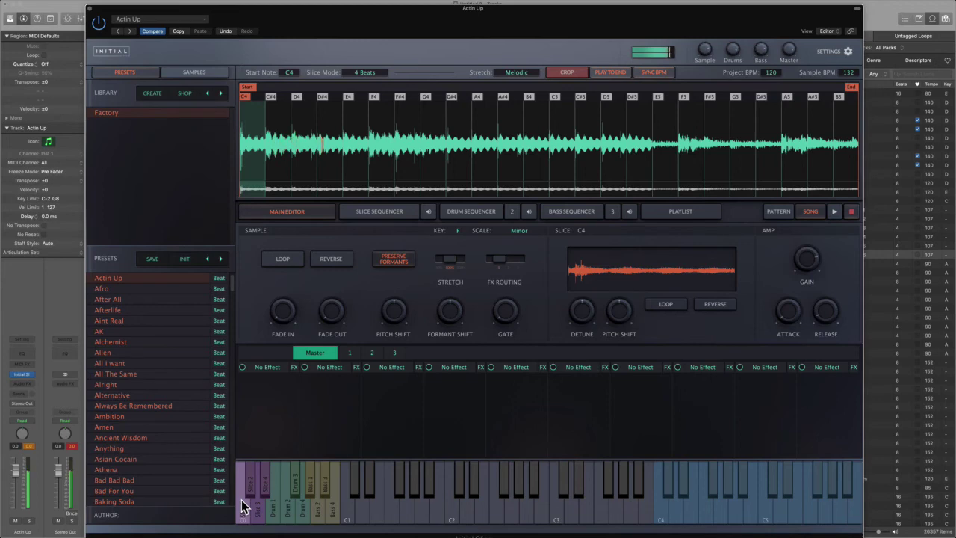
click(243, 506)
click(242, 506)
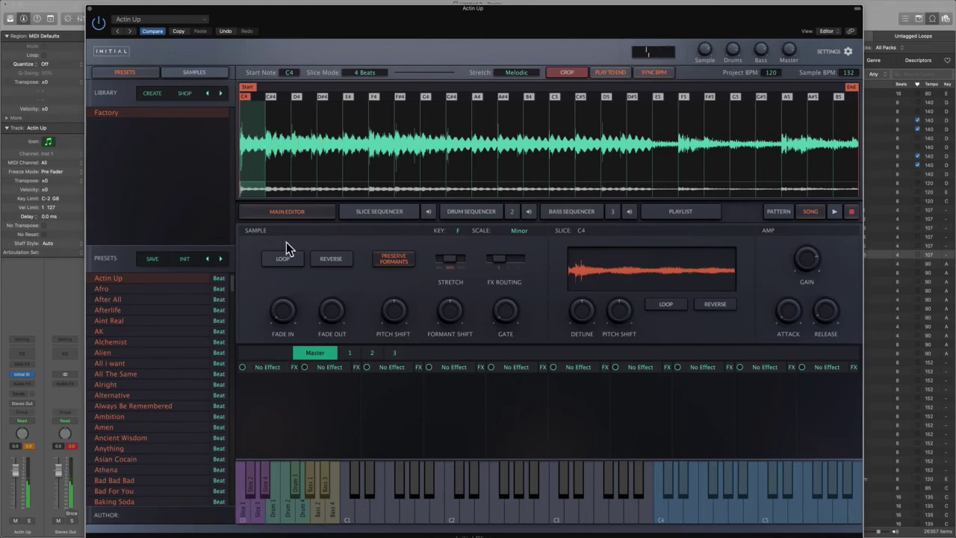
Review the pattern 1 notes in the slice sequencer, select slice D4 in the waveform, and trigger Slice 1 from the main editor's keyboard.
click(364, 213)
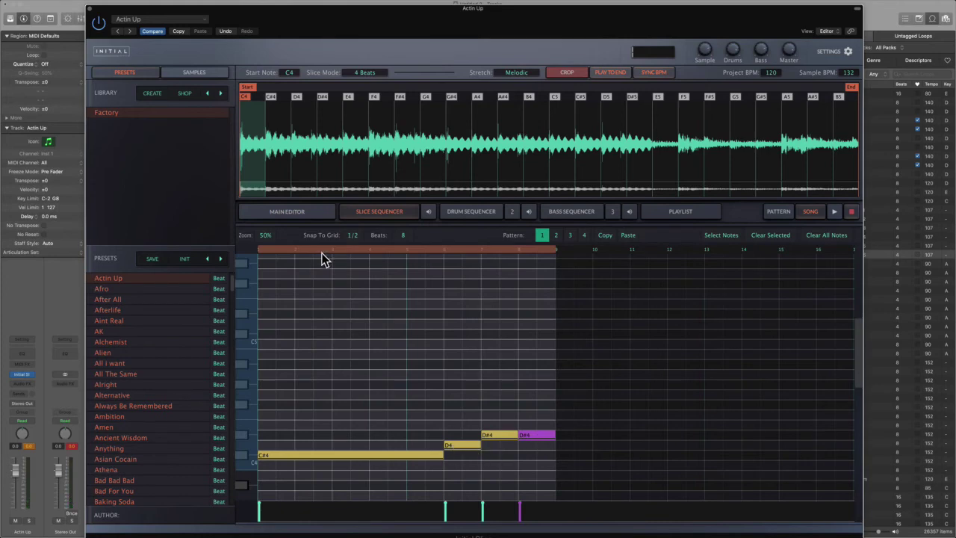
mouse_move(309, 154)
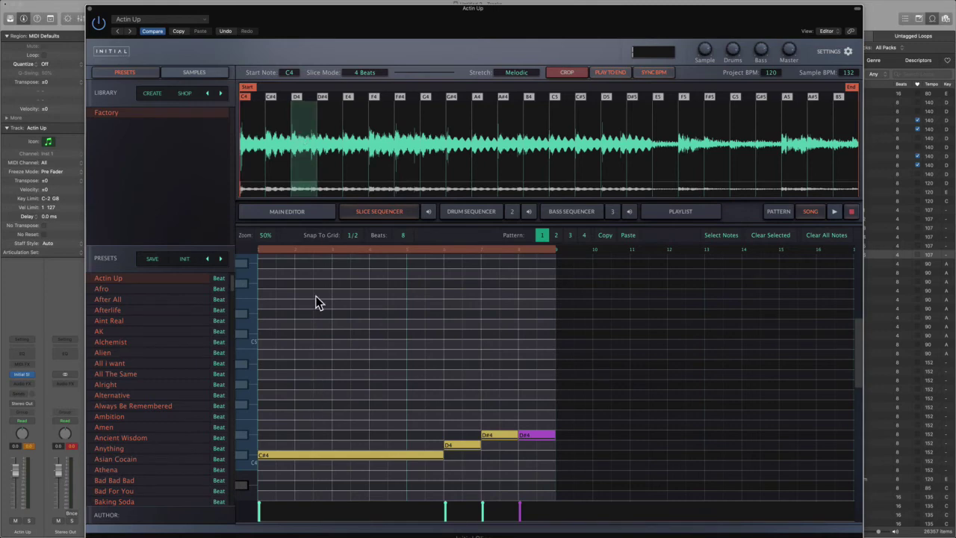
click(319, 212)
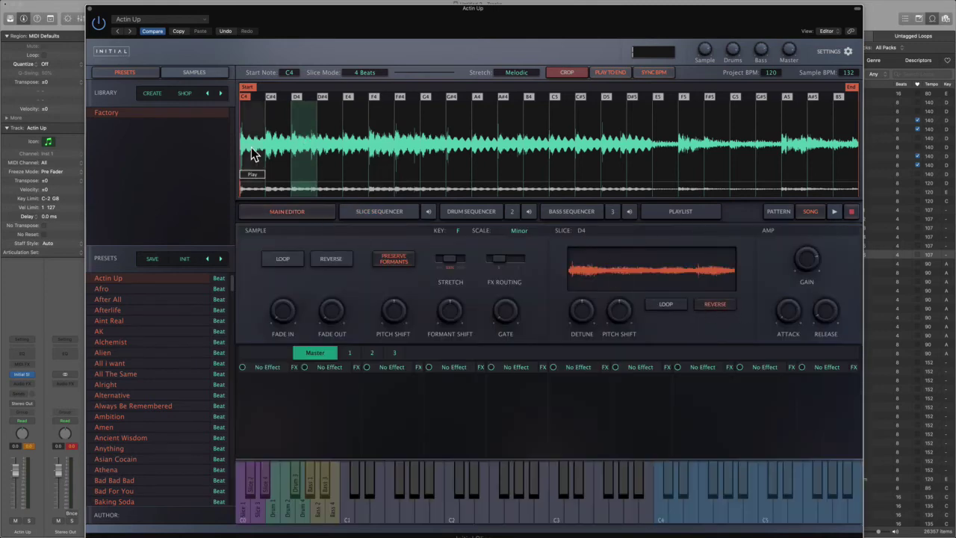
click(242, 512)
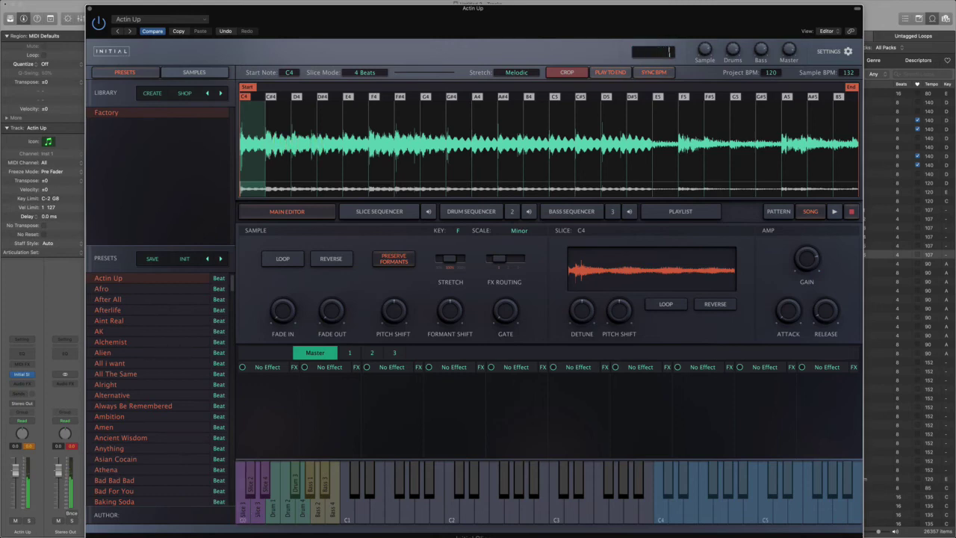
Close the plug-in window, add a four-bar note below the existing notes in the Actin Up region, and start playback.
click(91, 10)
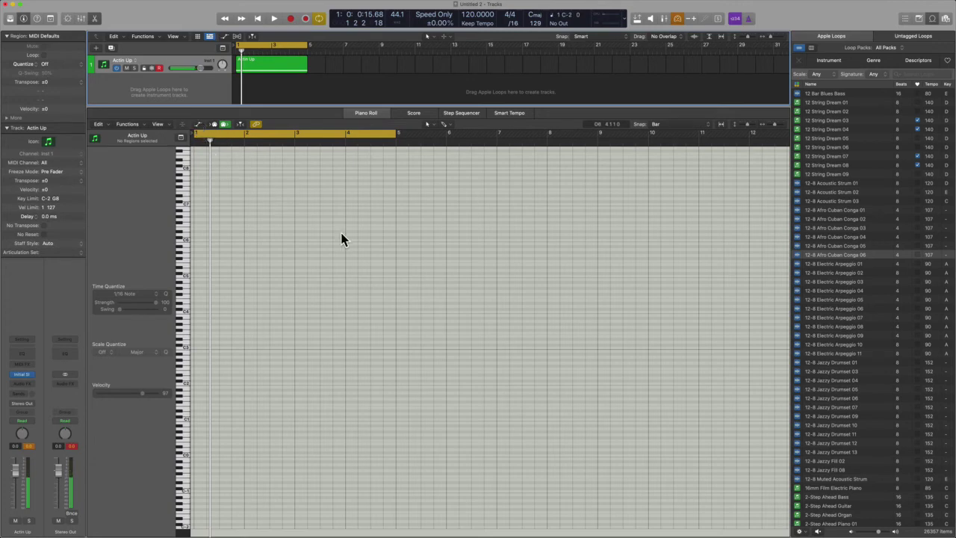
click(272, 64)
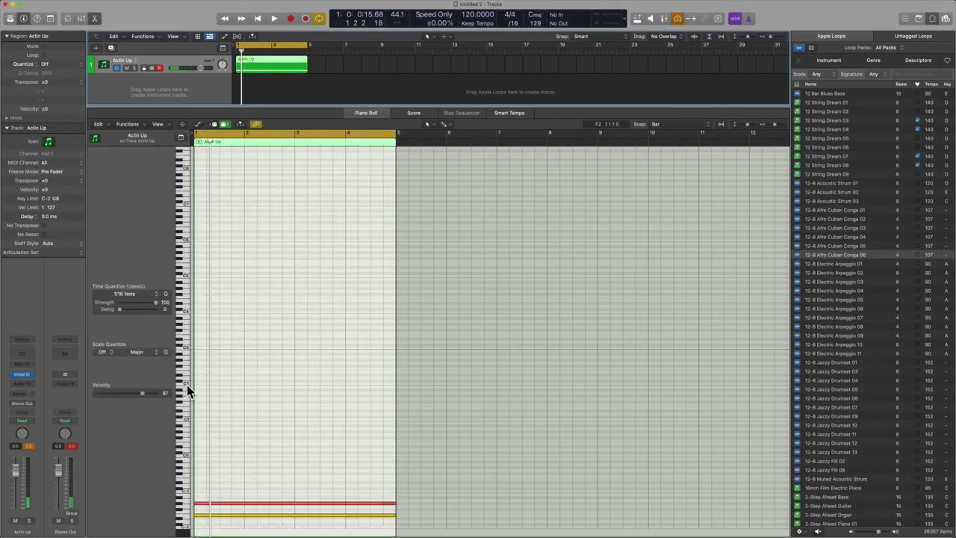
right_click(197, 523)
click(236, 524)
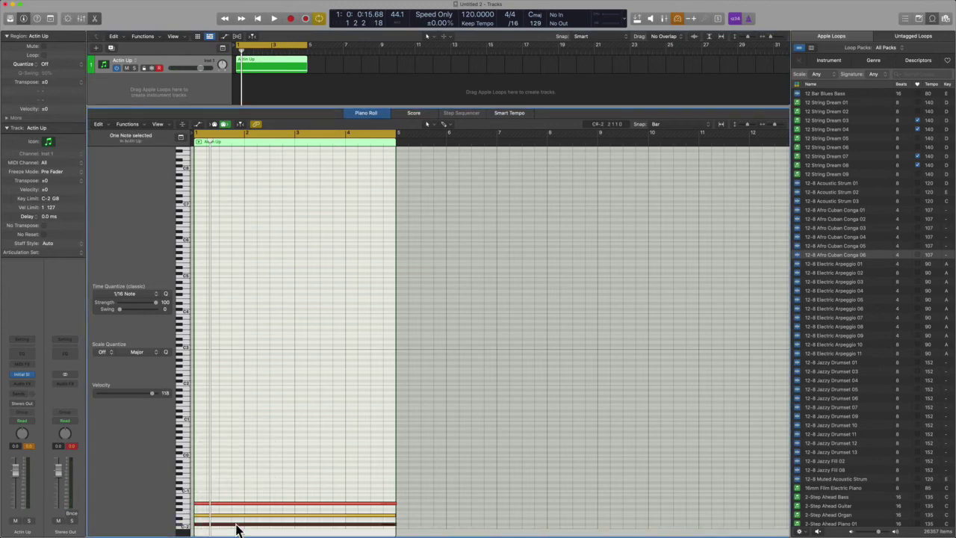
key(space)
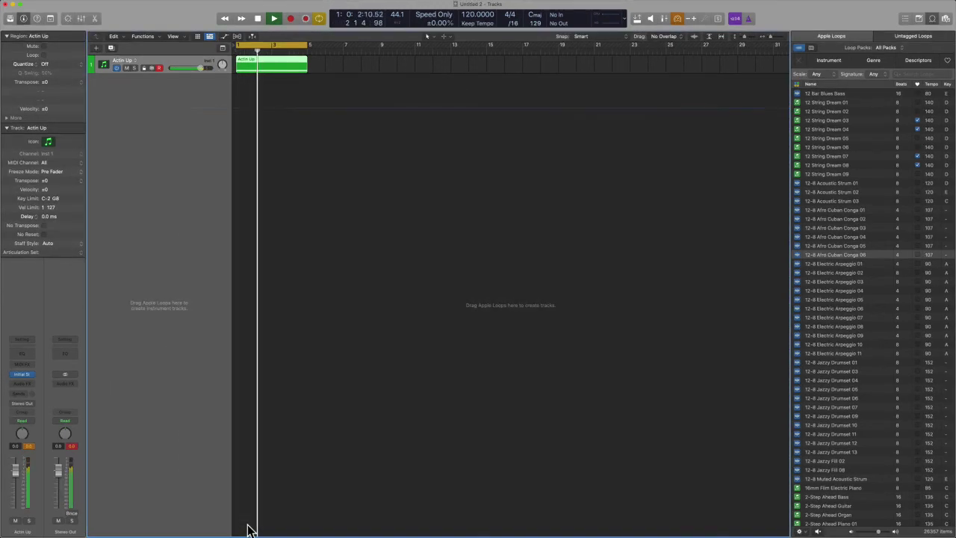
Hide the Piano Roll, enlarge the Actin Up region in the Tracks area, deselect it, and hide the loop browser.
key(e)
key(z)
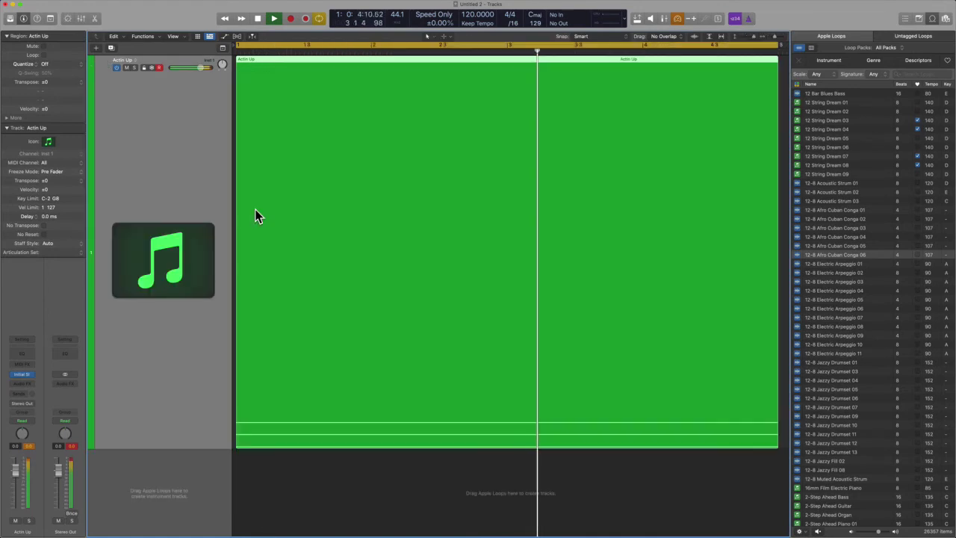
key(z)
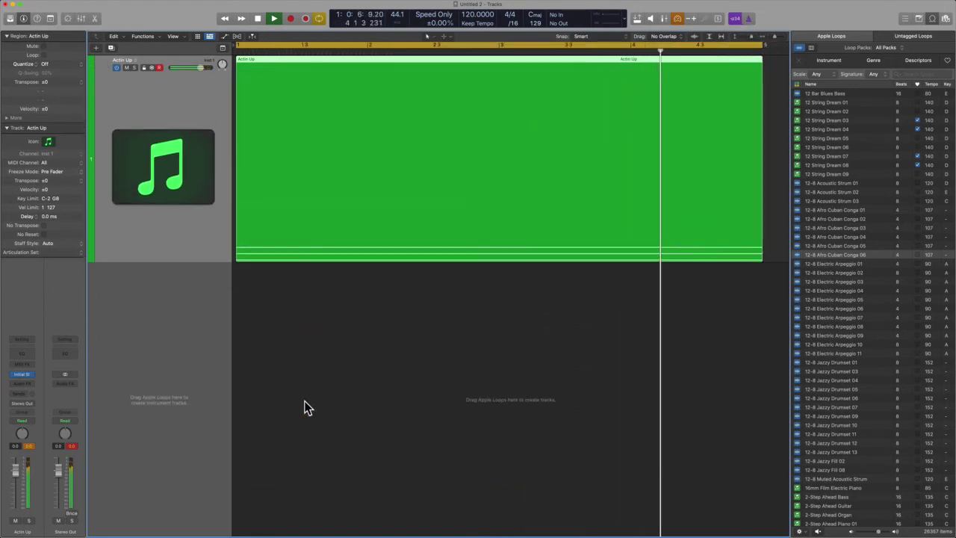
key(super+Left)
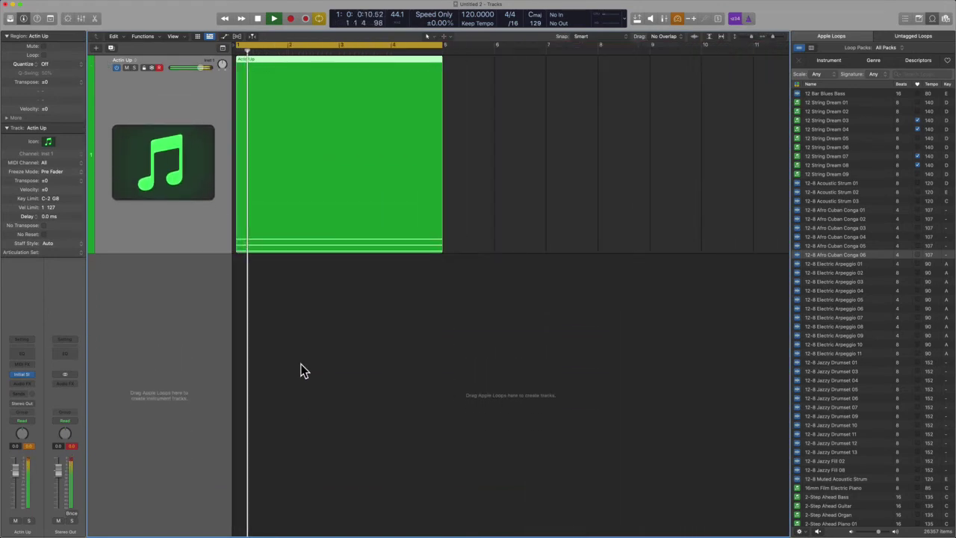
click(313, 389)
key(o)
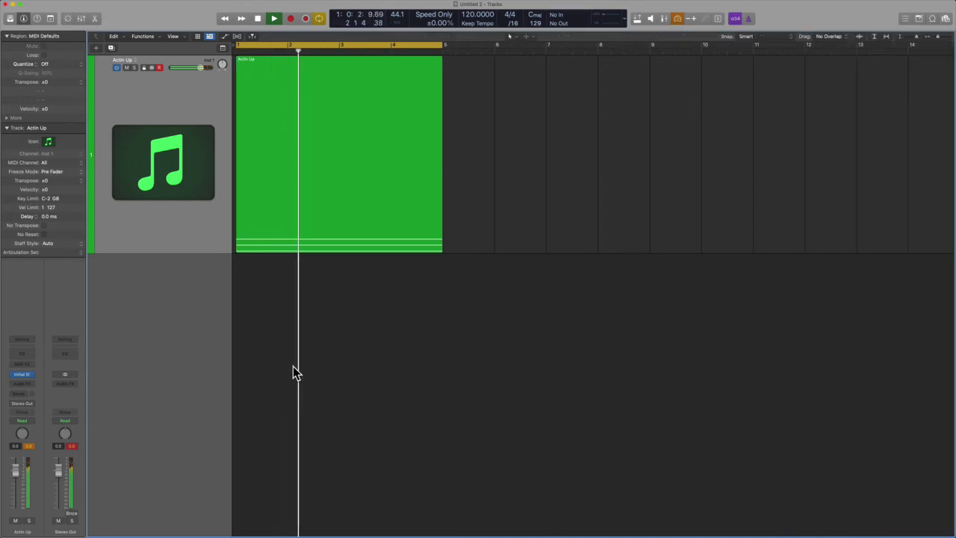
Add Linear EQ and Compressor to Stereo Out, set the compressor threshold to -9.0 dB, and close the effect windows.
click(66, 351)
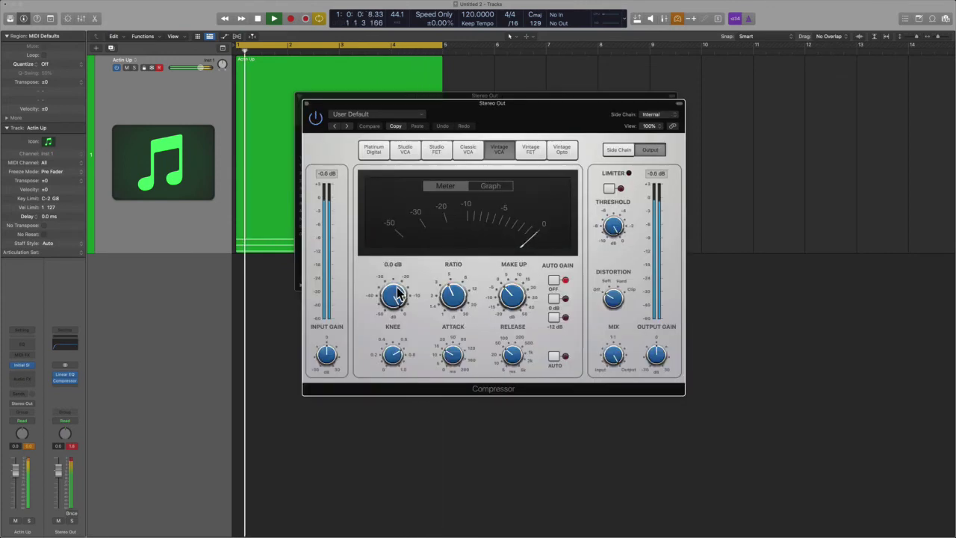
drag(393, 294, 401, 317)
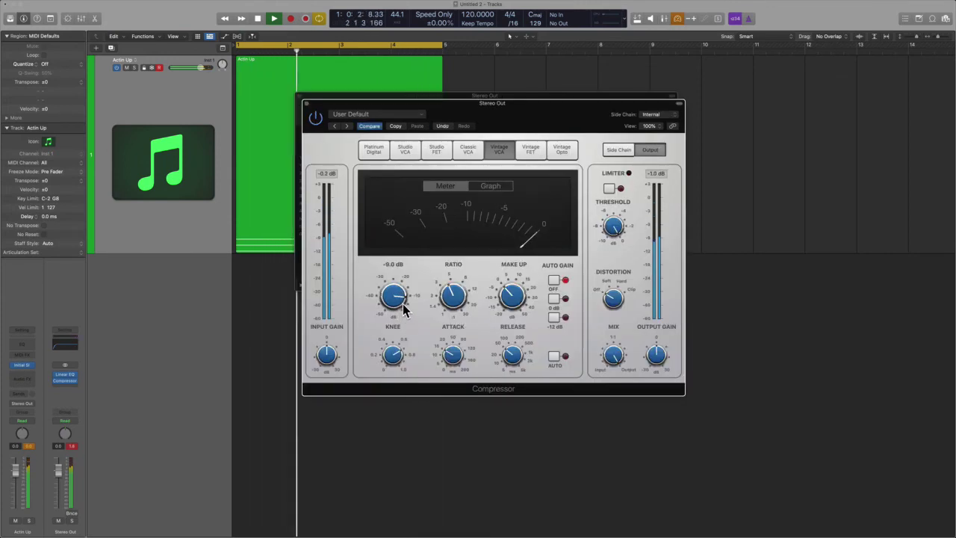
click(305, 98)
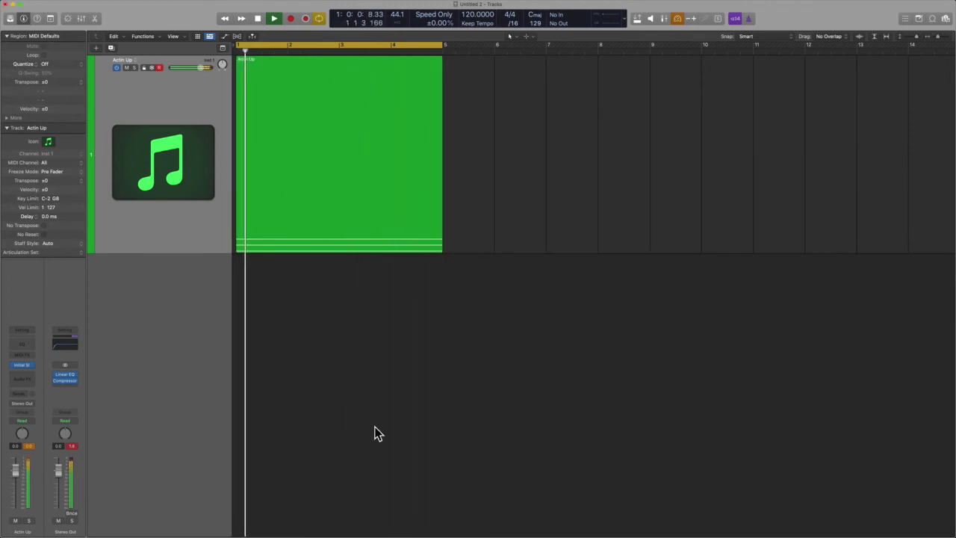
Show the Initial Slice window again, look through its Samples and Presets browsers, and leave the slice sequencer open.
key(v)
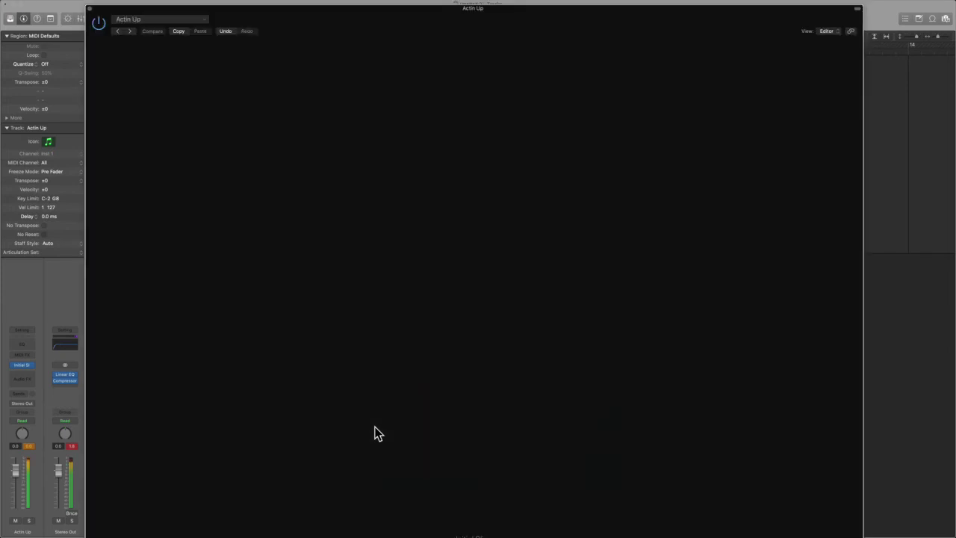
drag(587, 28, 623, 23)
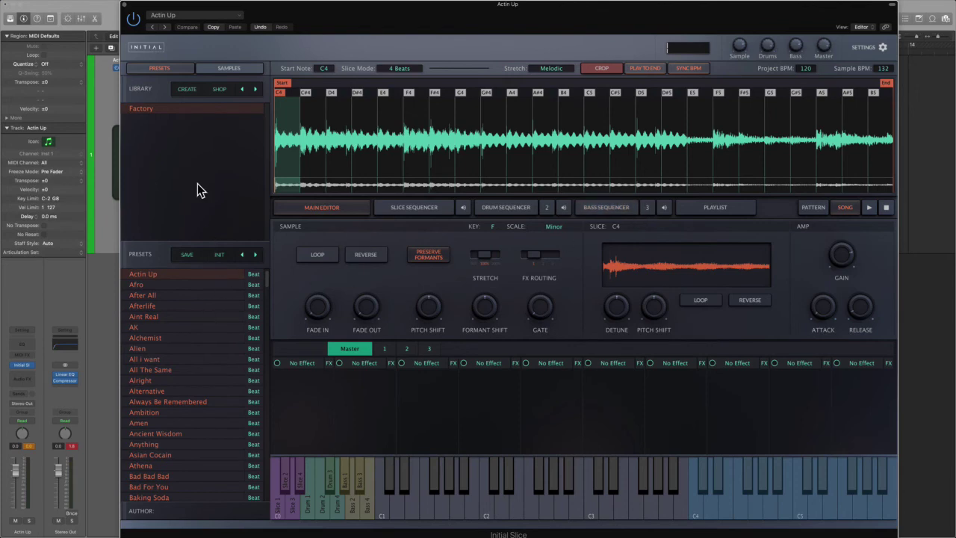
click(222, 70)
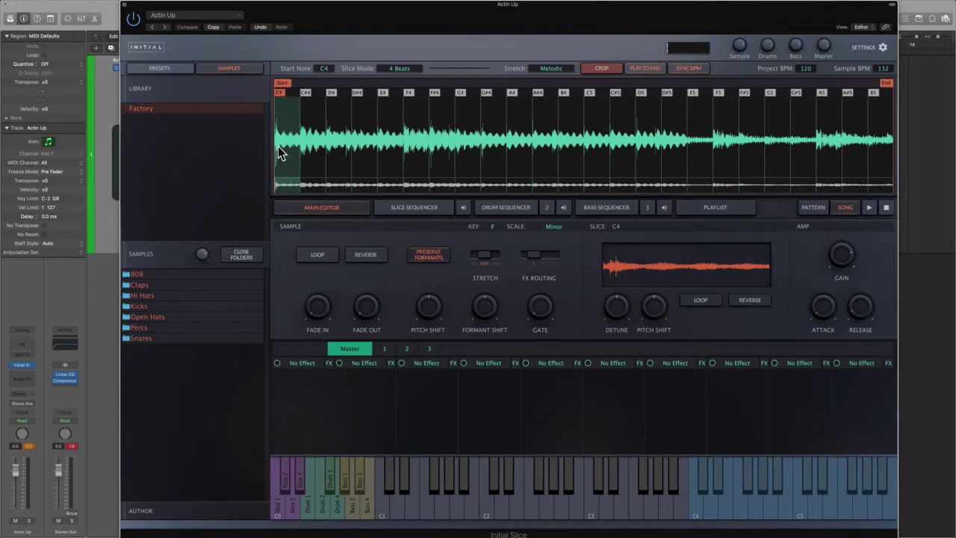
click(397, 208)
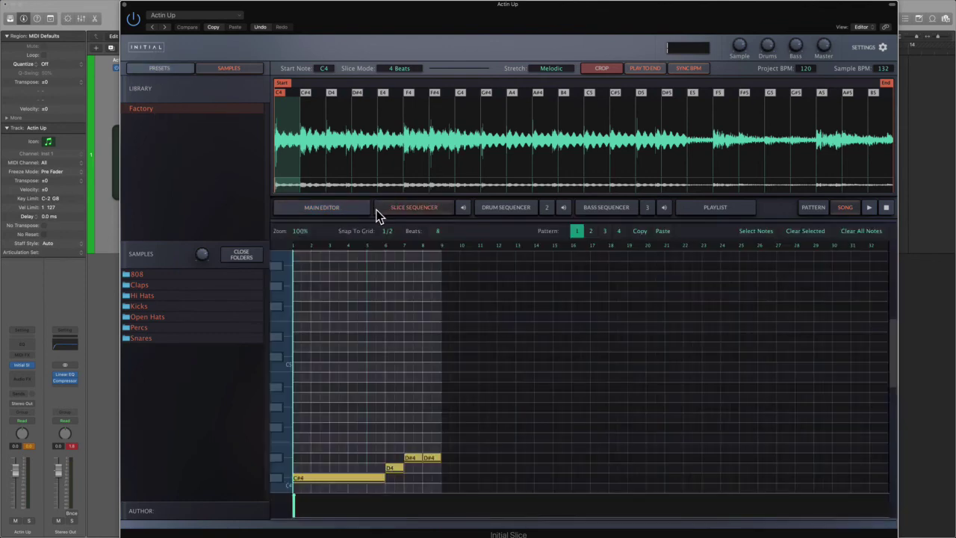
click(360, 213)
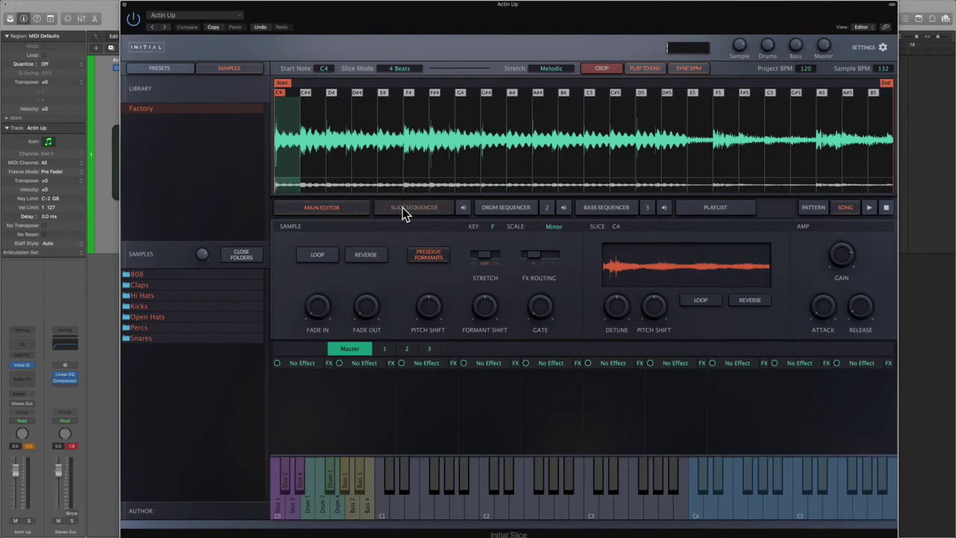
click(403, 209)
click(173, 67)
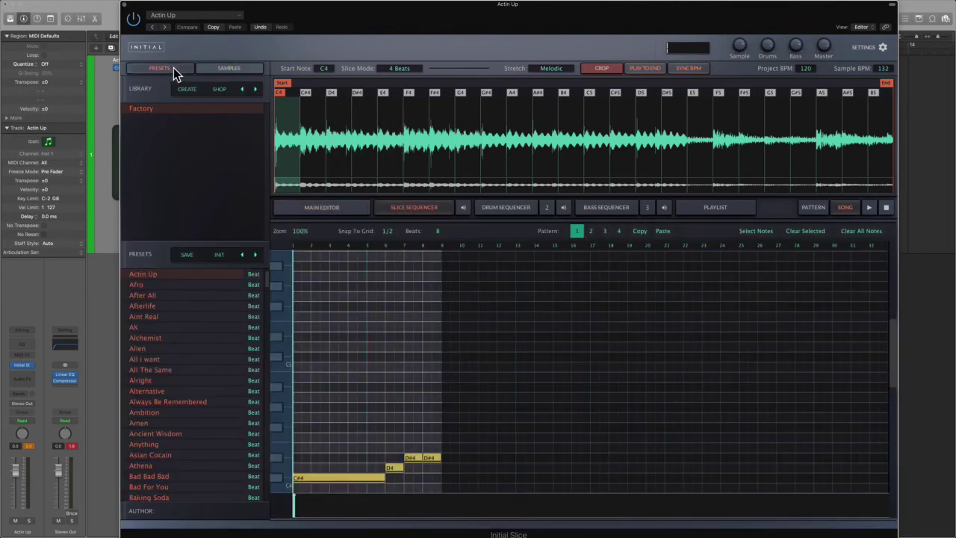
click(220, 68)
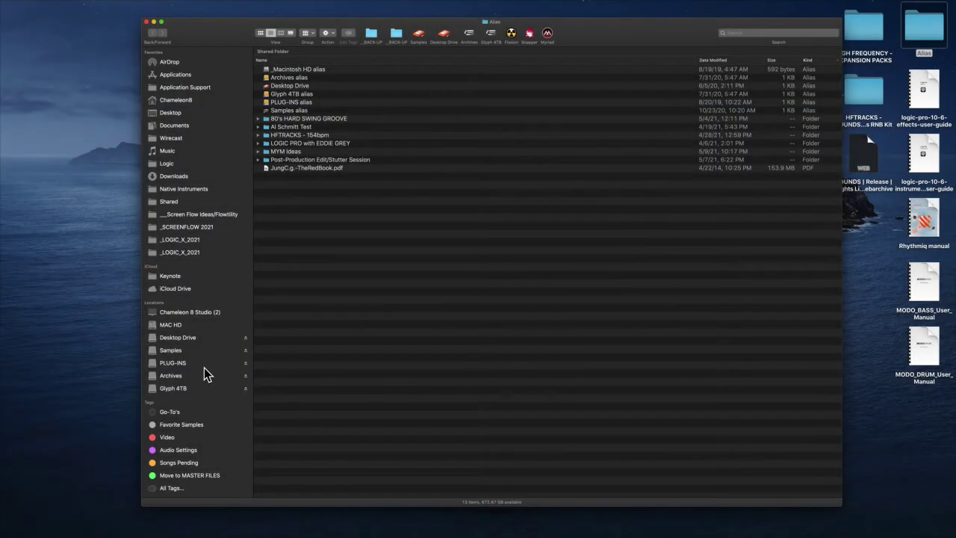
Switch to Finder and open a folder farther down the Samples drive.
click(198, 350)
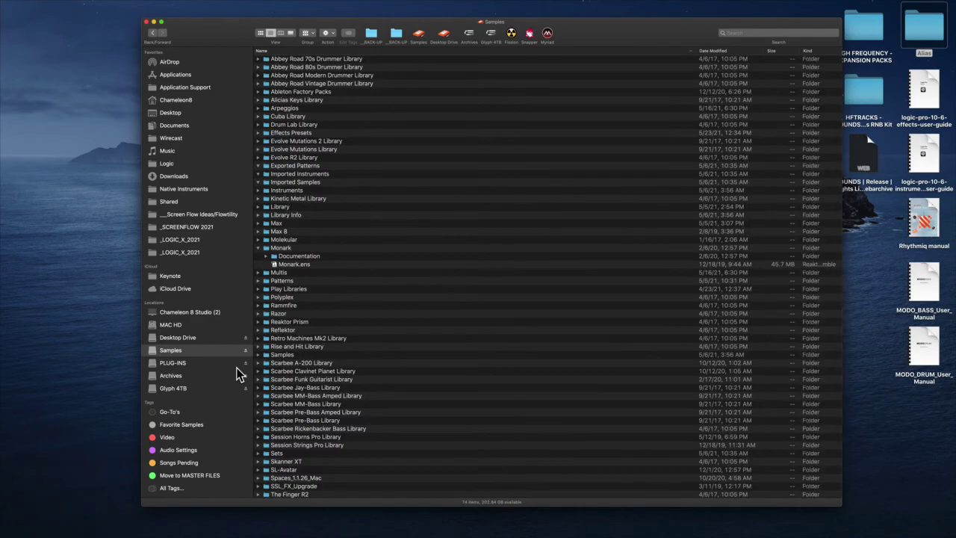
scroll(337, 314, down, 10)
click(337, 313)
double_click(339, 312)
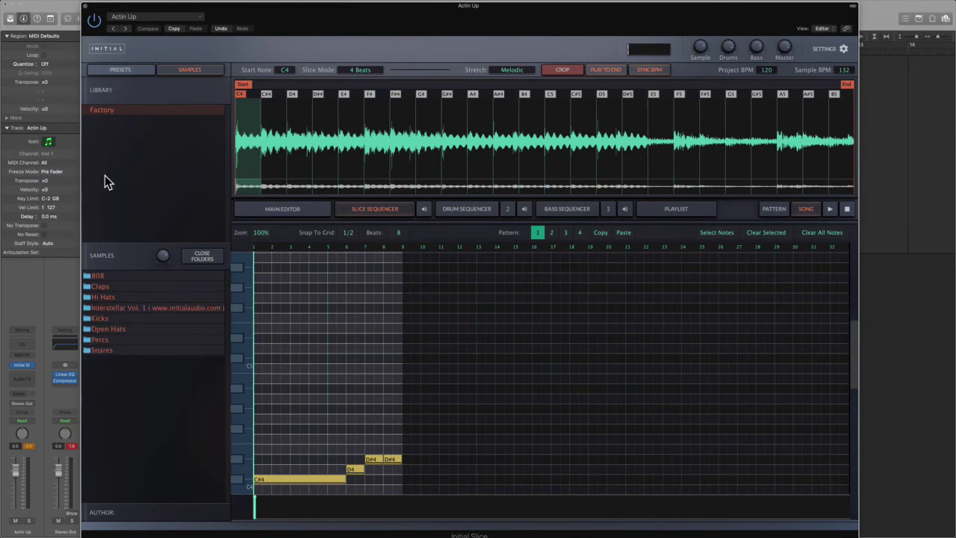
Load "Loops - Clock - 88 BPM - A minor .wav" from the Interstellar Vol. 1 folder as the sliced sample, and reposition the plug-in window.
click(145, 312)
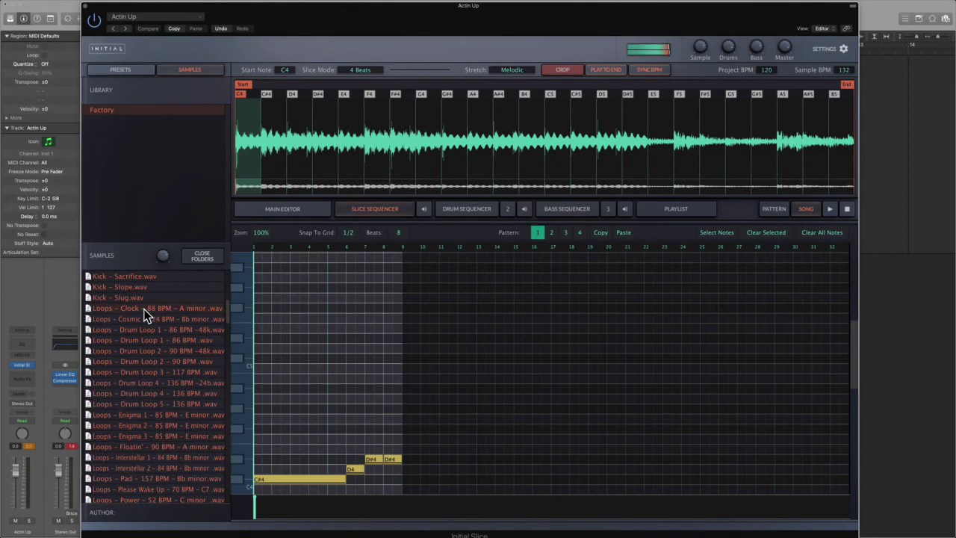
drag(146, 311, 393, 140)
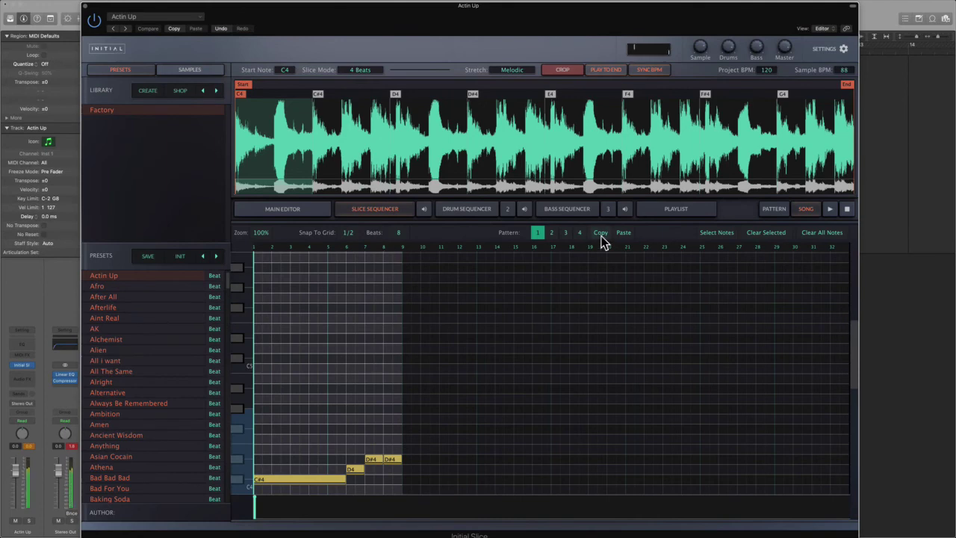
drag(569, 25, 629, 55)
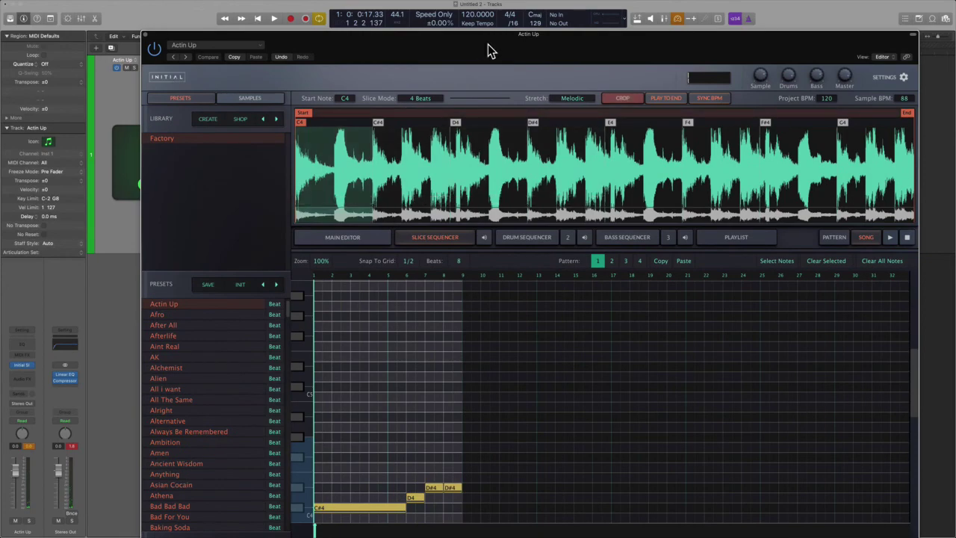
mouse_move(486, 47)
mouse_down()
mouse_move(512, 284)
mouse_move(494, 47)
mouse_up()
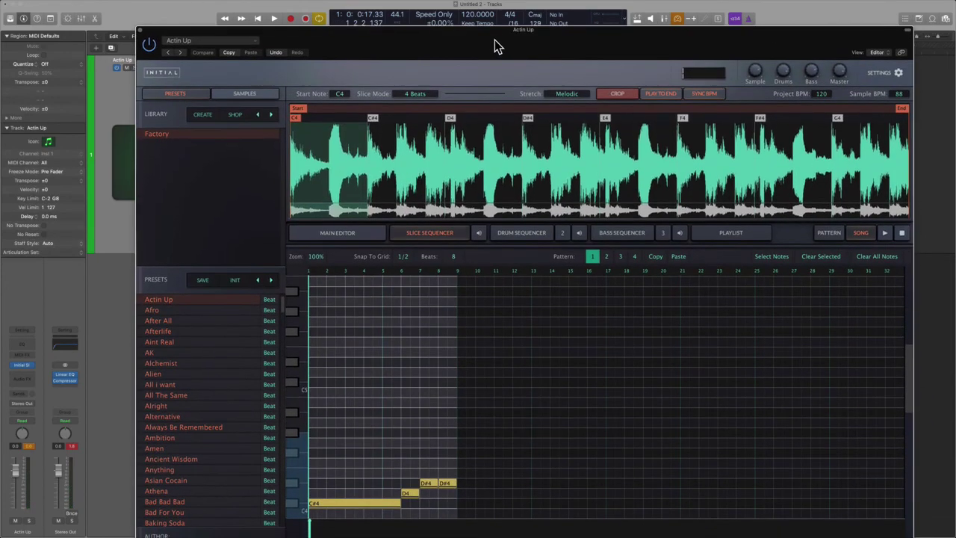
Play slice pattern 1 with the Clock loop, stop it, check the region behind the plug-in window, and restart the pattern.
click(884, 234)
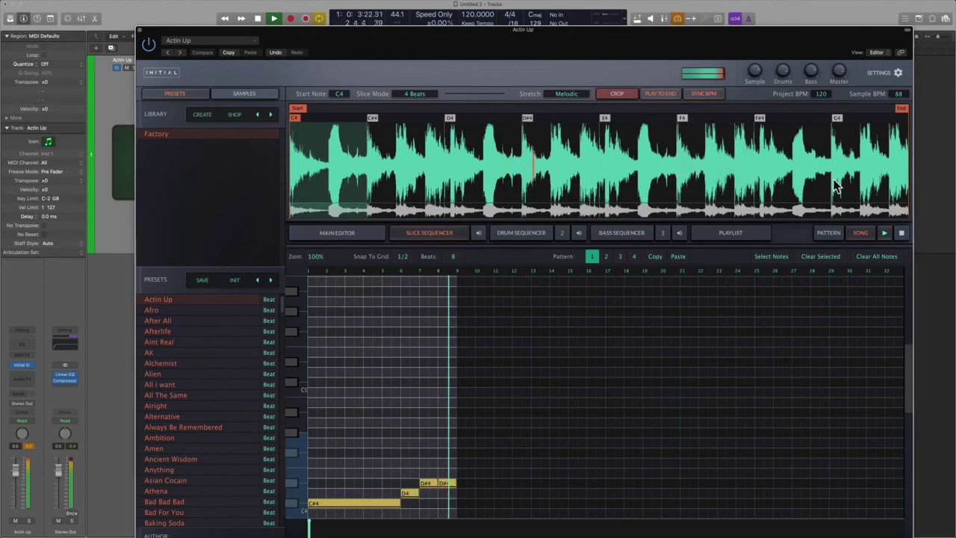
click(901, 233)
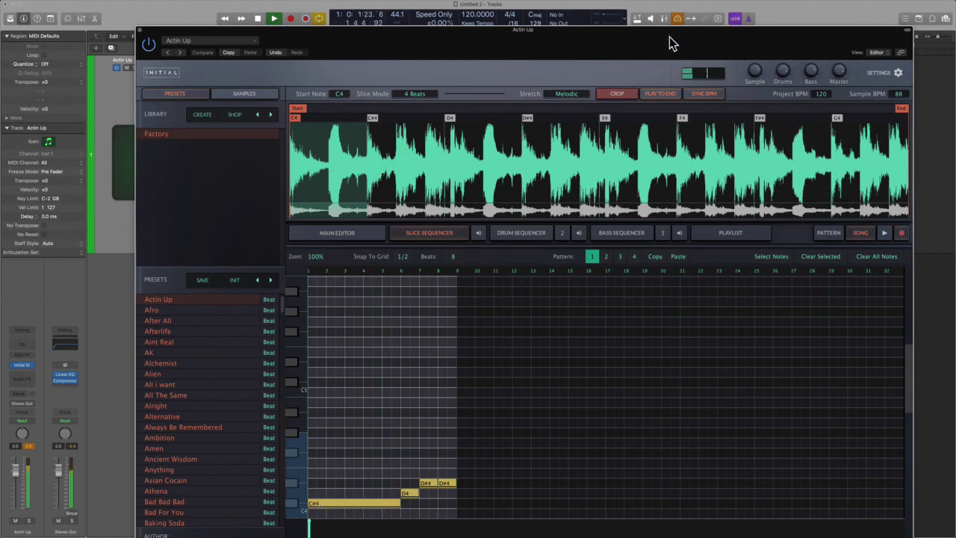
drag(667, 38, 670, 140)
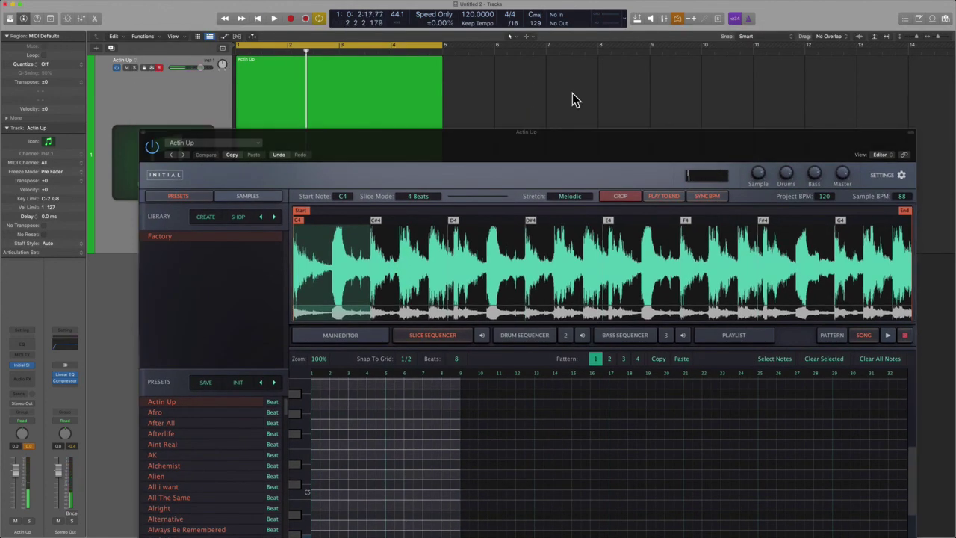
drag(543, 140, 502, 52)
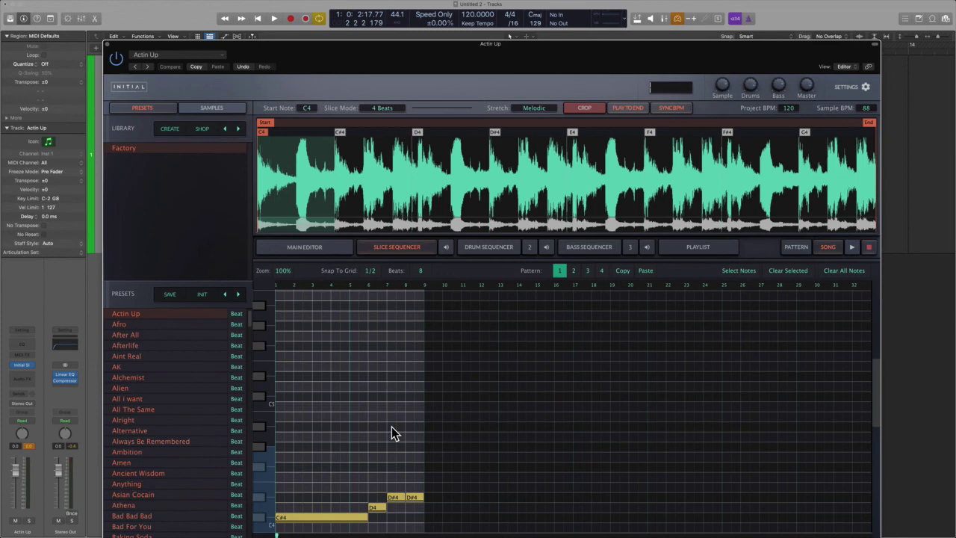
click(851, 247)
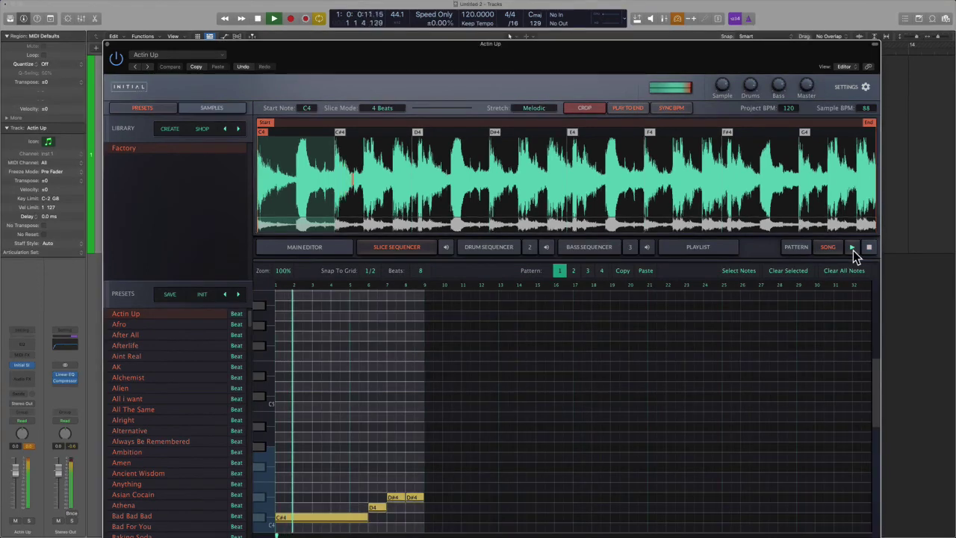